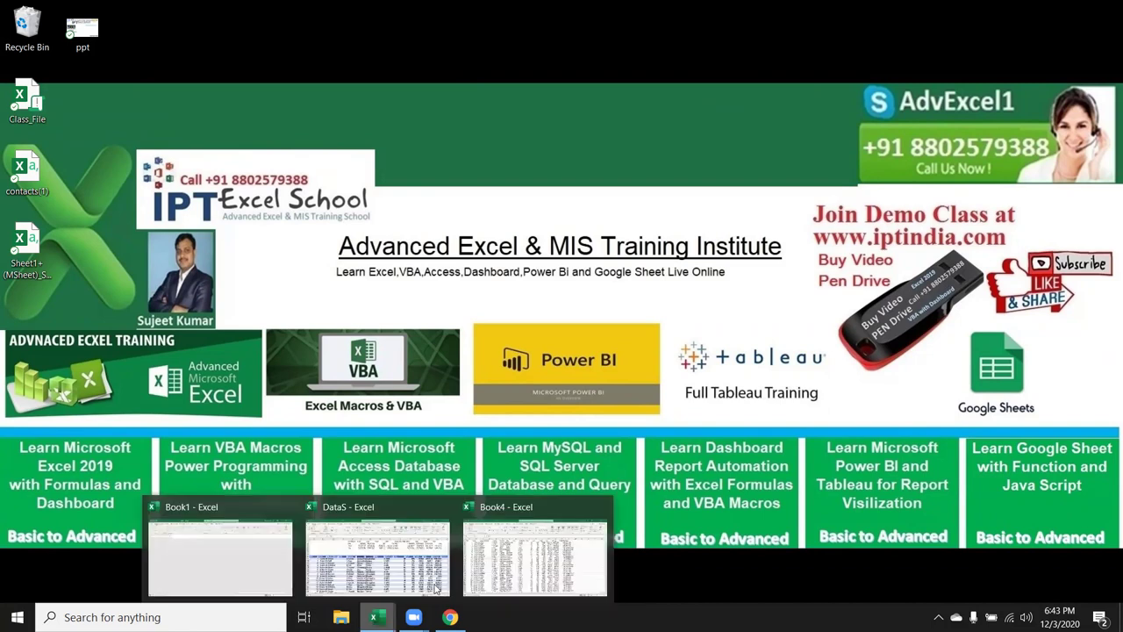
Bring the Book4 Excel workbook back to the front from the taskbar
click(500, 553)
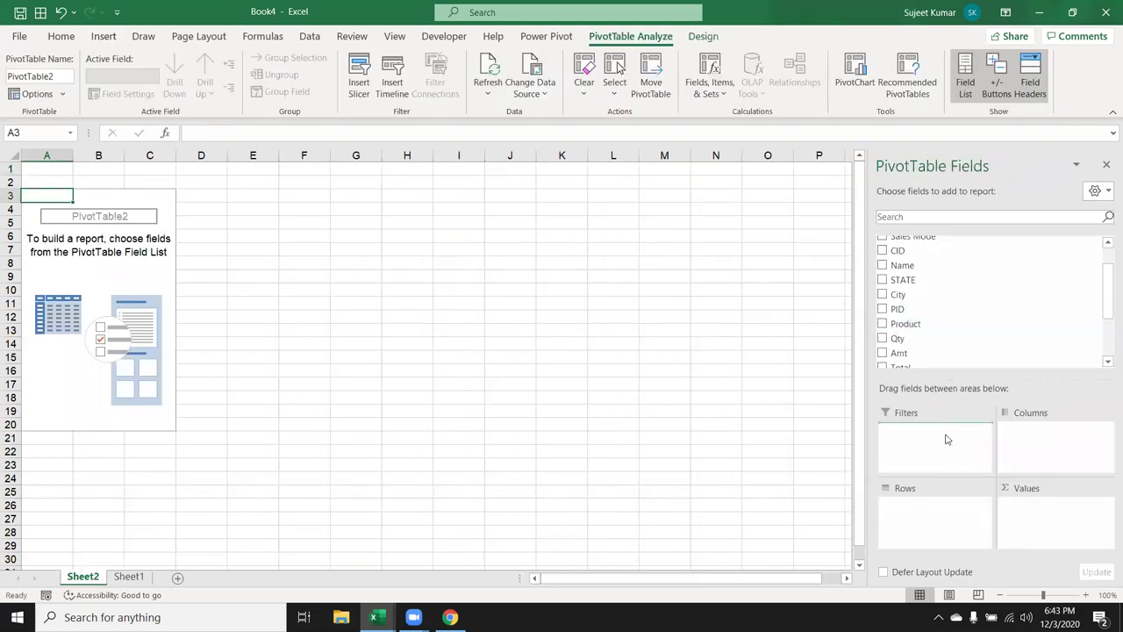
Build the pivot with Product as a filter, Name as rows and Sum of Qty
drag(931, 330, 948, 439)
scroll(933, 349, down, 3)
scroll(932, 347, up, 2)
scroll(929, 298, up, 3)
mouse_move(904, 265)
mouse_down()
mouse_move(963, 575)
mouse_move(934, 509)
mouse_up()
mouse_move(897, 337)
mouse_down()
mouse_move(1077, 543)
mouse_move(1049, 537)
mouse_up()
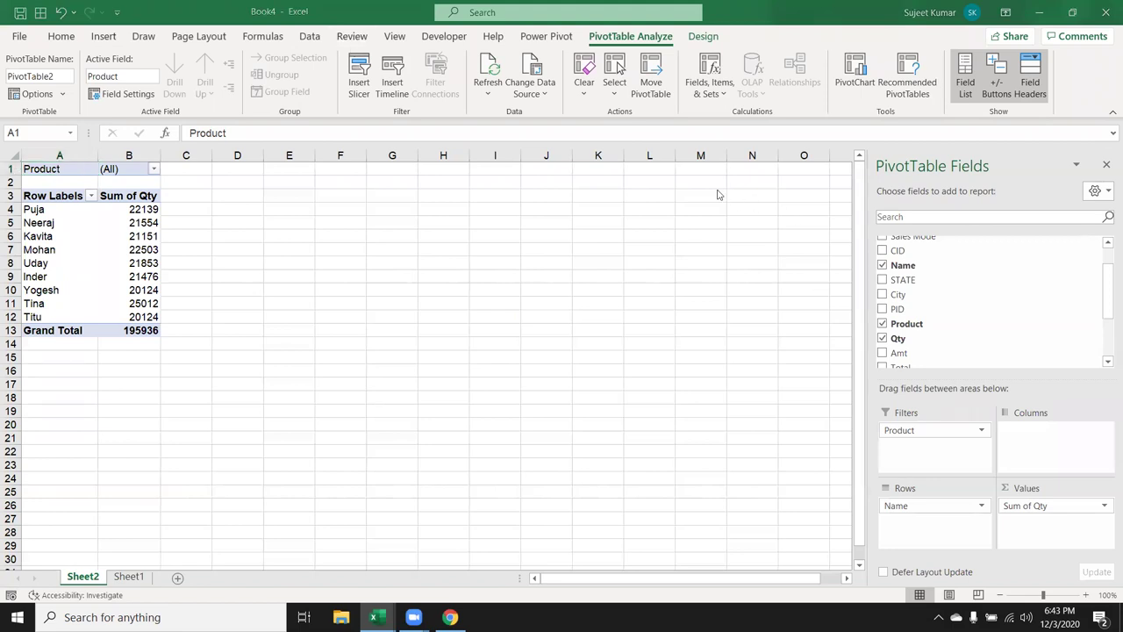
Try the Product filter on CD, then reset it to (All)
click(154, 168)
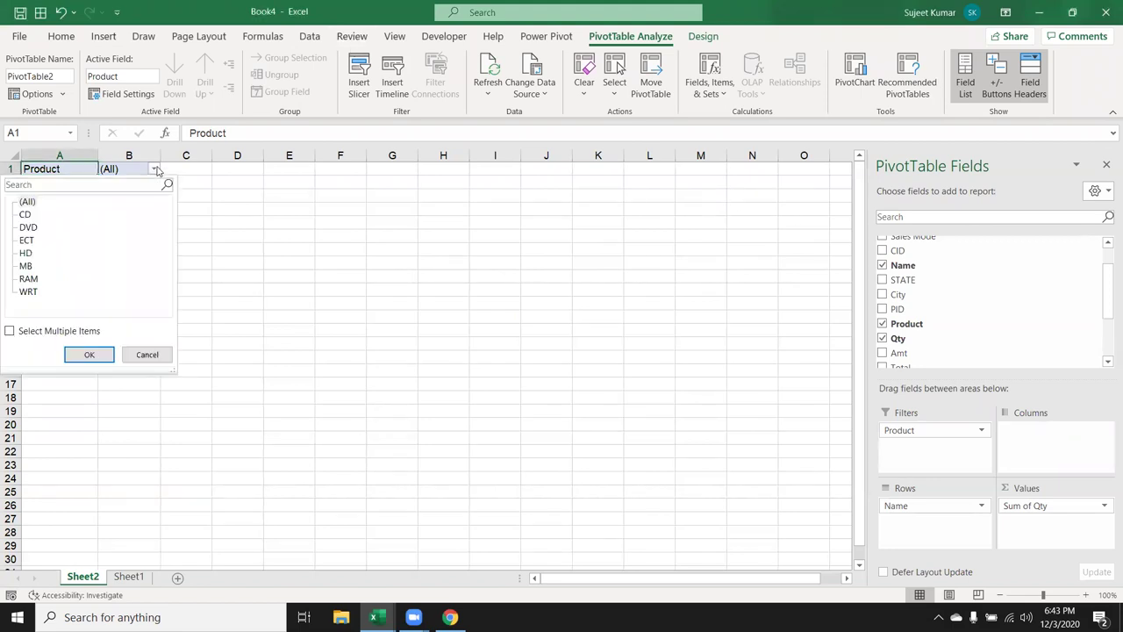
click(27, 214)
click(89, 354)
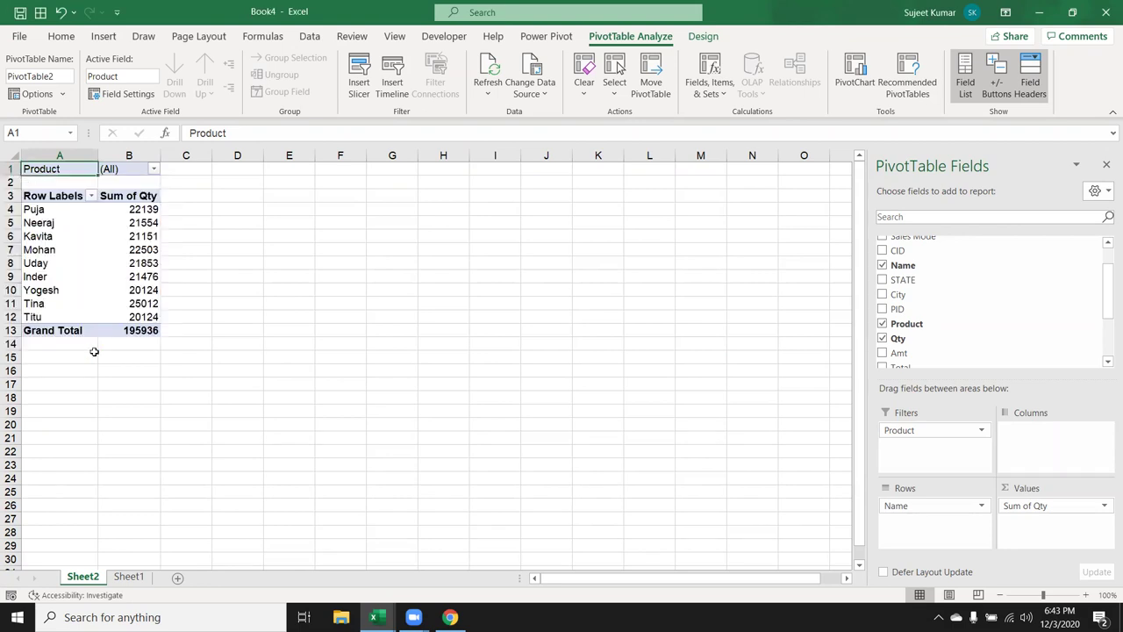
click(154, 168)
click(28, 202)
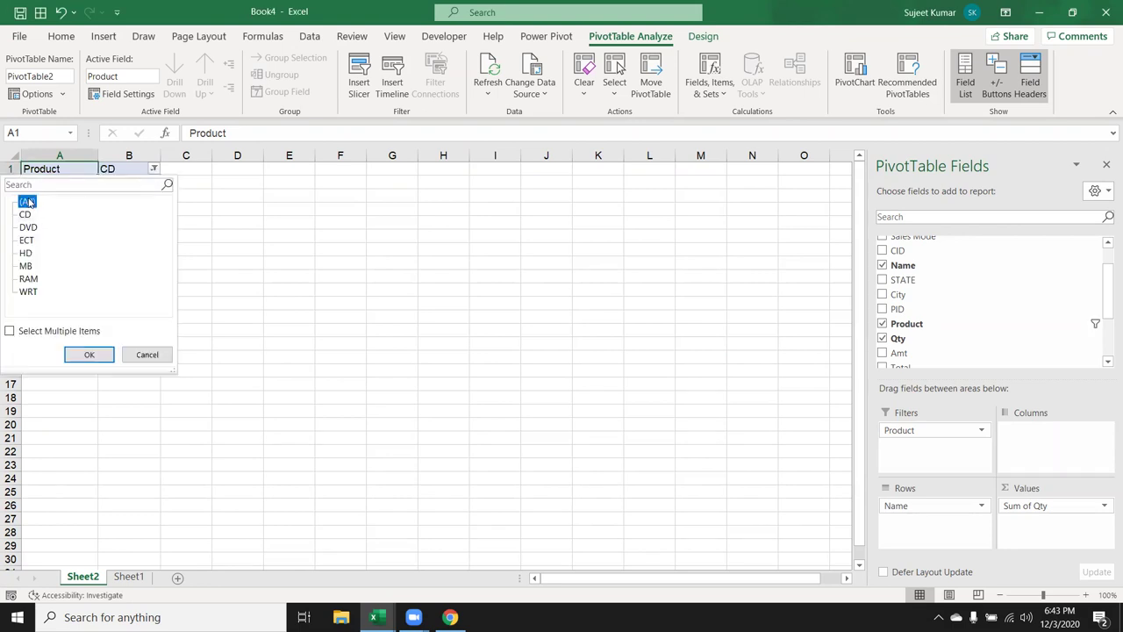
click(88, 353)
Add Sales Mode as a row field nested under Name
scroll(986, 340, down, 1)
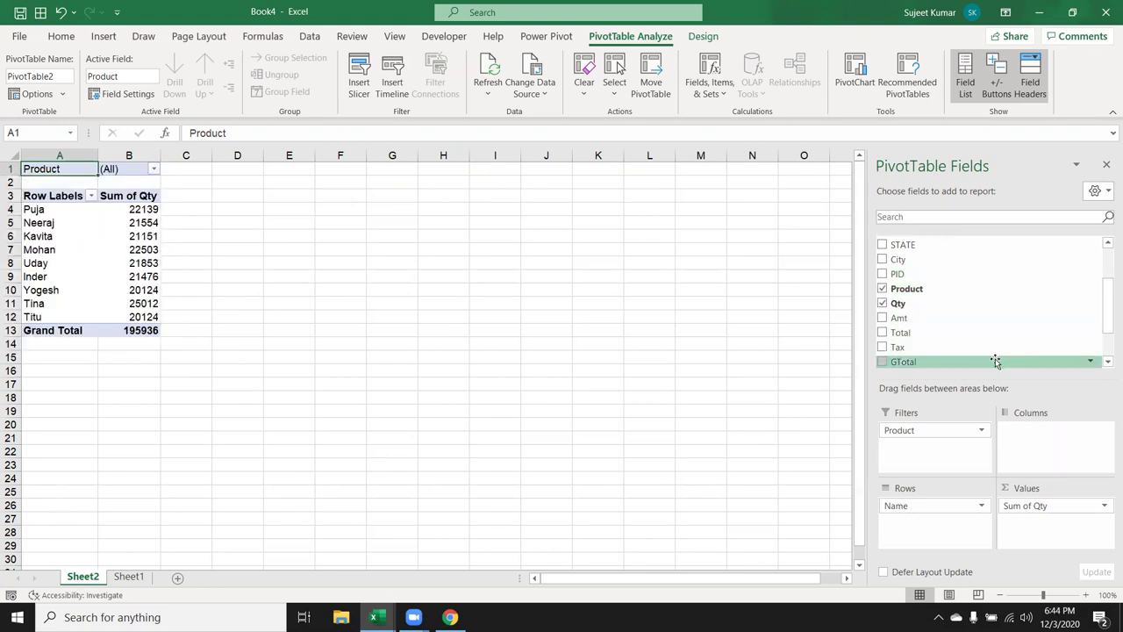
scroll(996, 359, down, 1)
scroll(994, 356, up, 1)
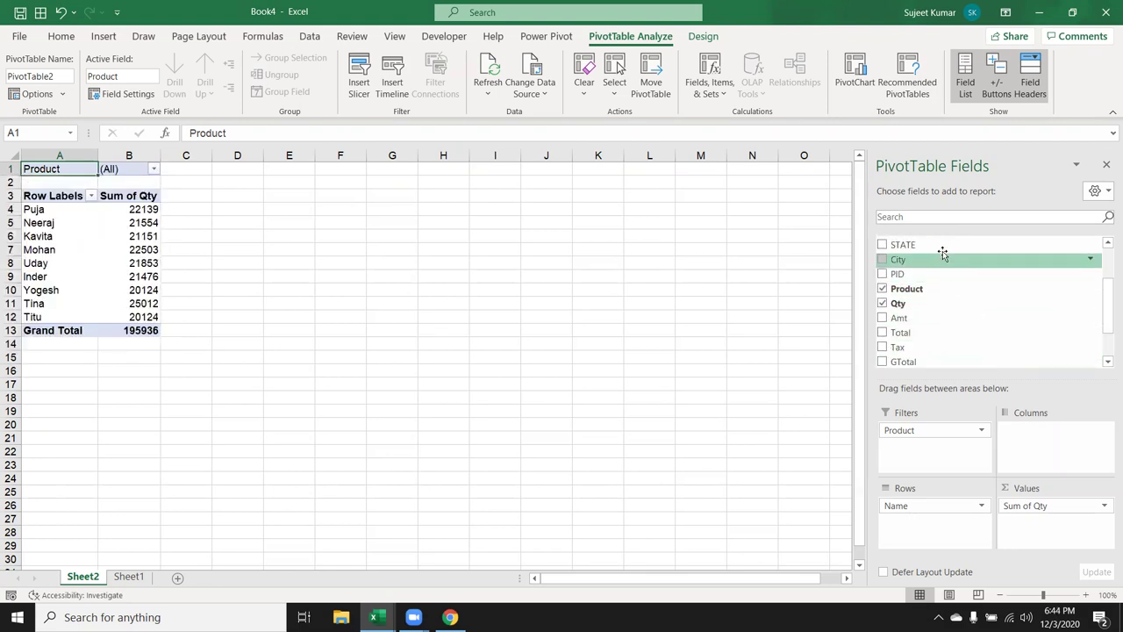
scroll(974, 307, up, 2)
drag(950, 274, 930, 520)
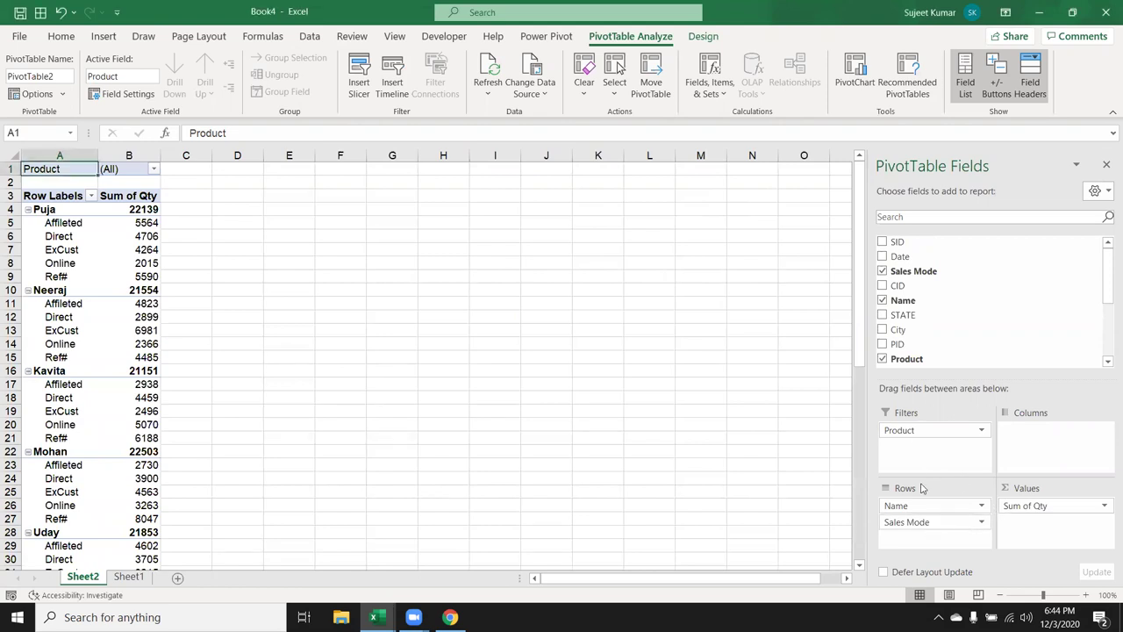
Move Sales Mode into the report filters and set the Product filter to CD
click(923, 522)
drag(923, 522, 915, 458)
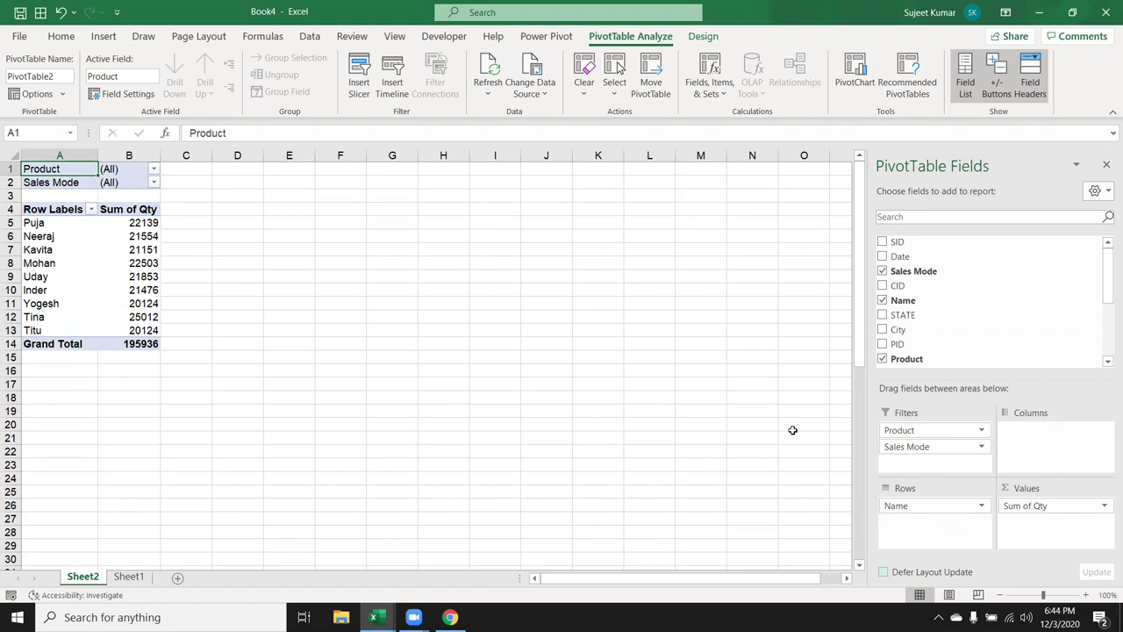
click(124, 263)
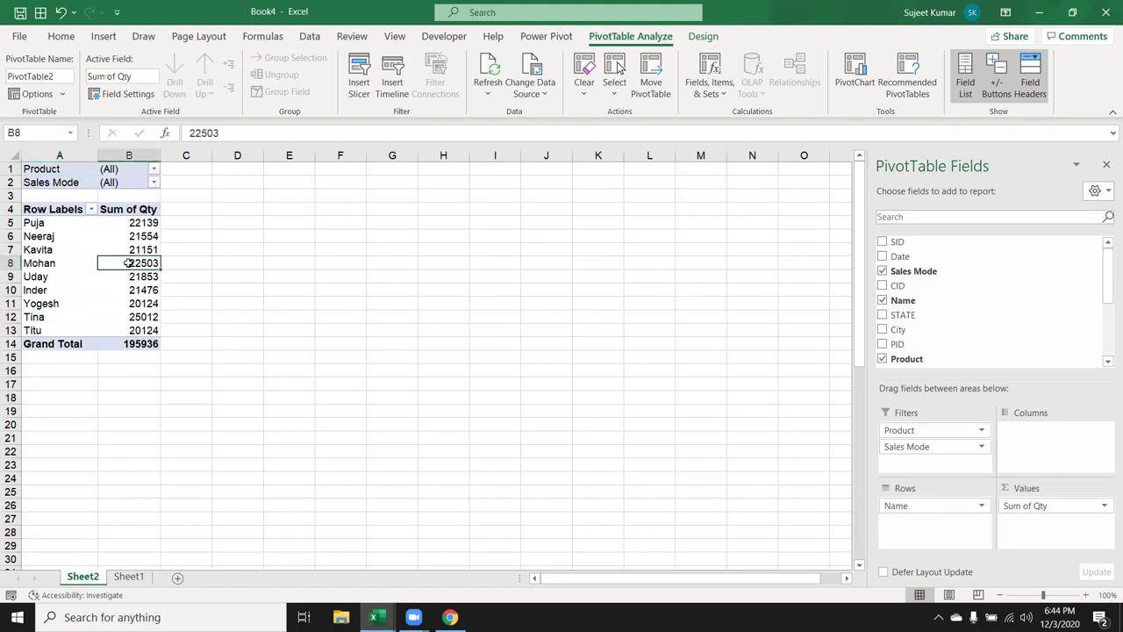
click(152, 171)
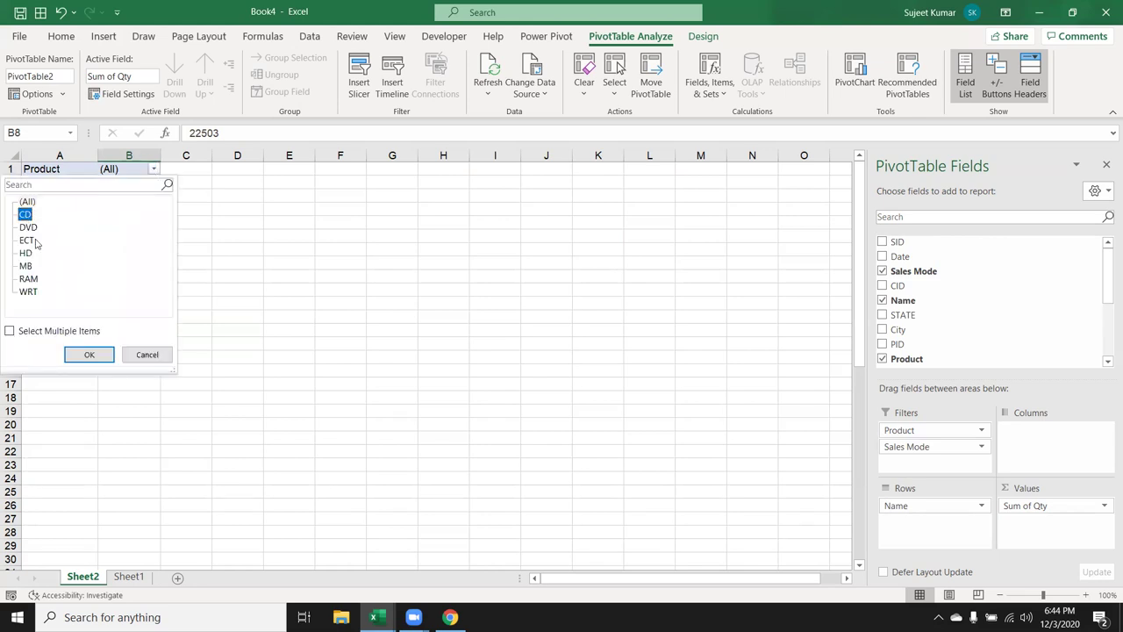
click(89, 355)
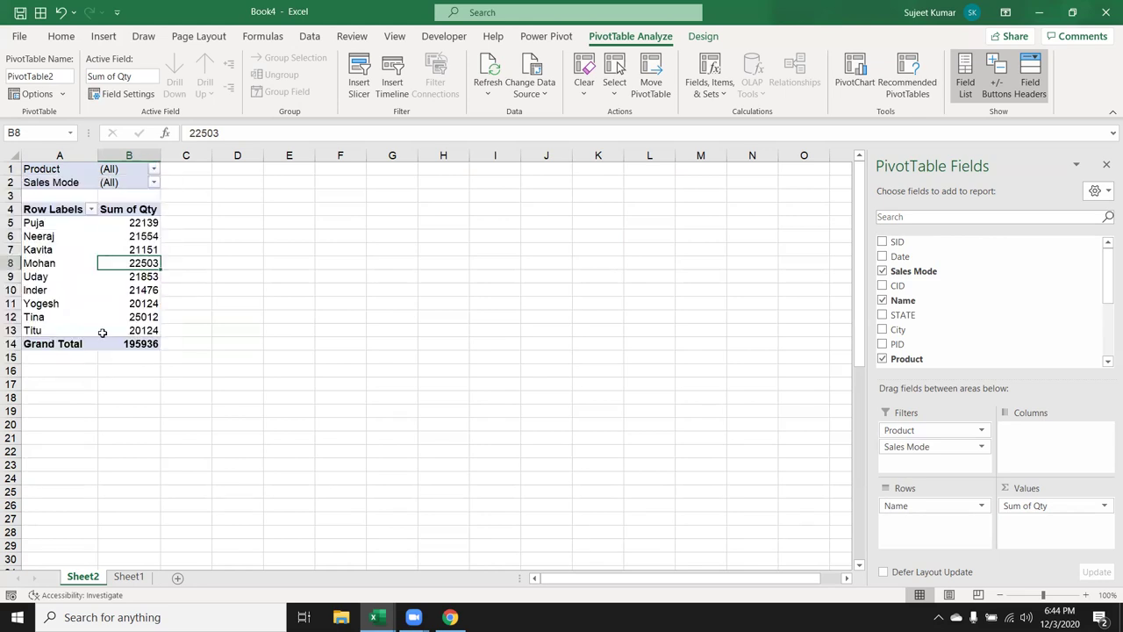
Step the Sales Mode filter through Affileted, Direct, ExCust and Ref#
click(154, 183)
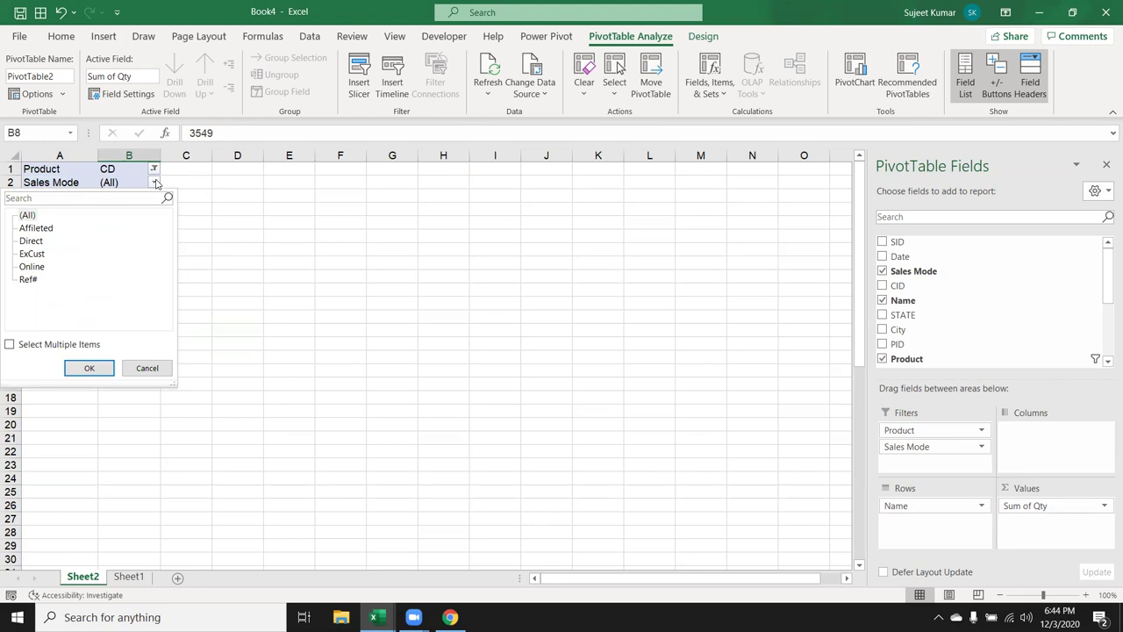
click(51, 229)
click(88, 368)
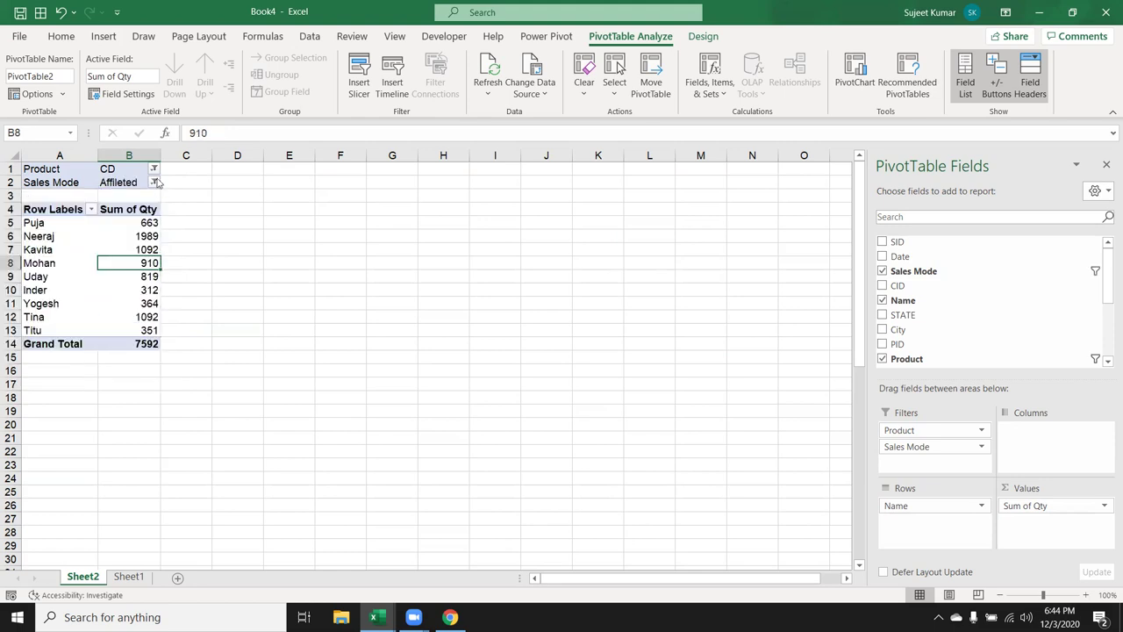
click(155, 181)
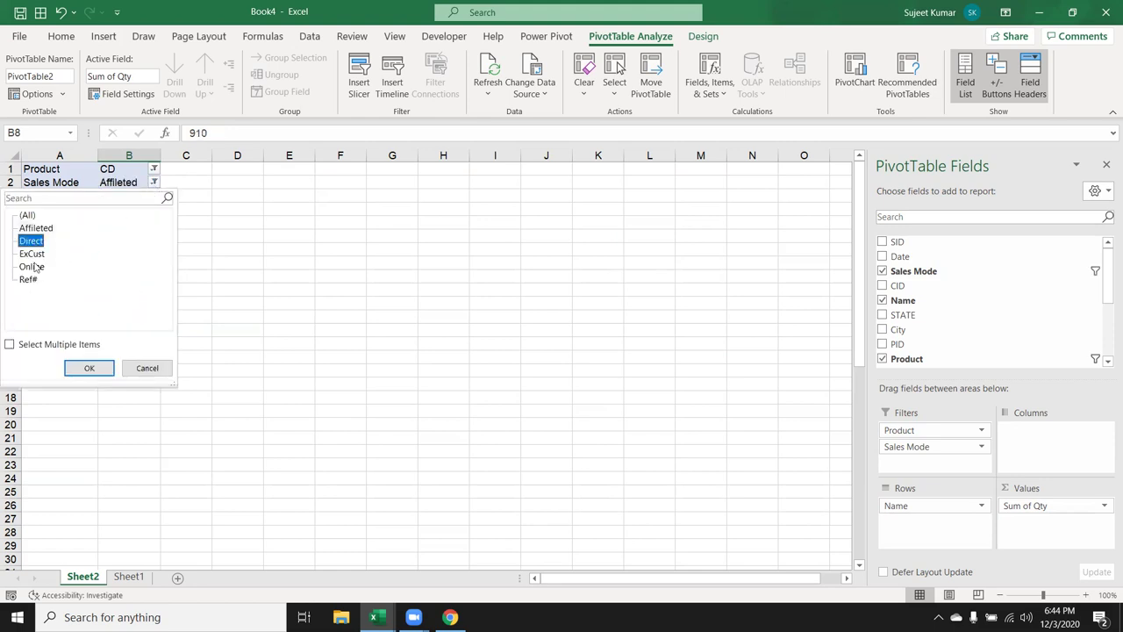
click(90, 368)
click(153, 182)
click(31, 253)
click(89, 368)
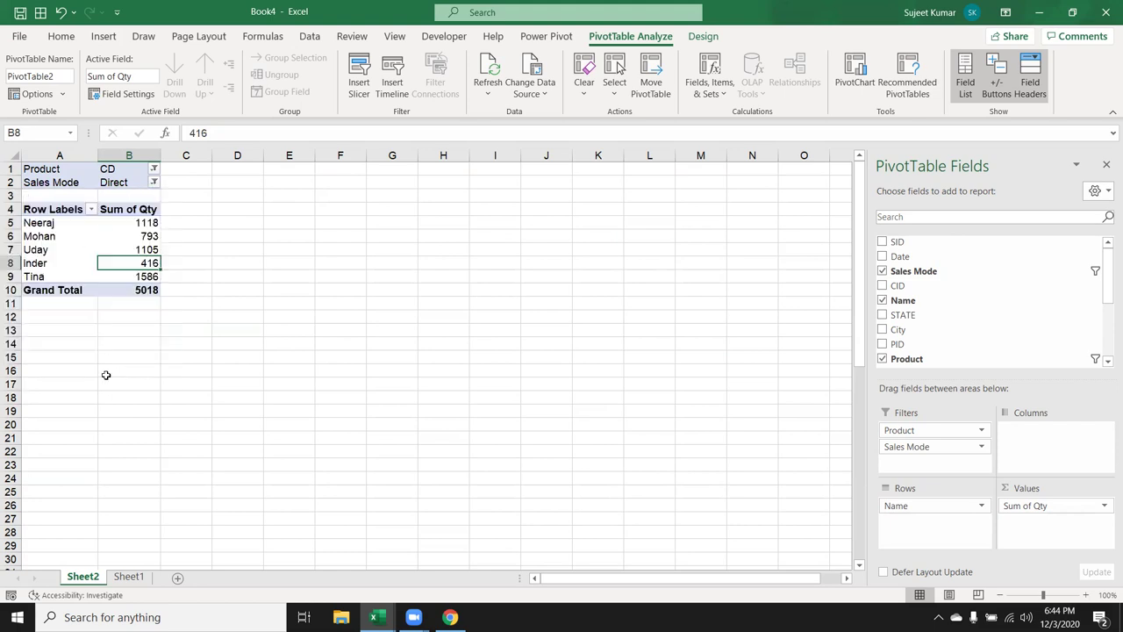
click(154, 182)
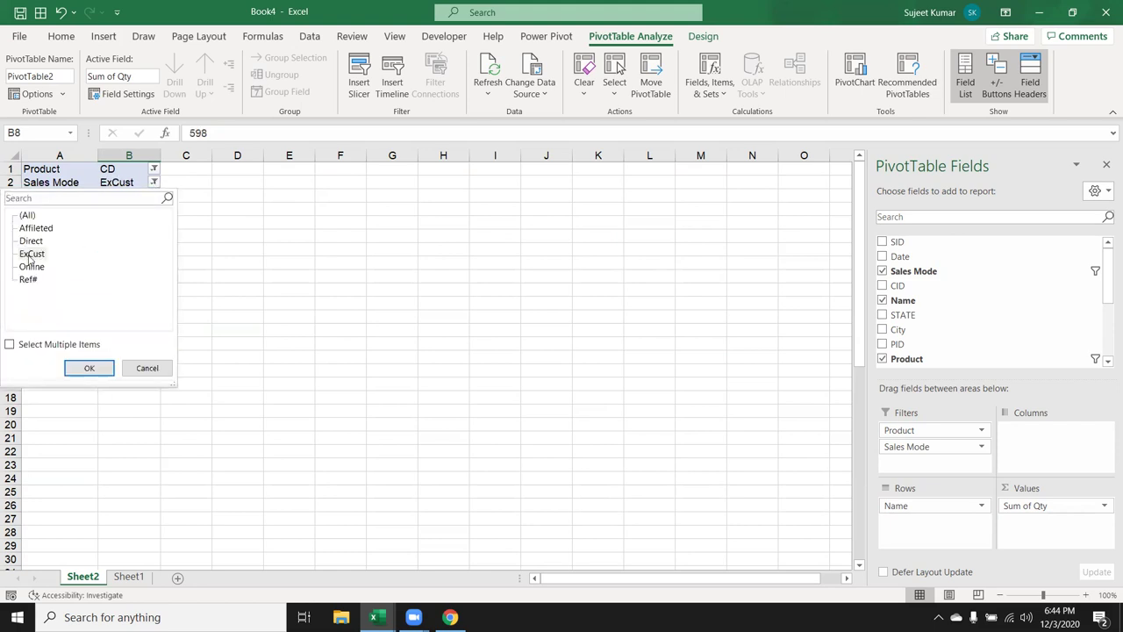
click(29, 279)
click(88, 368)
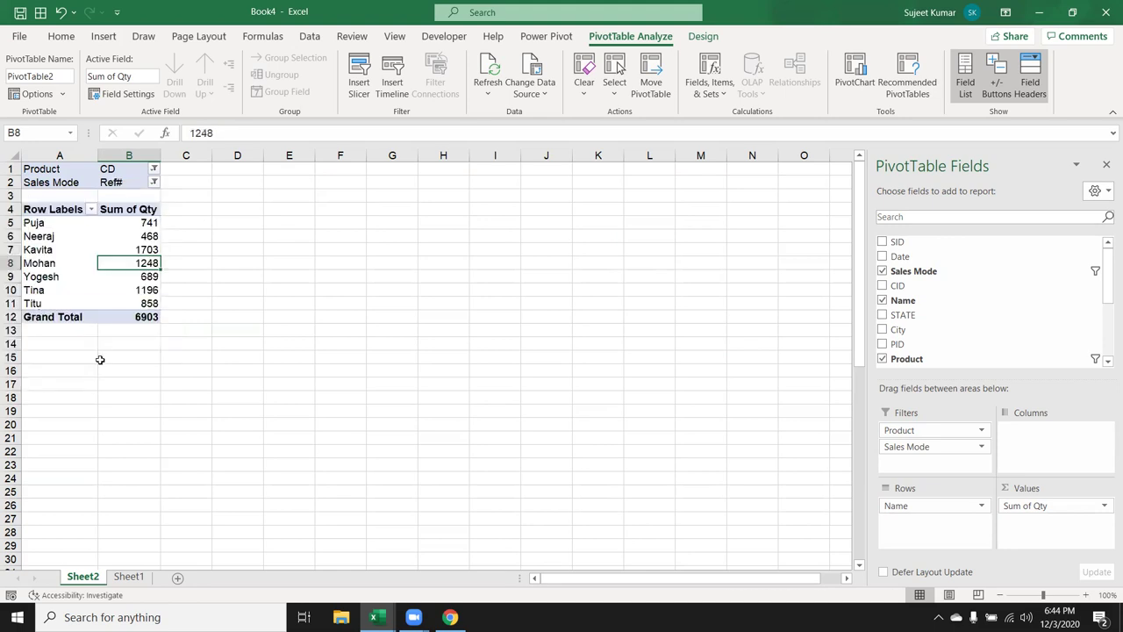
Reset the Sales Mode filter to (All) while keeping Product on CD
click(153, 181)
click(28, 216)
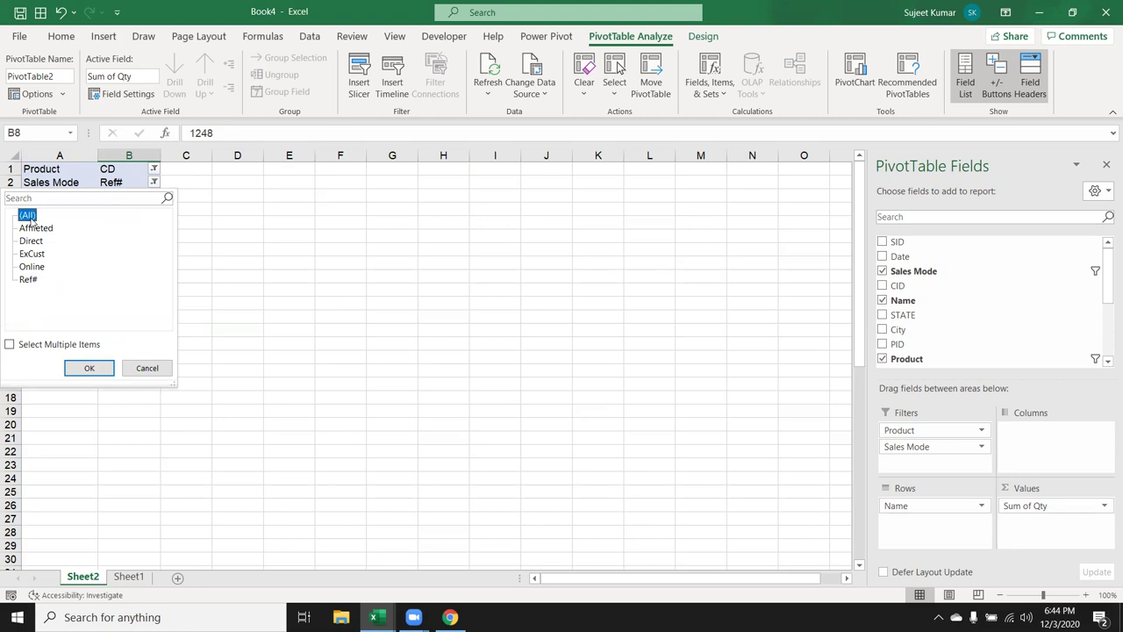
click(98, 368)
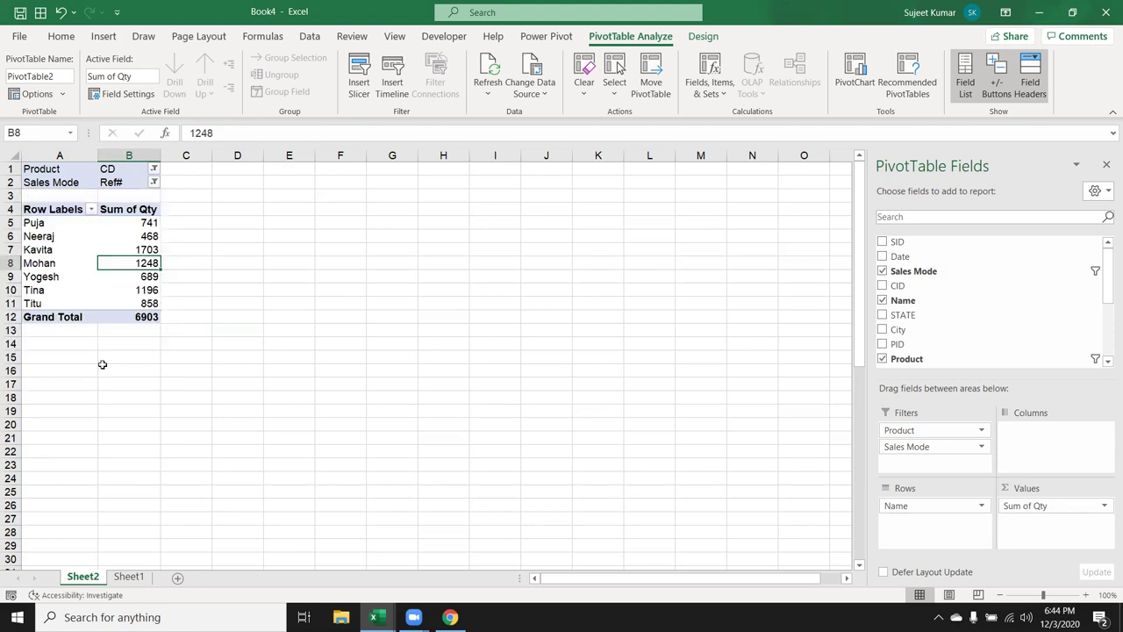
click(154, 169)
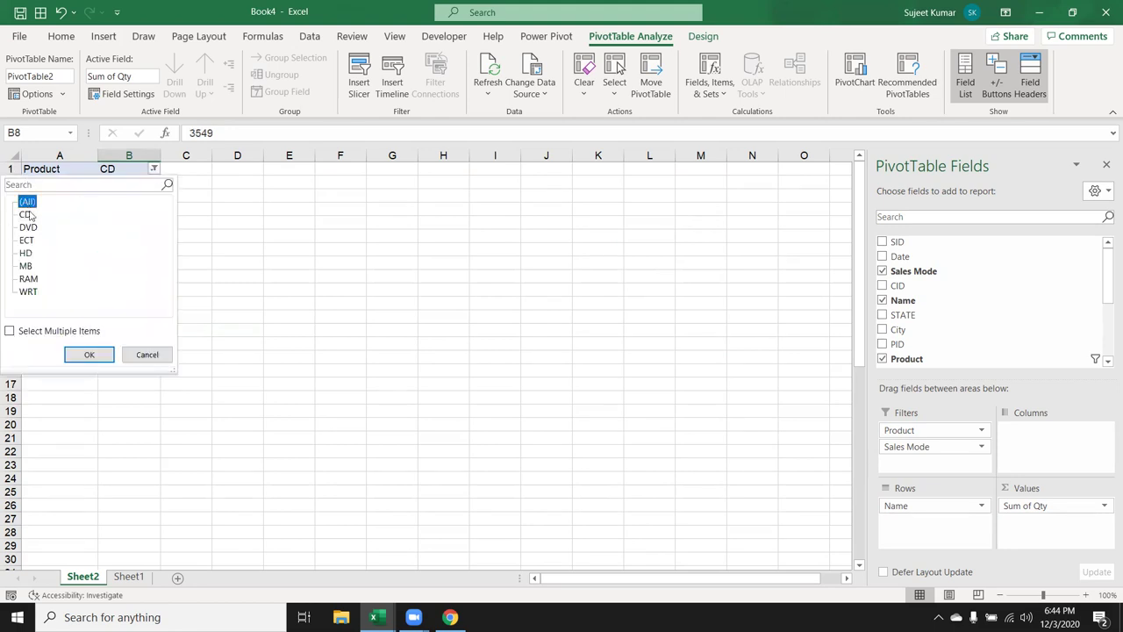
click(105, 354)
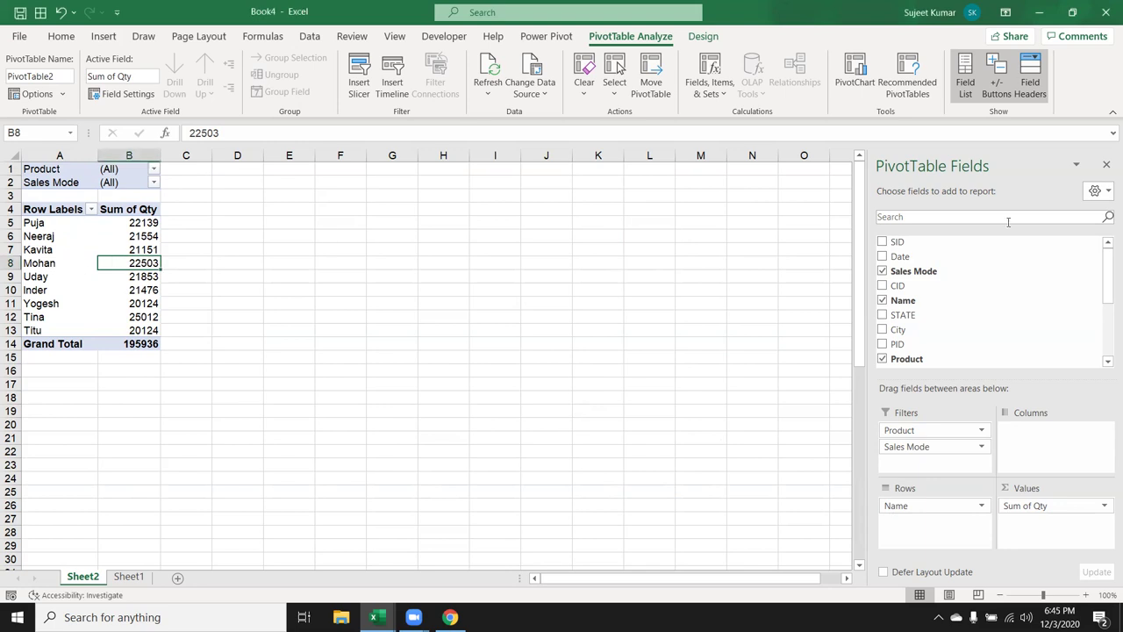
Add Sum of GTotal to the pivot values beside Sum of Qty
scroll(1022, 328, down, 1)
scroll(1028, 360, down, 2)
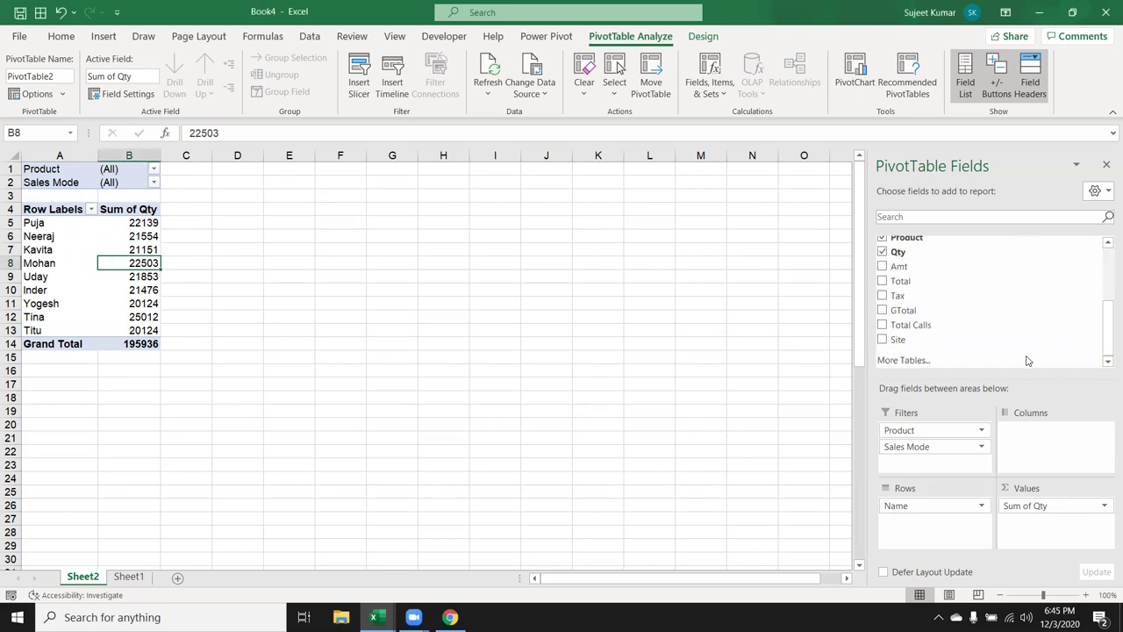
mouse_move(904, 310)
mouse_down()
mouse_move(1061, 550)
mouse_move(1046, 536)
mouse_up()
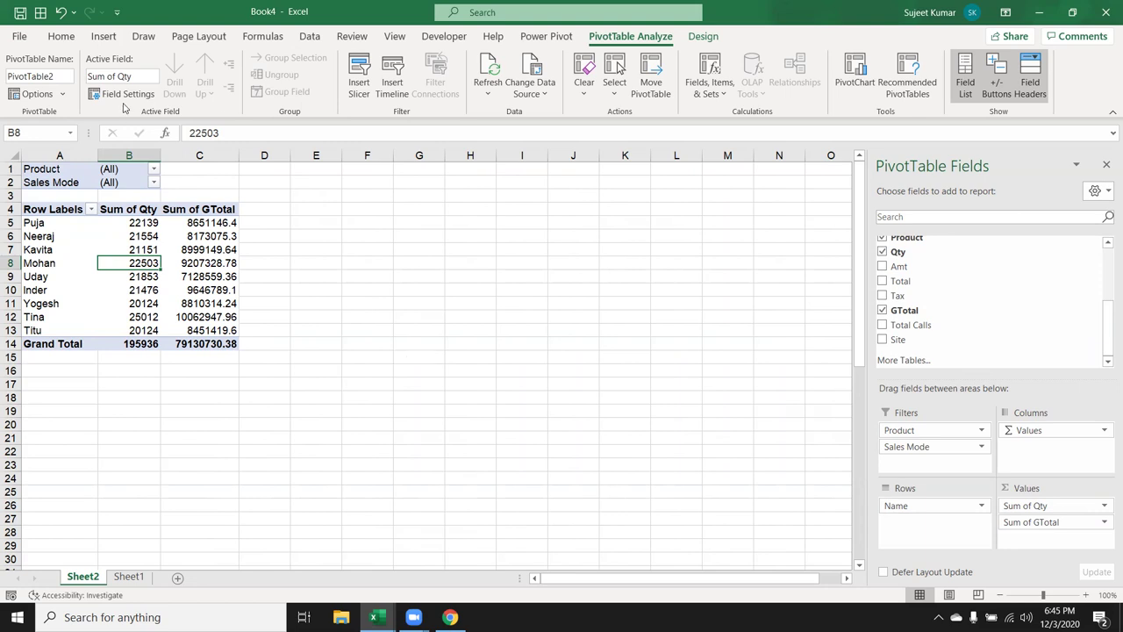
Insert a clustered column PivotChart of the pivot data
click(103, 37)
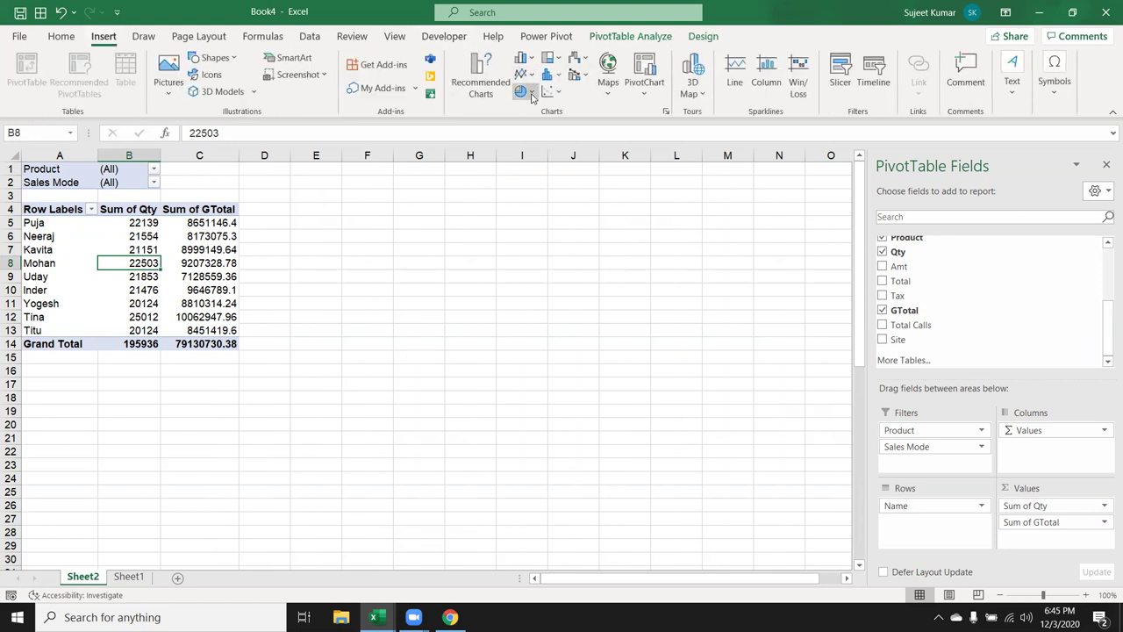
click(552, 76)
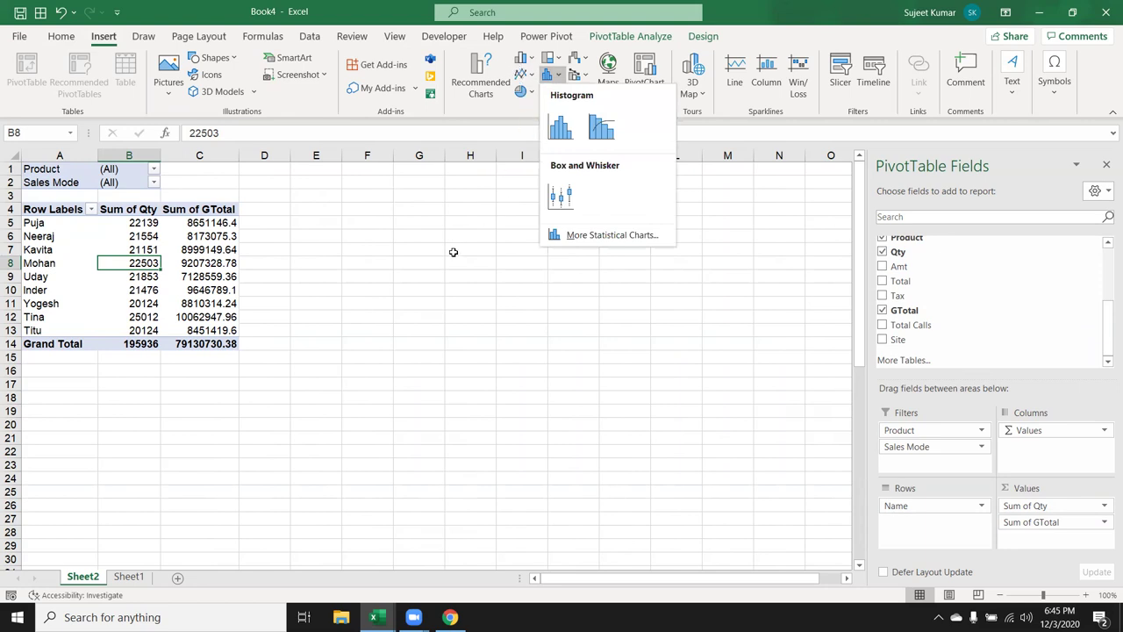
key(alt+F1)
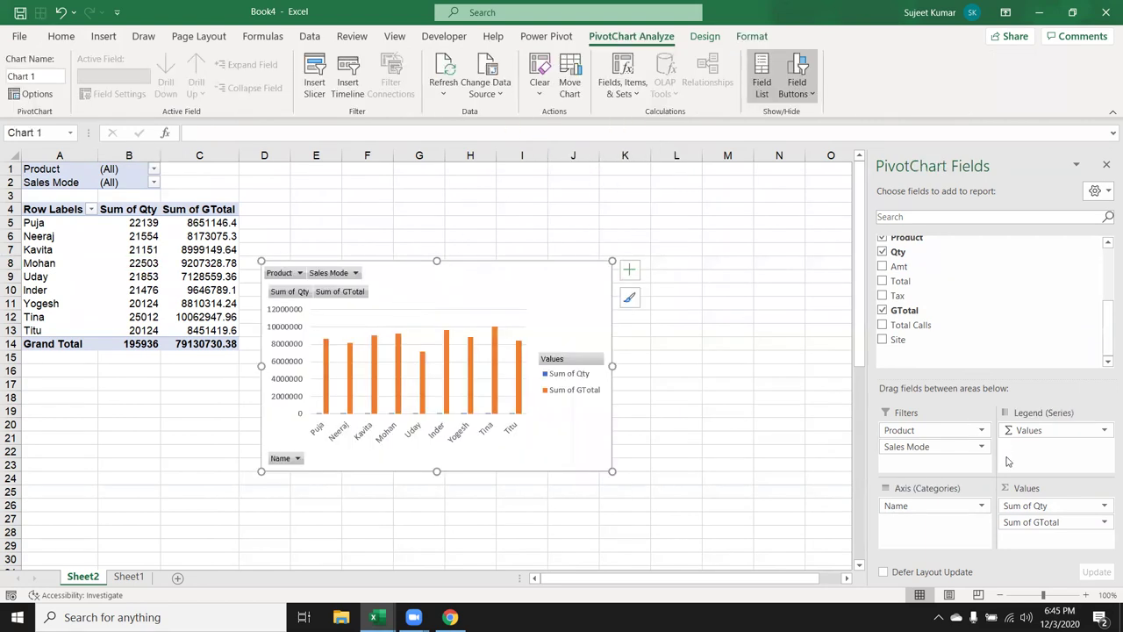
Remove Sum of GTotal from the values and delete the PivotChart
drag(1026, 506, 633, 396)
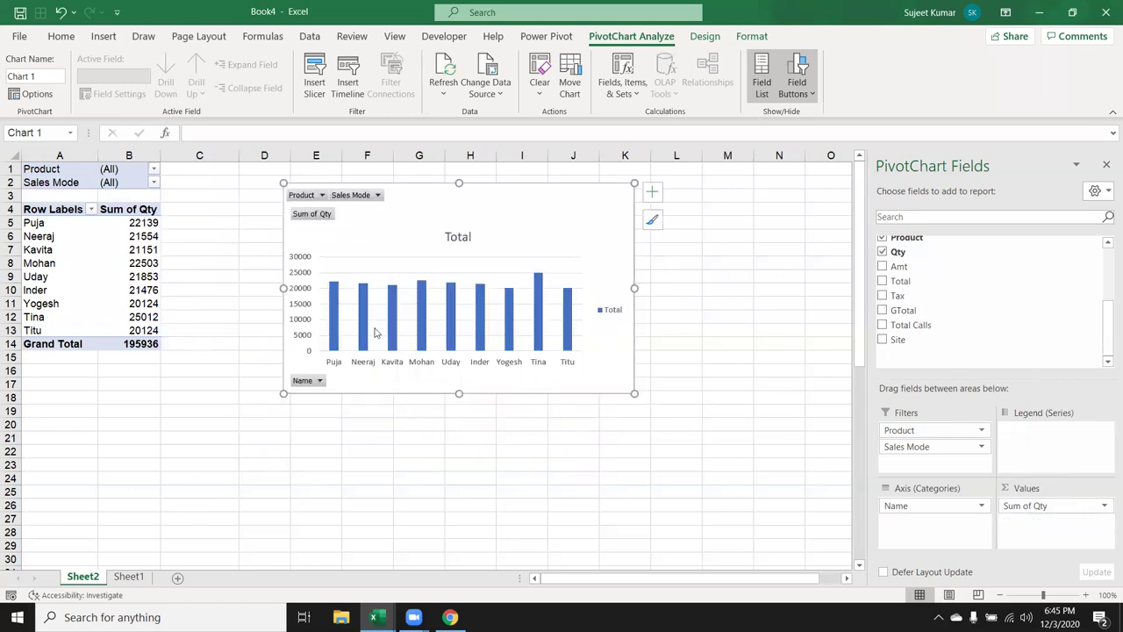
mouse_move(953, 309)
mouse_down()
mouse_move(1047, 373)
mouse_move(1059, 540)
mouse_up()
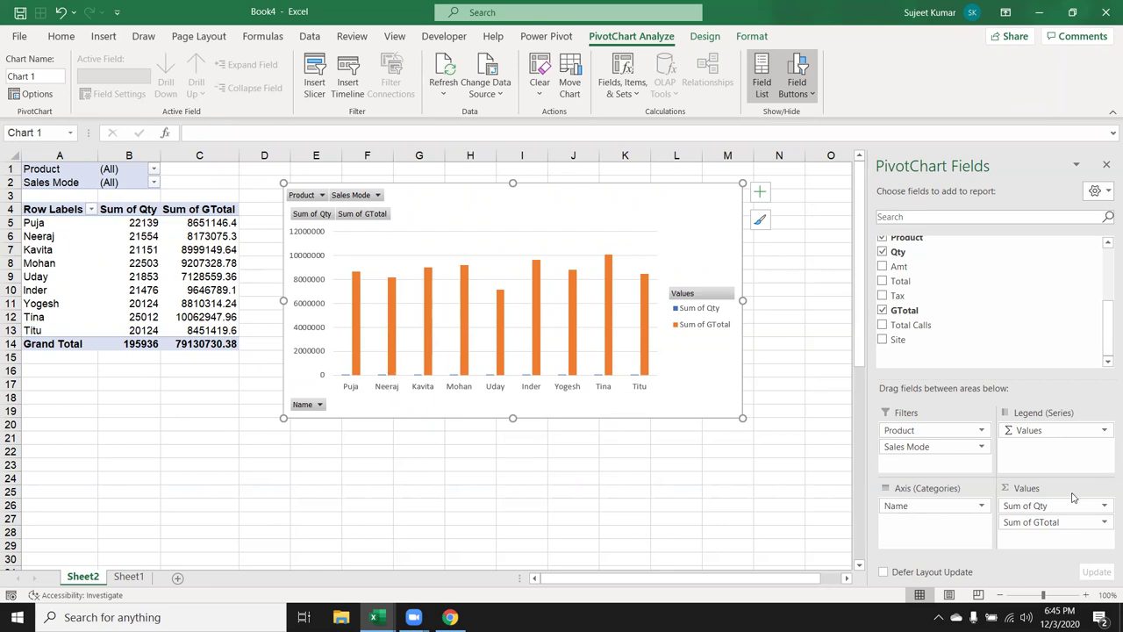
mouse_move(1048, 522)
mouse_down()
mouse_move(1059, 493)
mouse_move(1044, 354)
mouse_up()
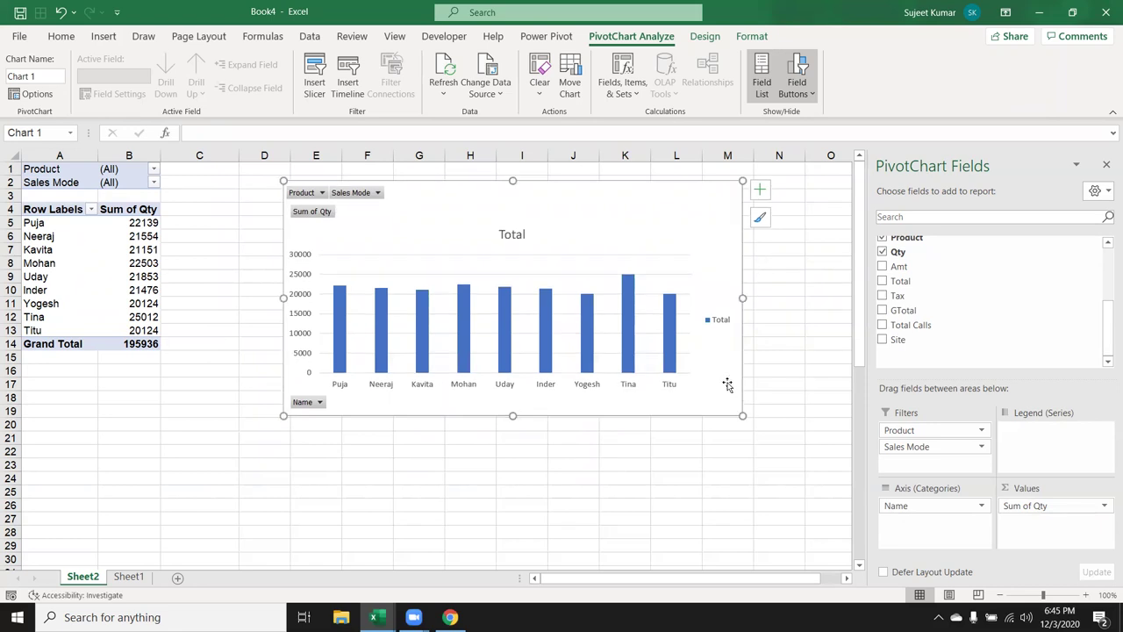
key(Delete)
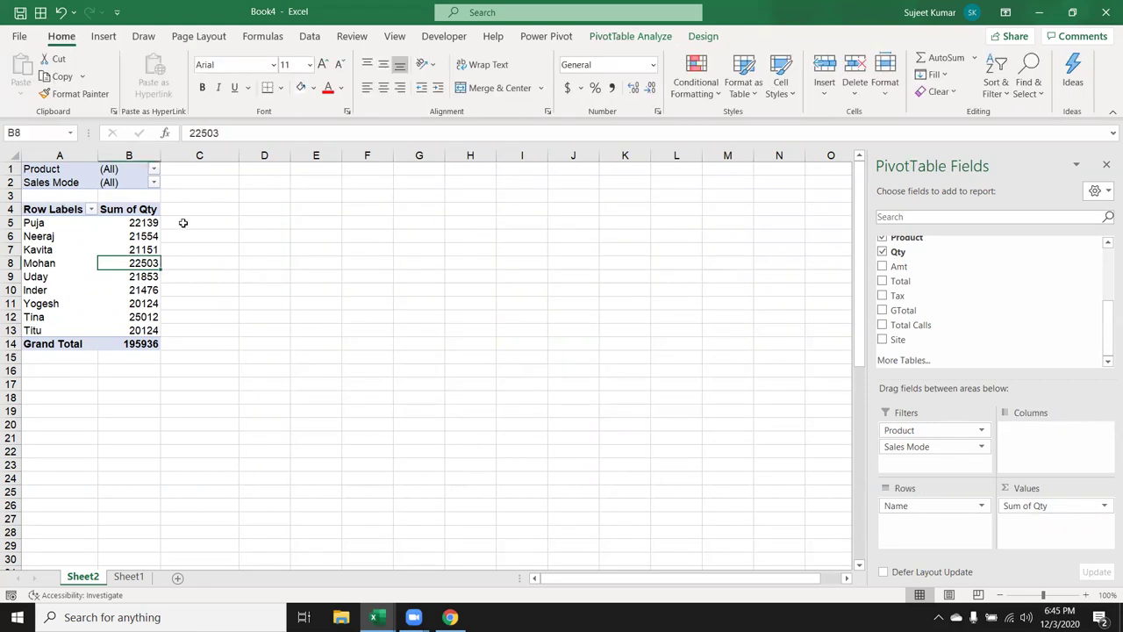
Rename the first pivot's Row Labels header in A4 to 'Name'
key(Up)
key(Up)
key(Up)
key(Left)
key(BackSpace)
text(Name)
key(Return)
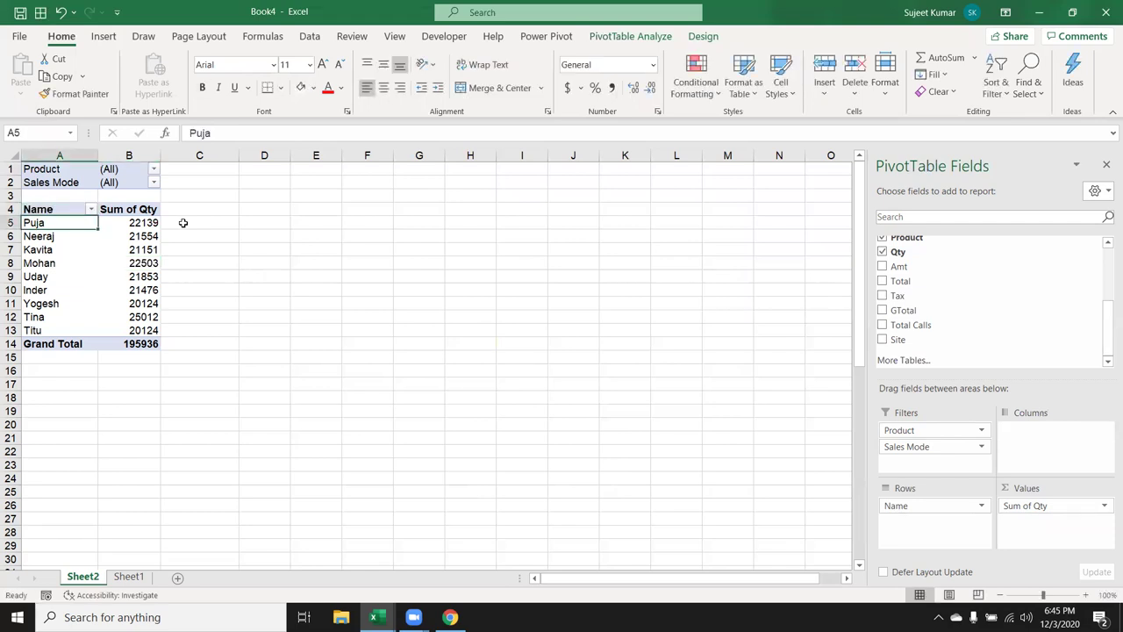
click(264, 209)
Start a new PivotTable from the Sheet1 sales data range A1:P3914
click(121, 576)
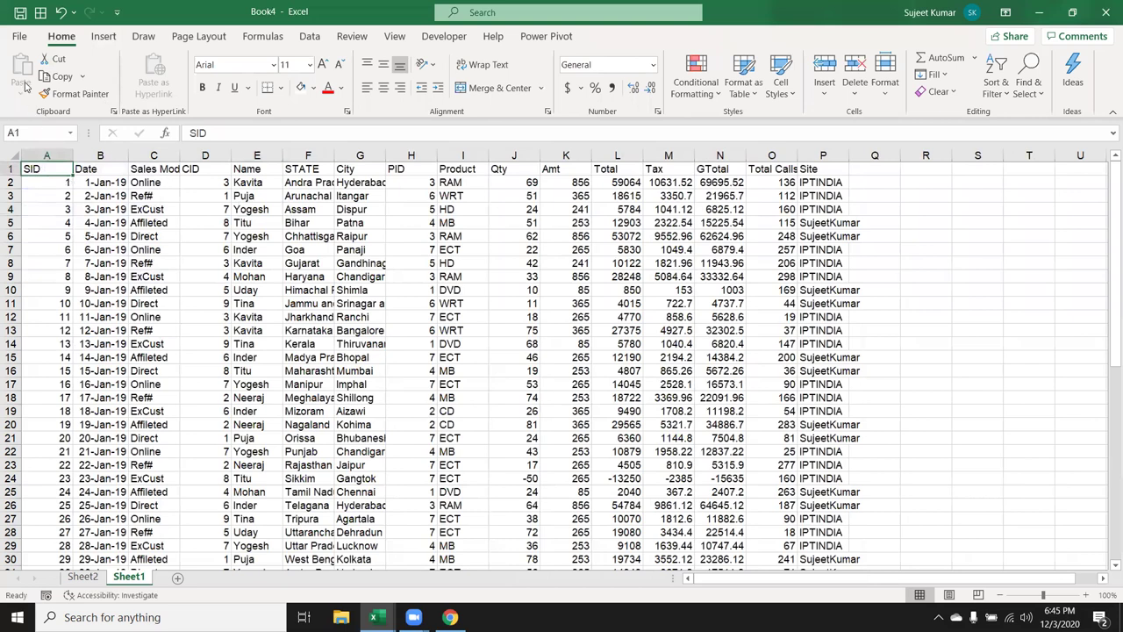
key(alt+n)
key(v)
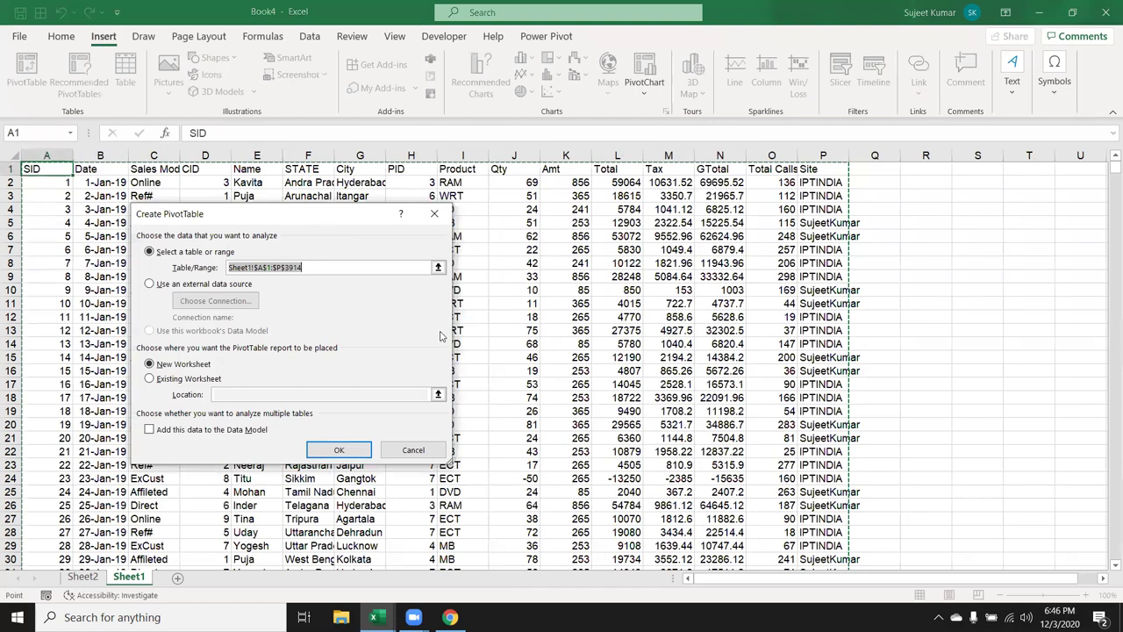
Place the new PivotTable on the existing worksheet at Sheet2!E4
key(alt+e)
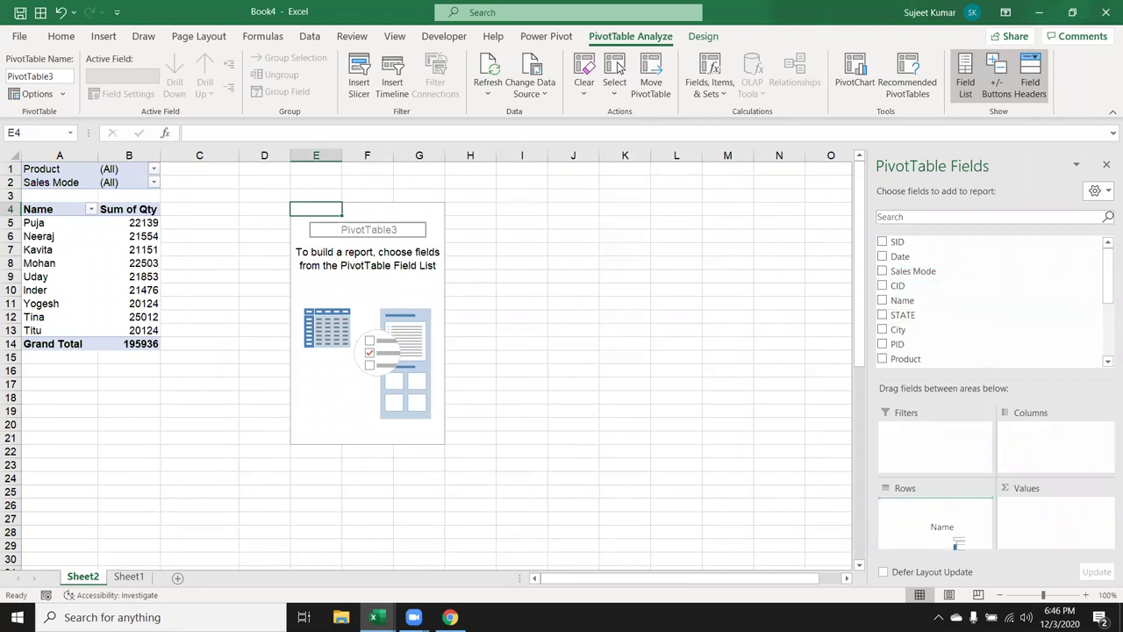
Give the second pivot Name rows and Sum of GTotal values
drag(968, 300, 947, 527)
scroll(934, 337, down, 3)
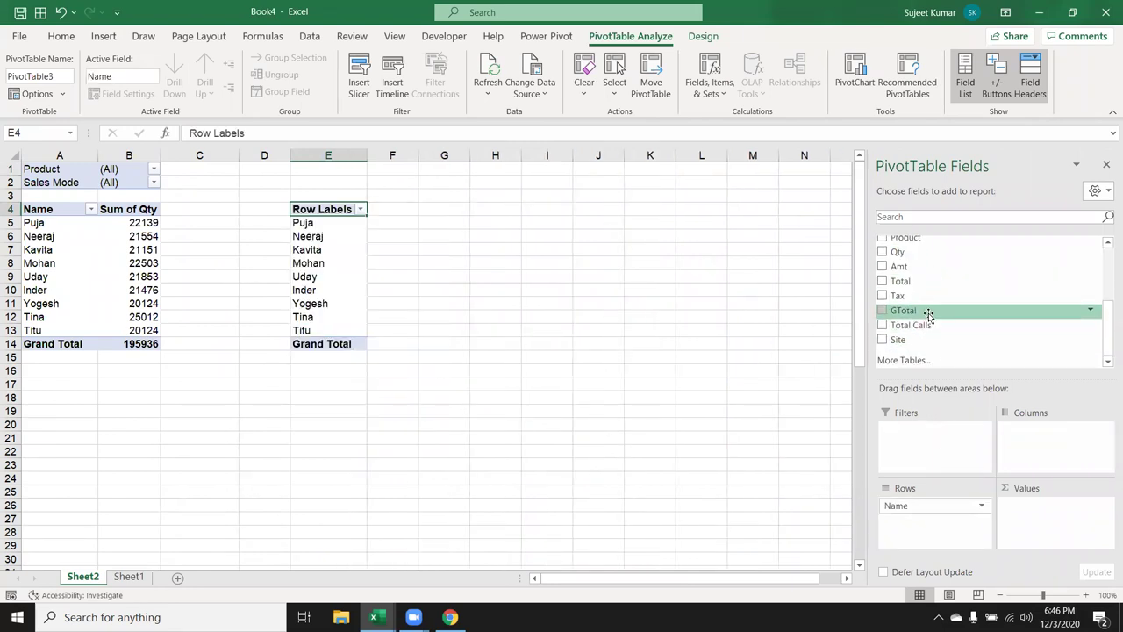
drag(927, 314, 1044, 525)
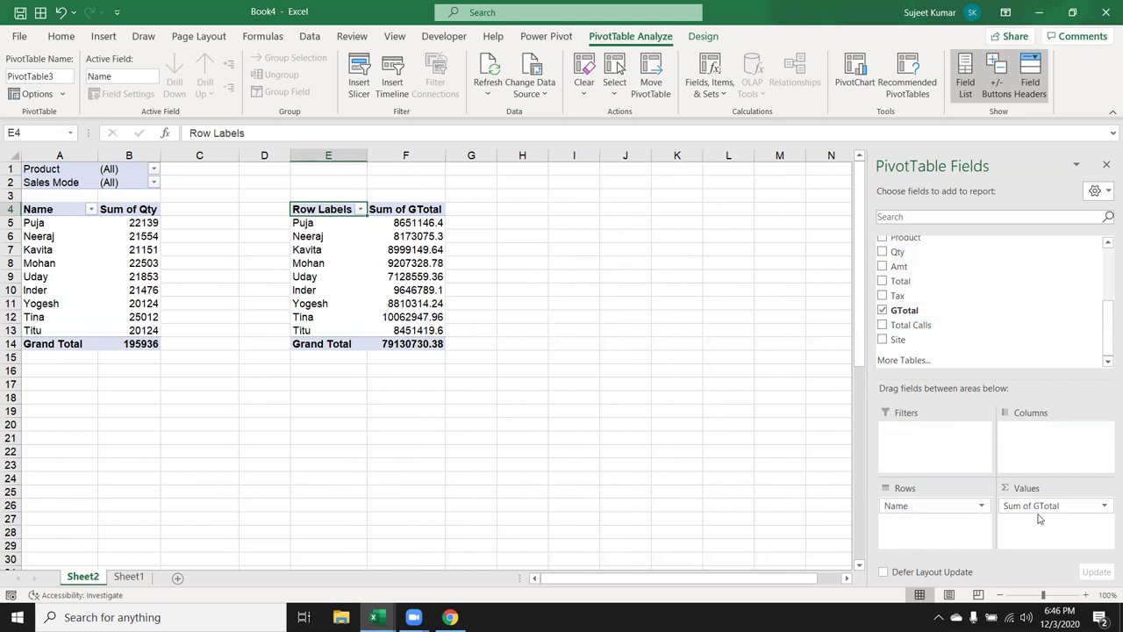
Select the ranges and cells of both pivots to compare them side by side
mouse_move(199, 343)
mouse_down()
mouse_move(4, 136)
mouse_move(172, 157)
mouse_up()
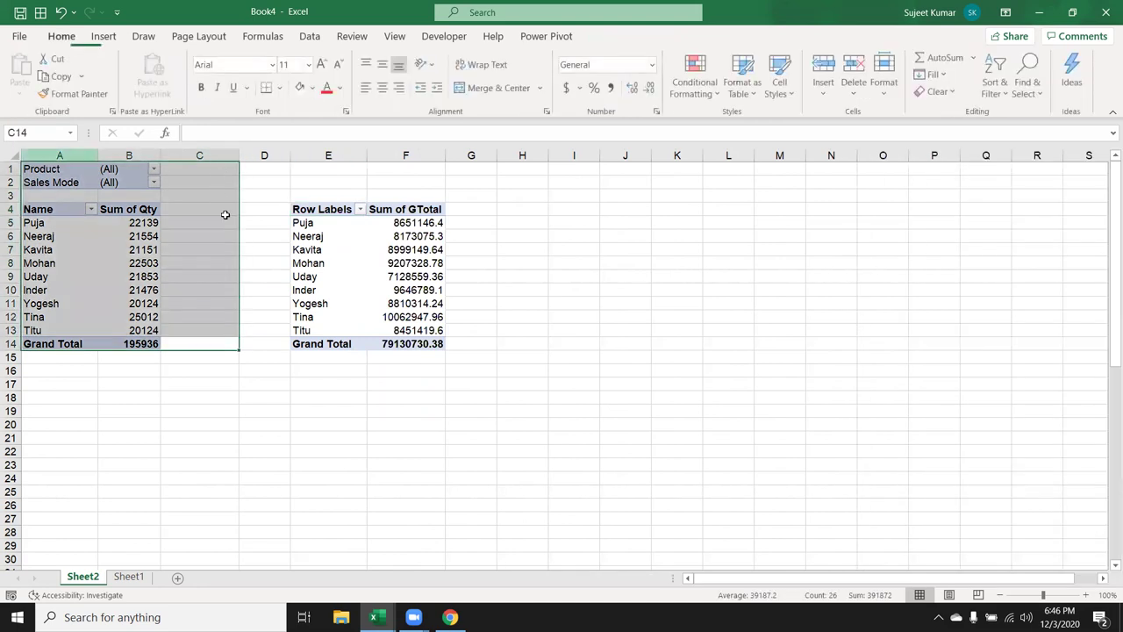
drag(226, 208, 498, 377)
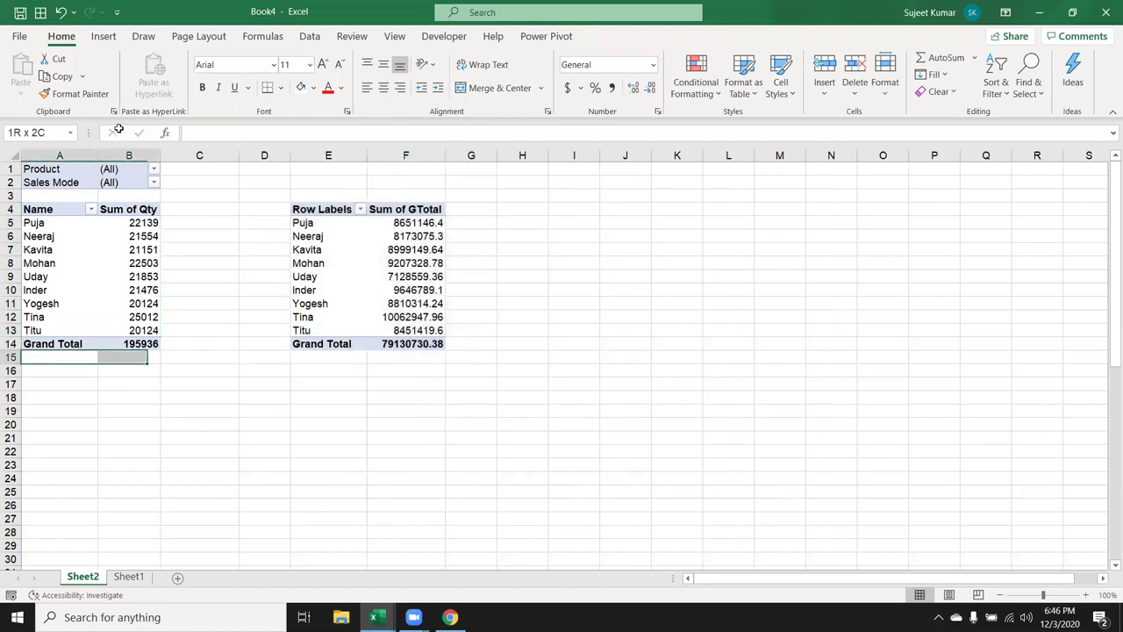
drag(149, 350, 118, 114)
drag(266, 186, 474, 390)
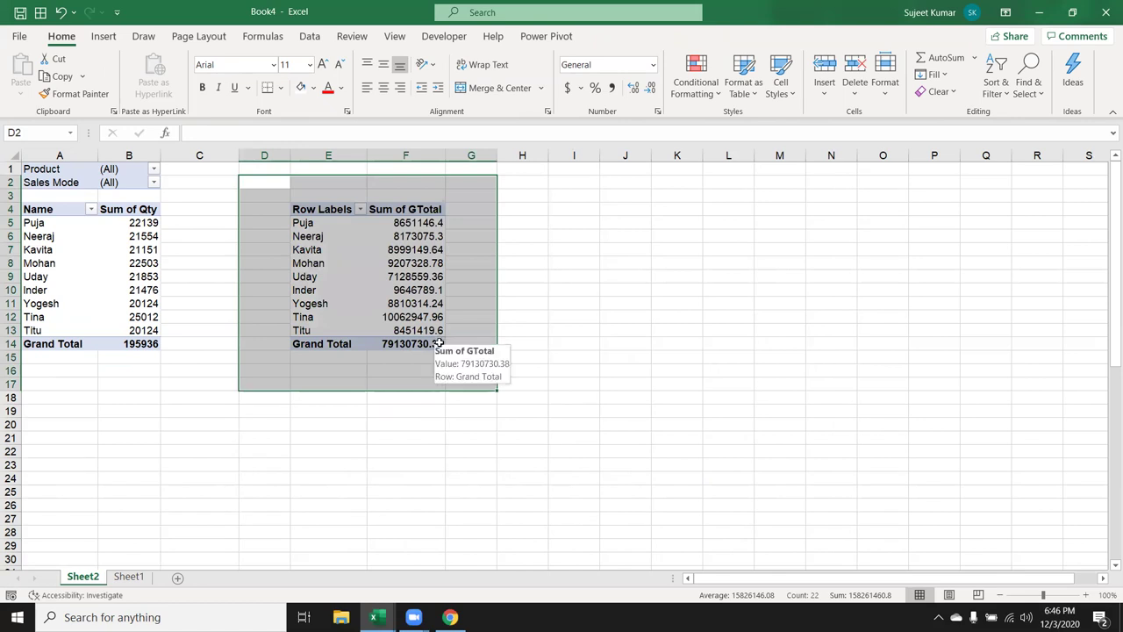
click(301, 329)
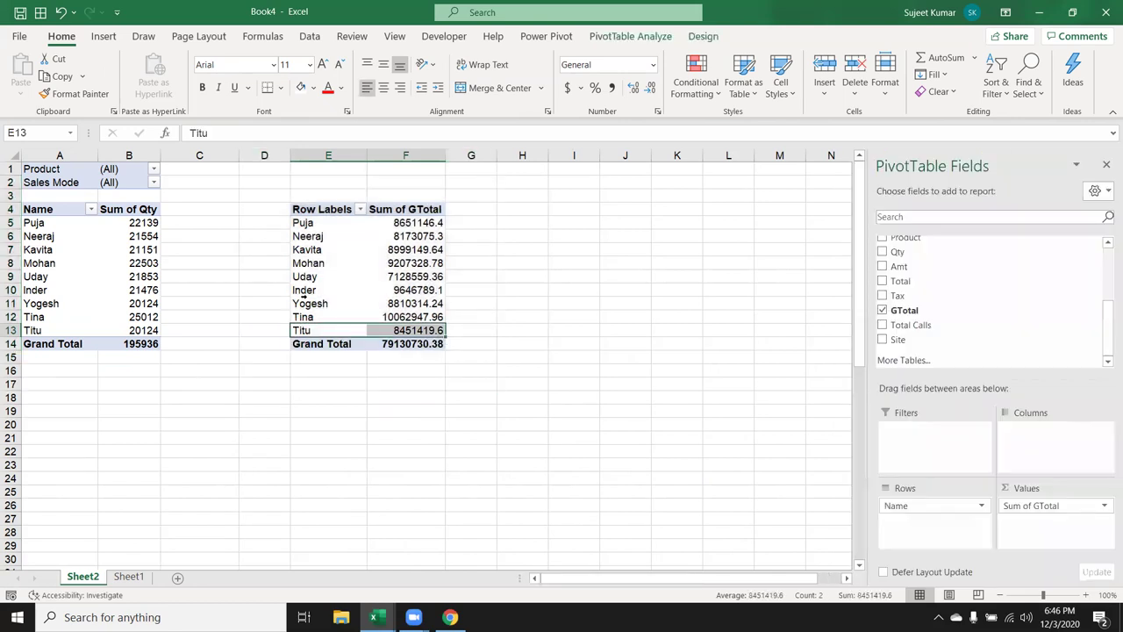
click(302, 303)
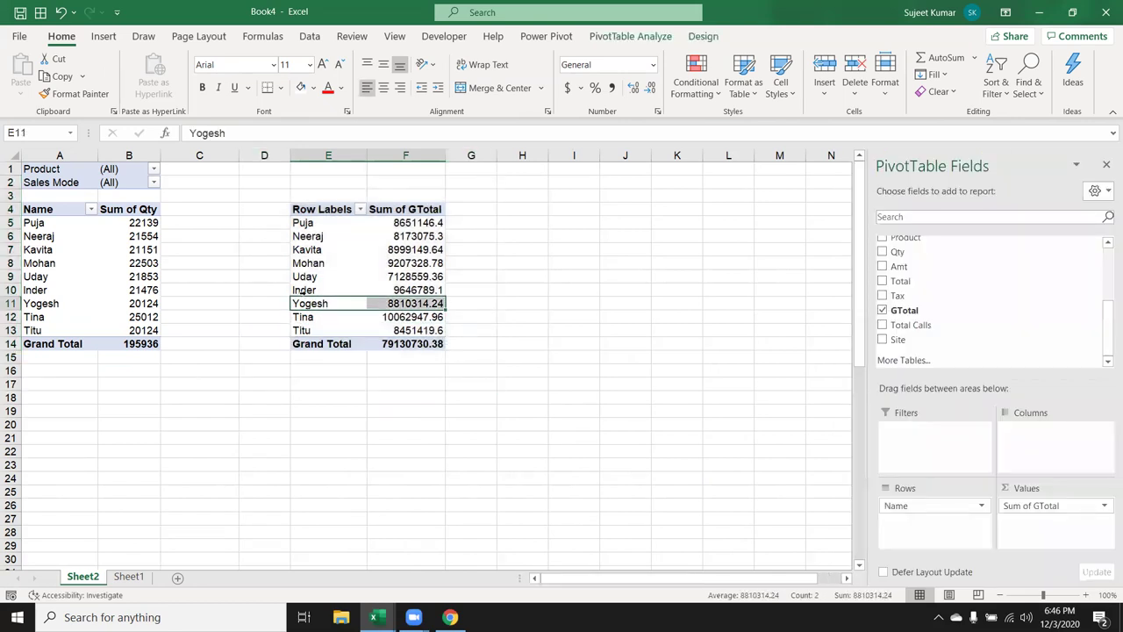
click(125, 276)
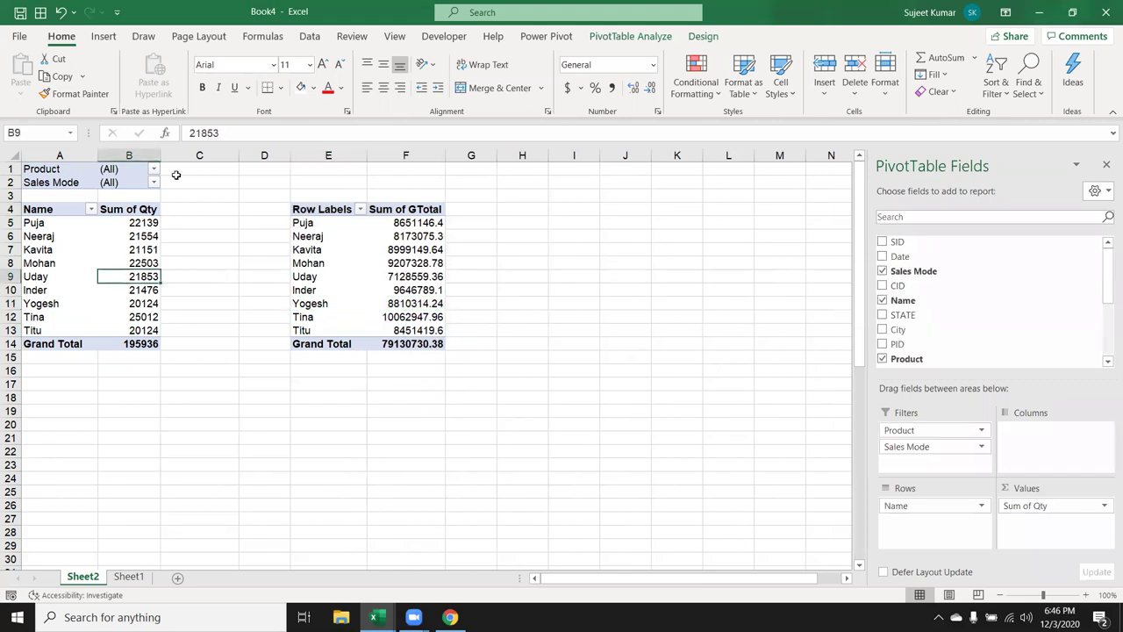
click(199, 154)
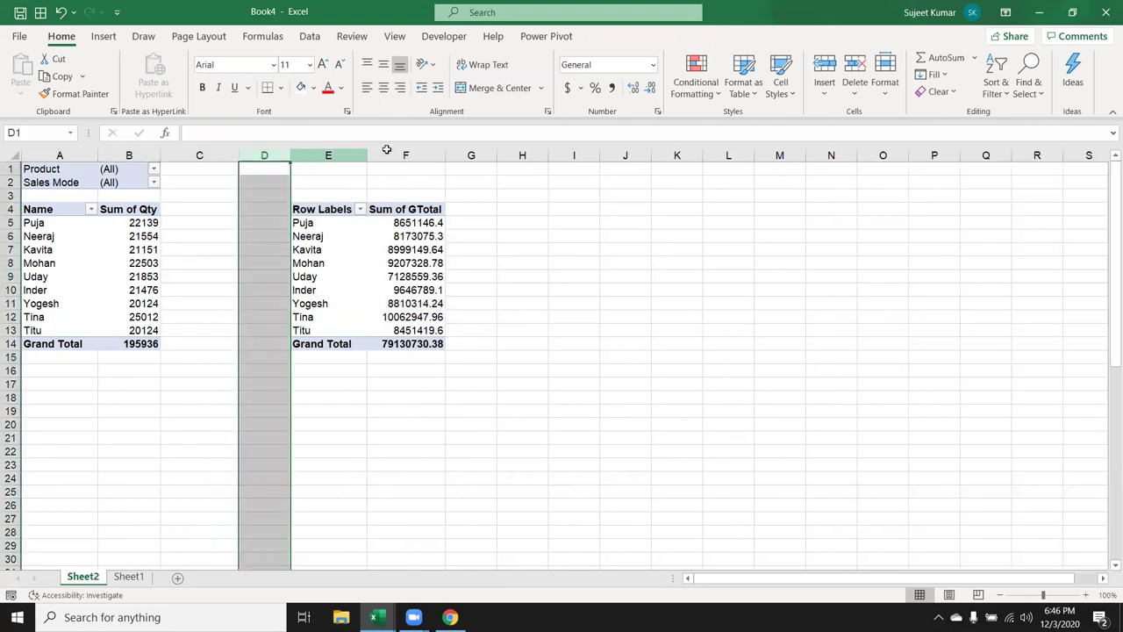
drag(328, 155, 465, 156)
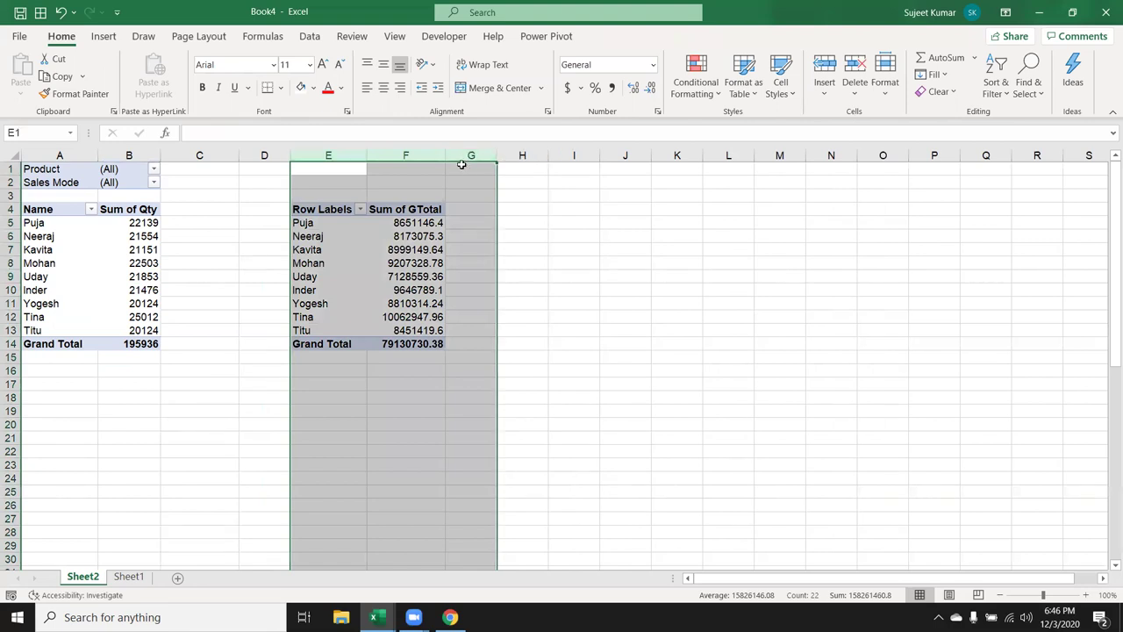
click(357, 422)
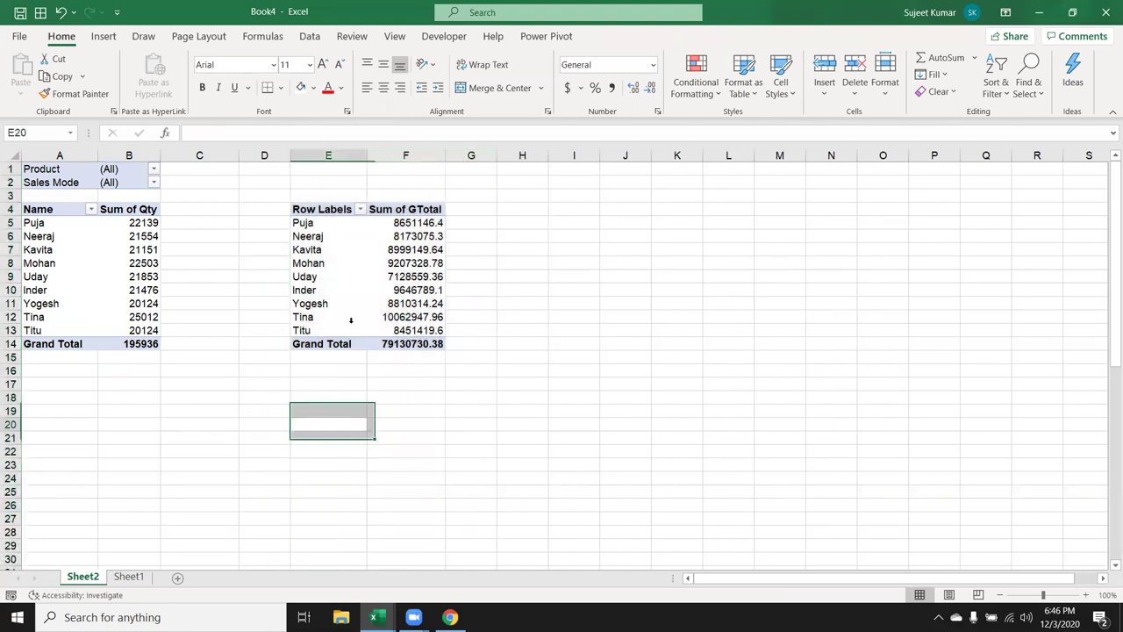
click(351, 321)
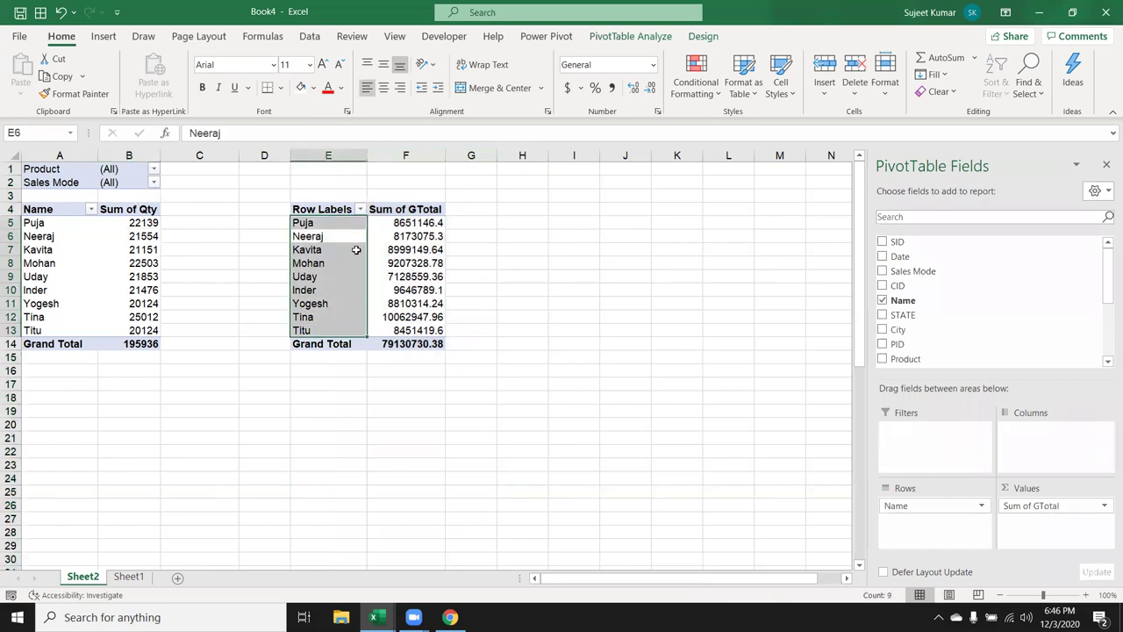
click(154, 183)
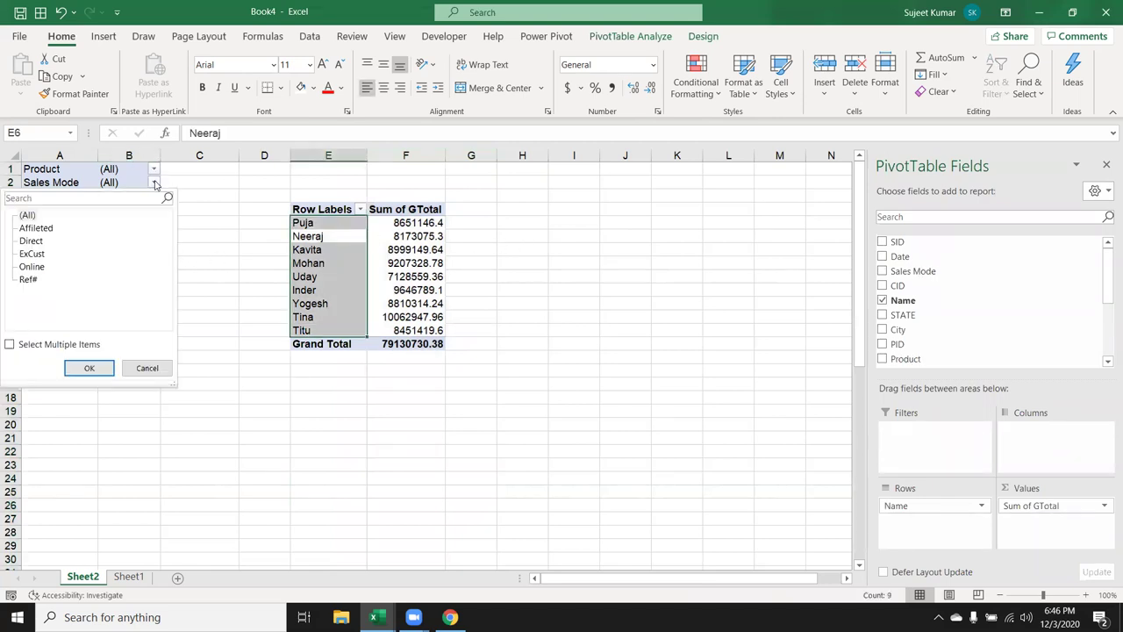
click(35, 228)
click(96, 368)
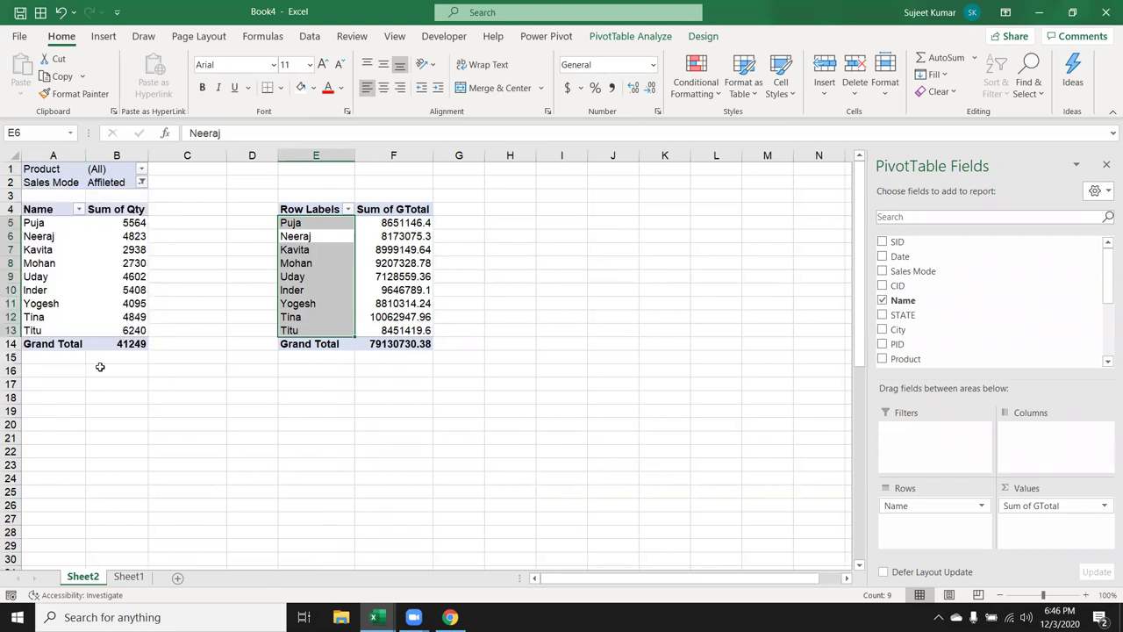
key(Return)
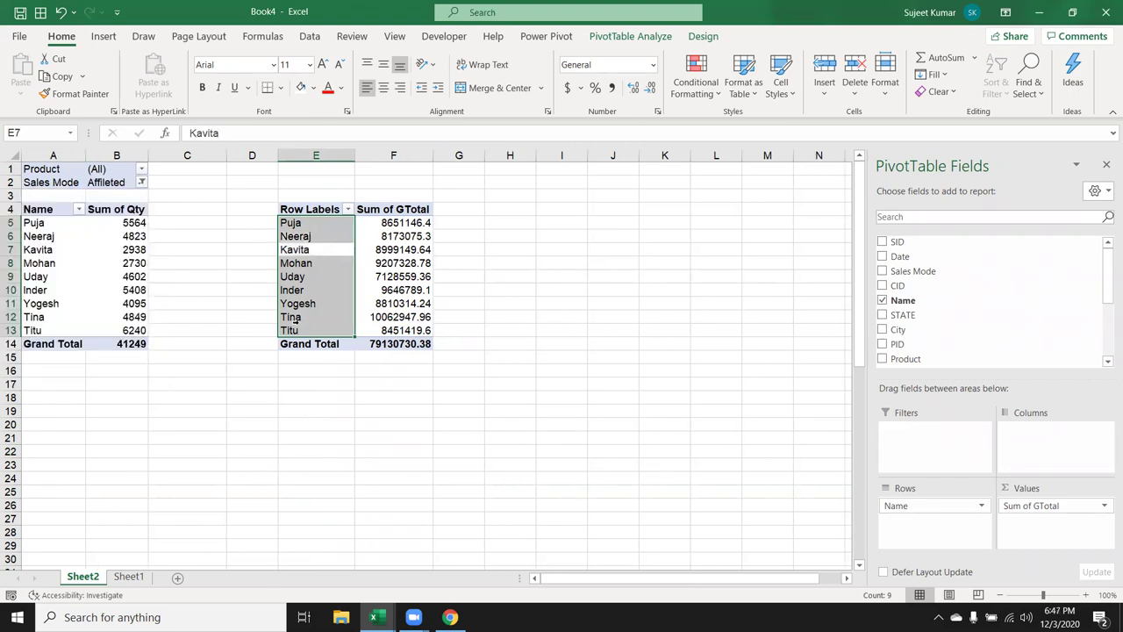
click(393, 304)
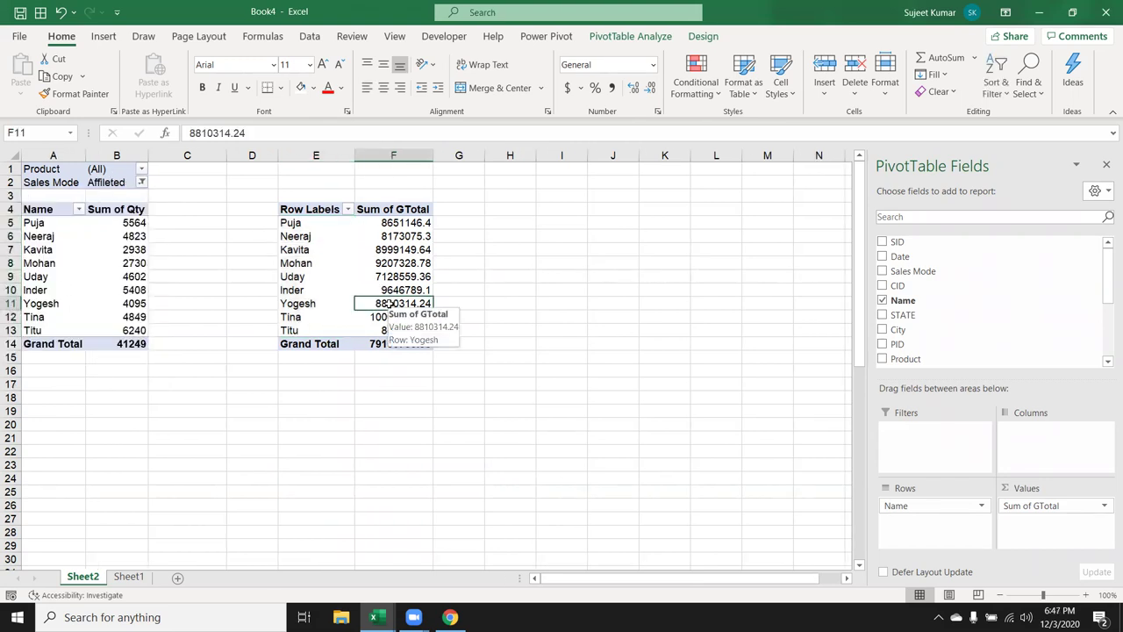
click(140, 168)
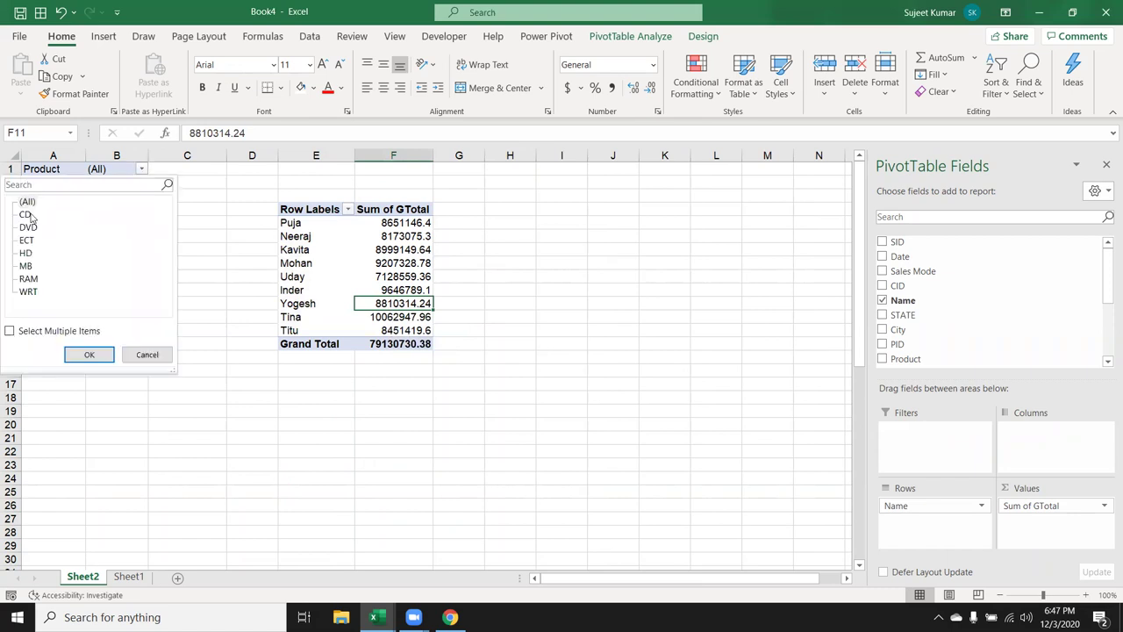
click(104, 360)
drag(295, 236, 367, 291)
click(142, 182)
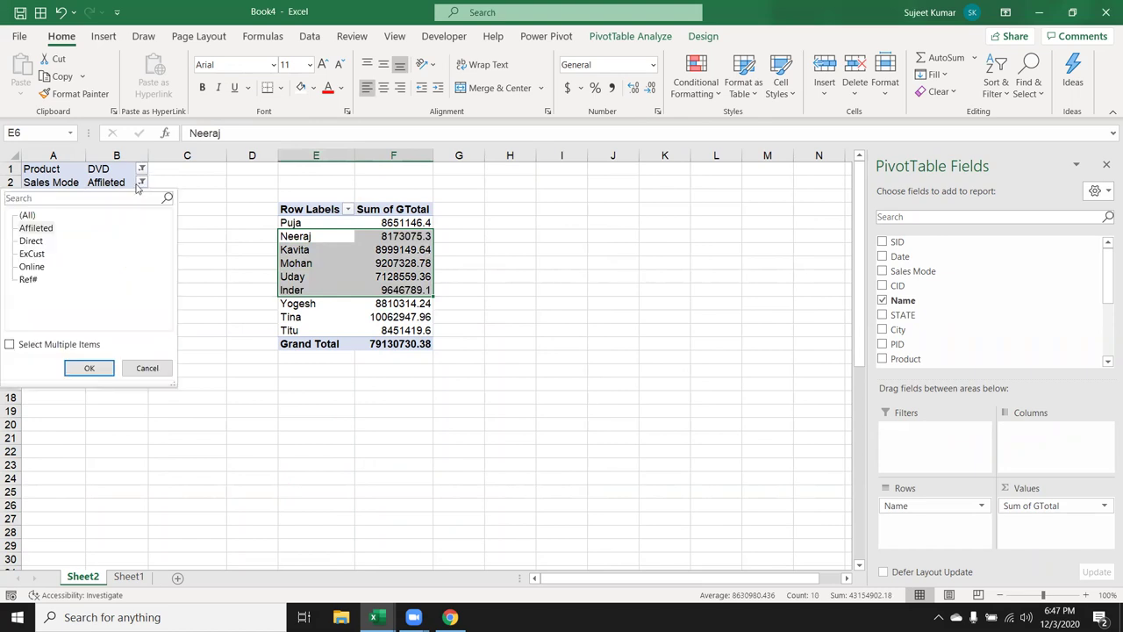
click(27, 215)
click(83, 367)
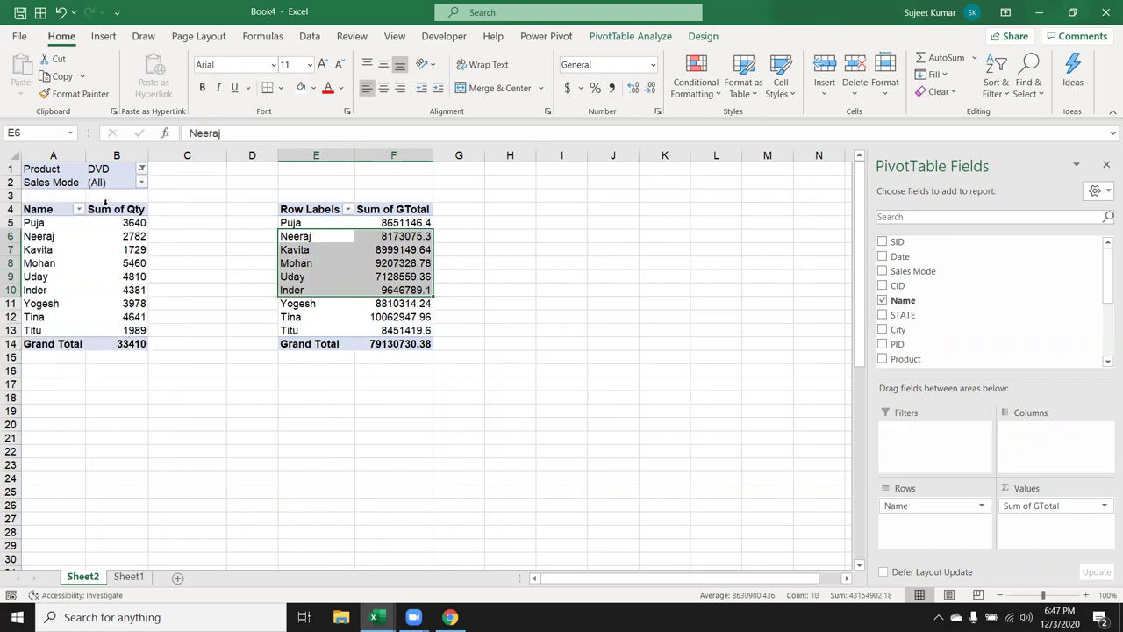
click(141, 169)
click(28, 201)
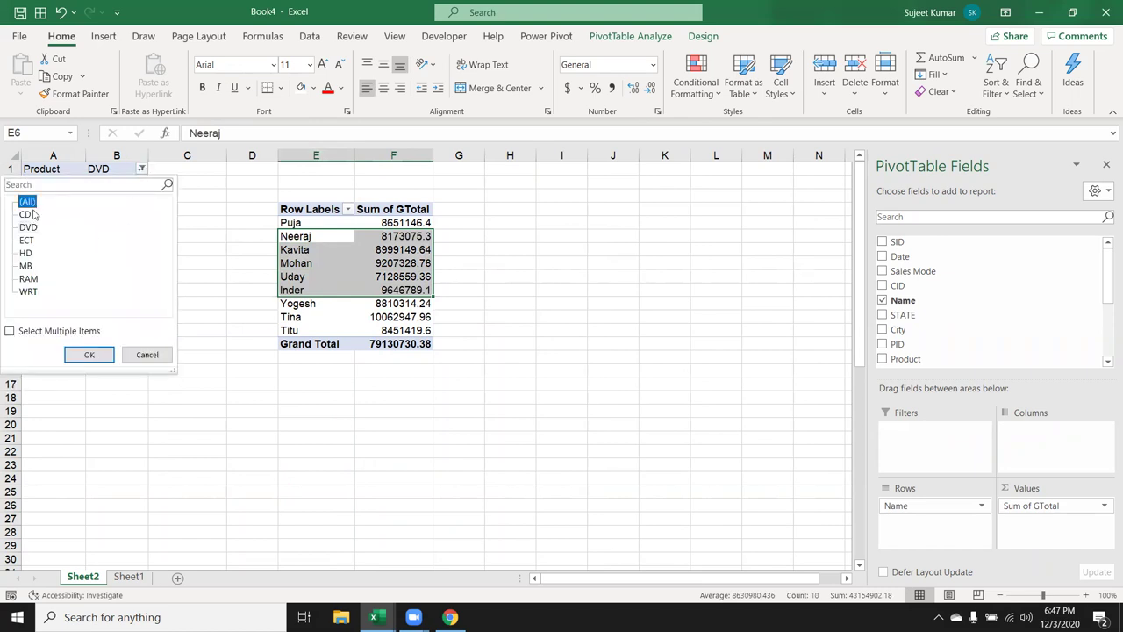
click(89, 354)
drag(117, 274, 304, 265)
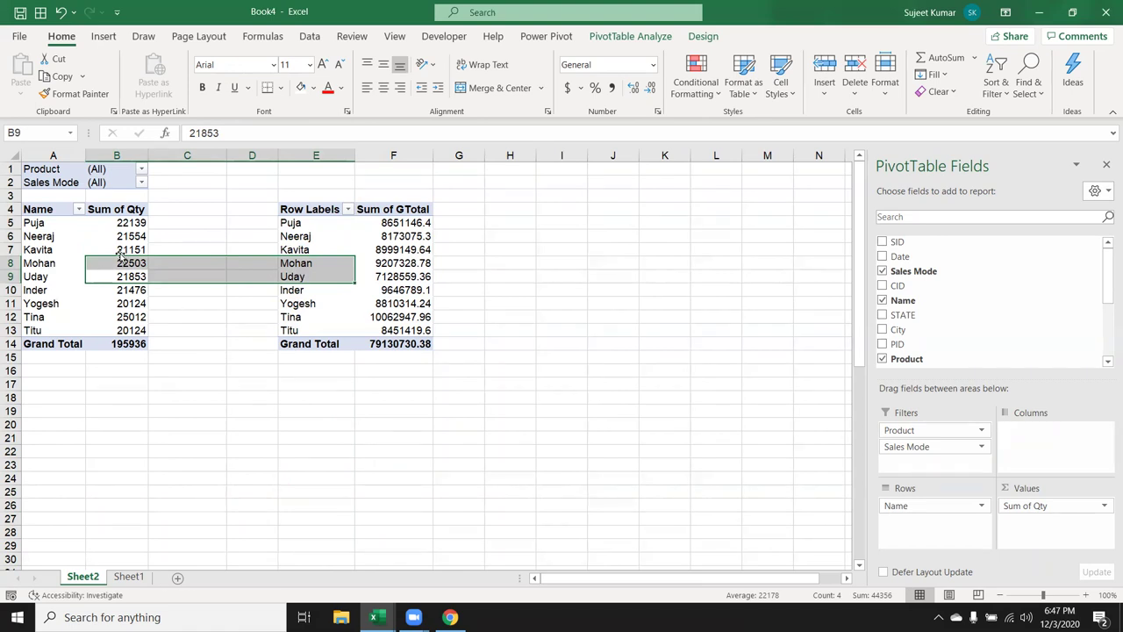
Compare names and quantities across the two pivots with PivotTable Analyze shown
click(123, 249)
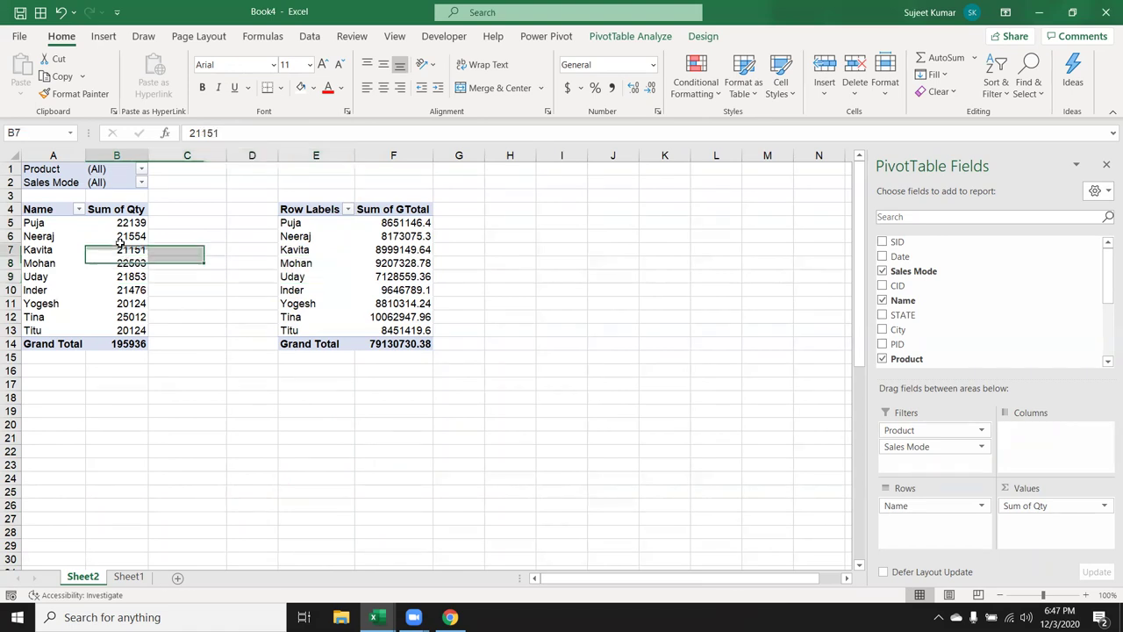
click(306, 263)
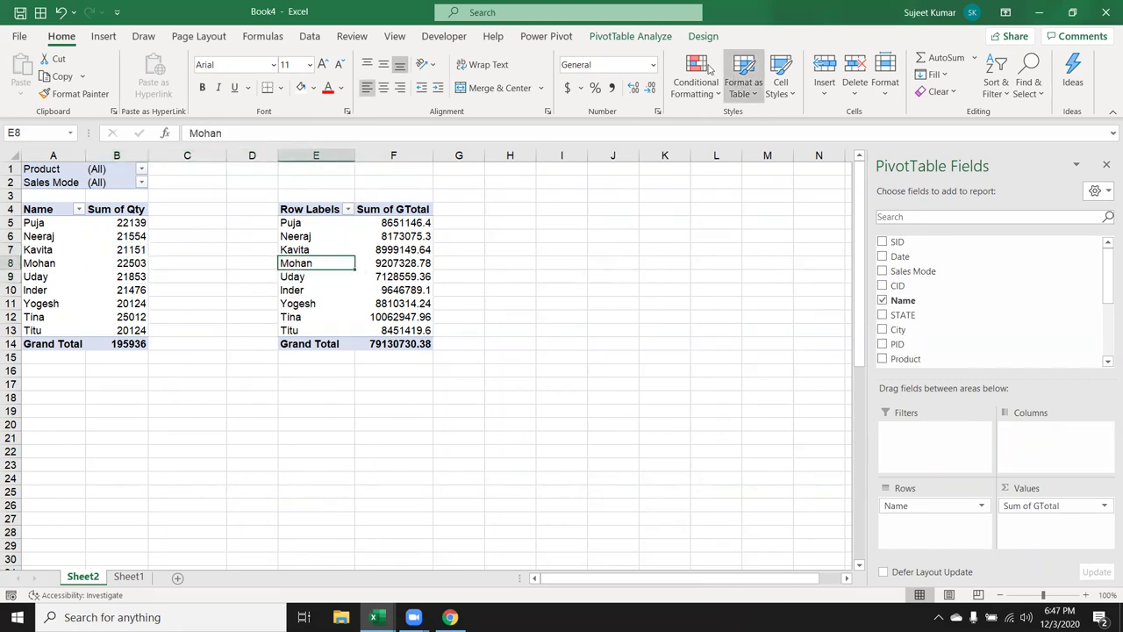
click(640, 39)
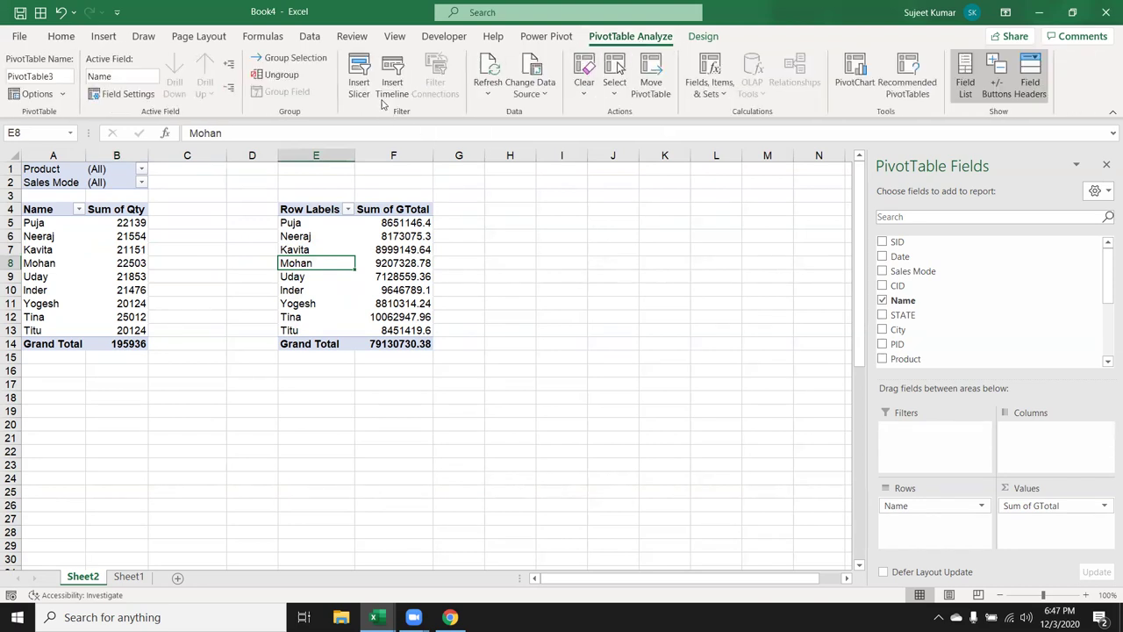
click(77, 249)
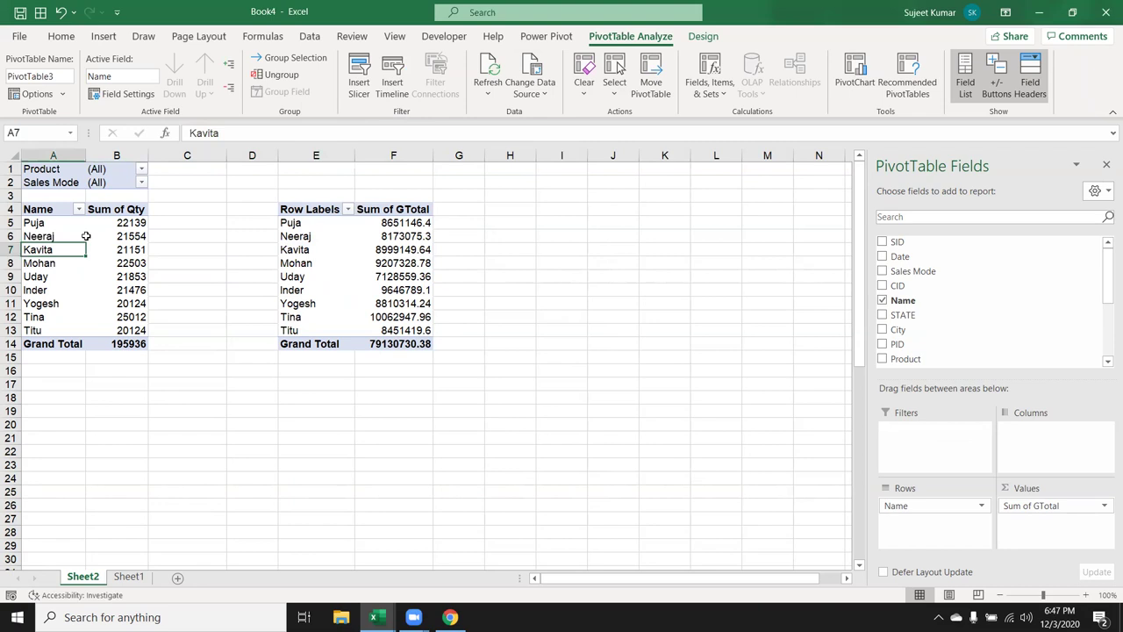
click(118, 175)
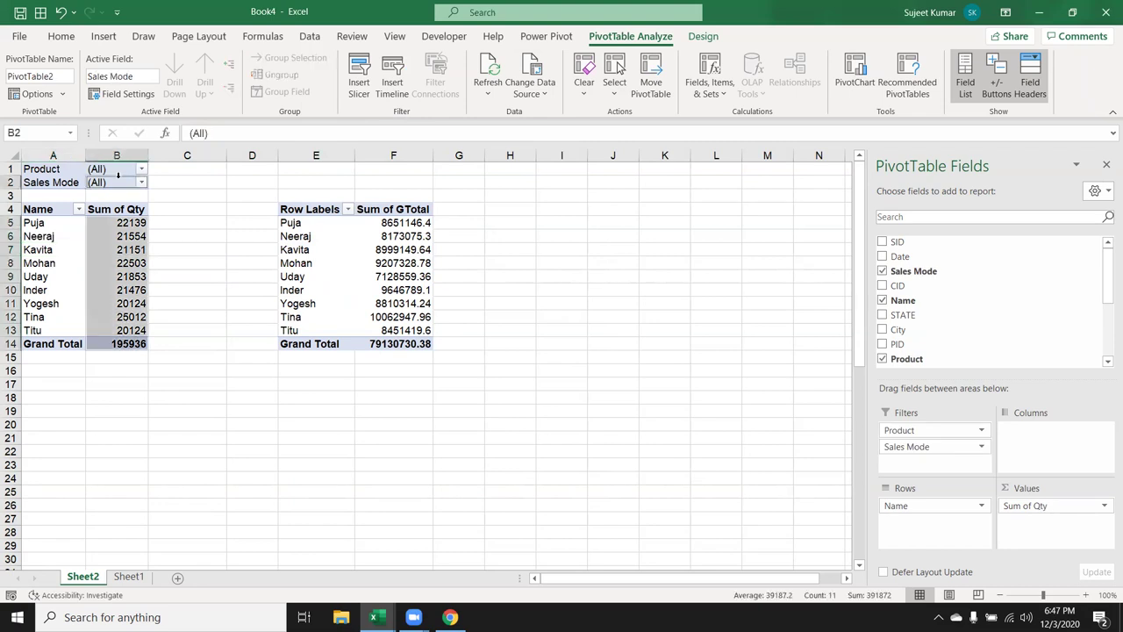
Remove the Product and Sales Mode report filters from the Name pivot
click(122, 272)
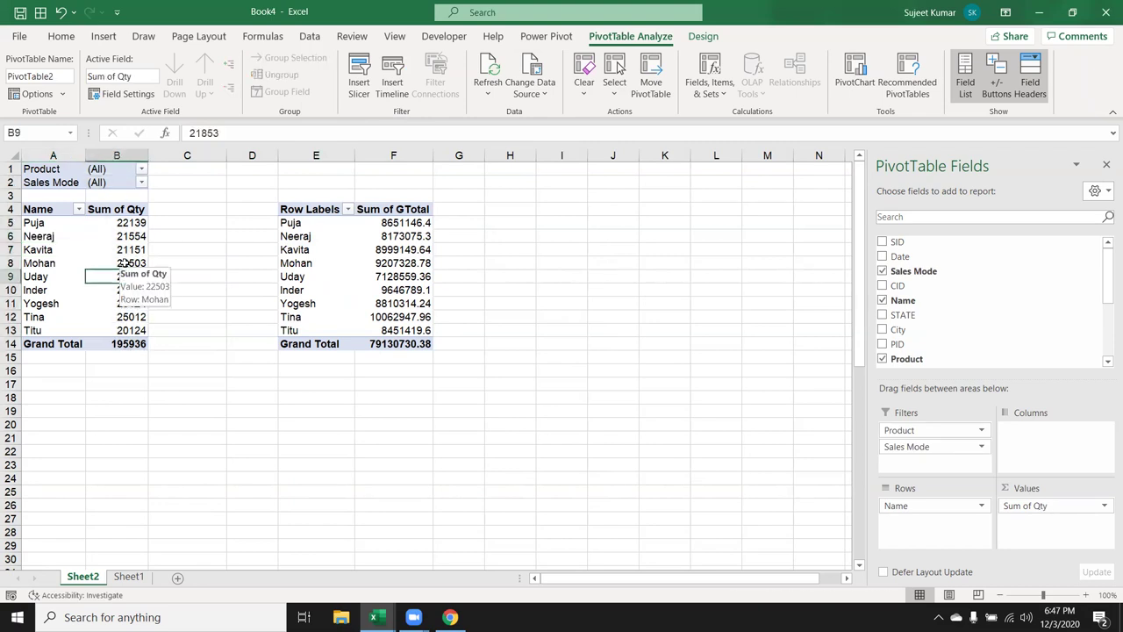
drag(912, 429, 963, 297)
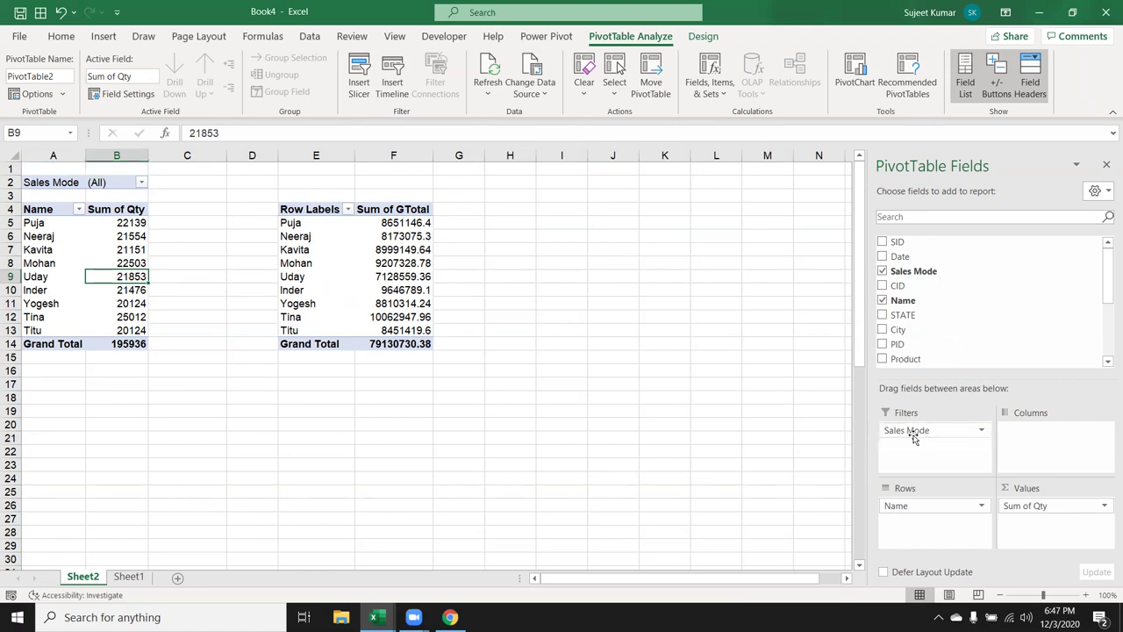
drag(913, 437, 1085, 251)
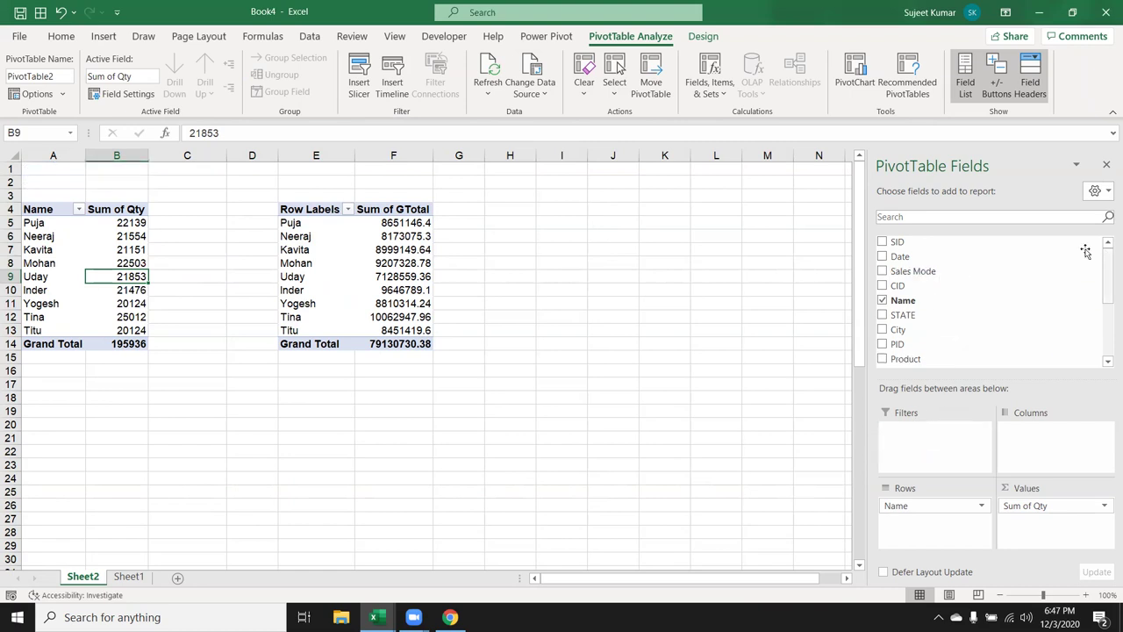
Insert Sales Mode, Site and Product slicers for the pivot table
click(359, 95)
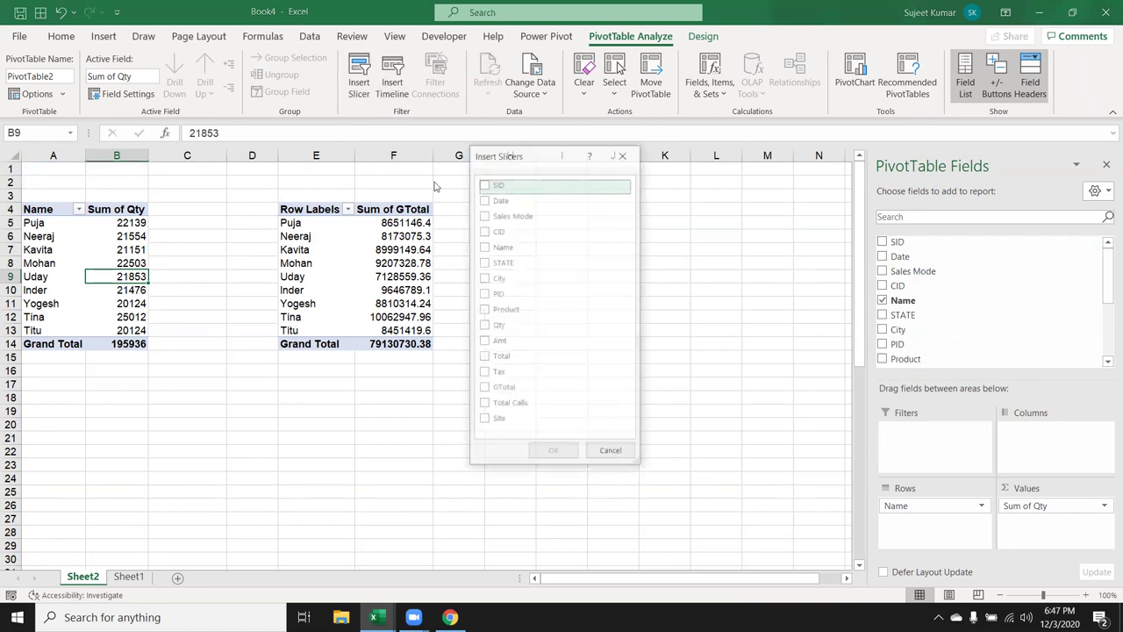
click(483, 215)
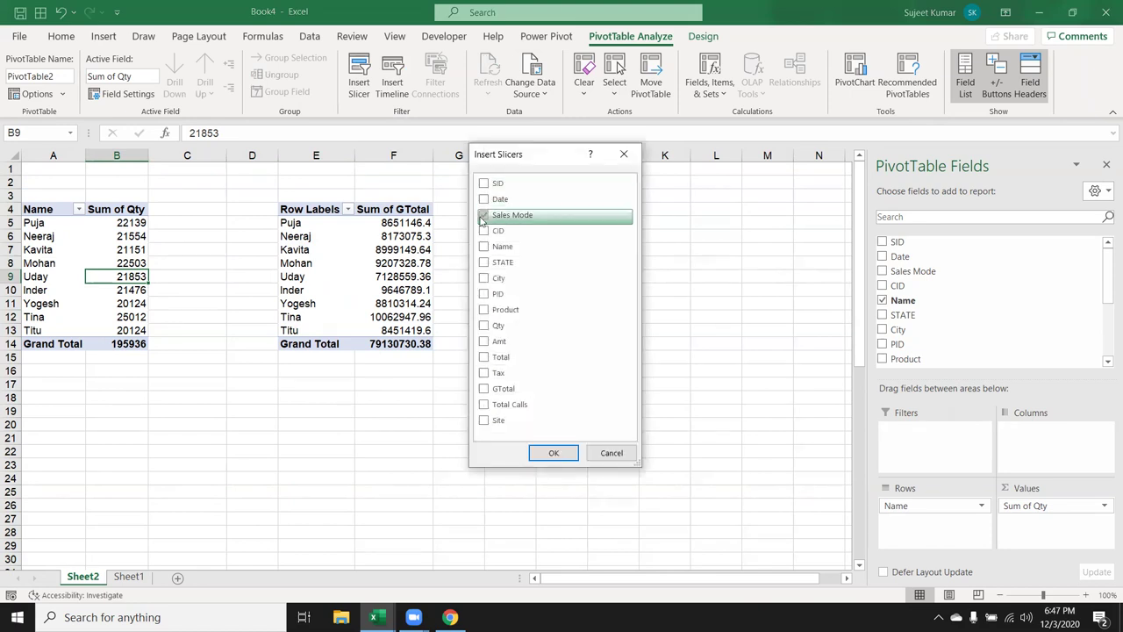
click(487, 422)
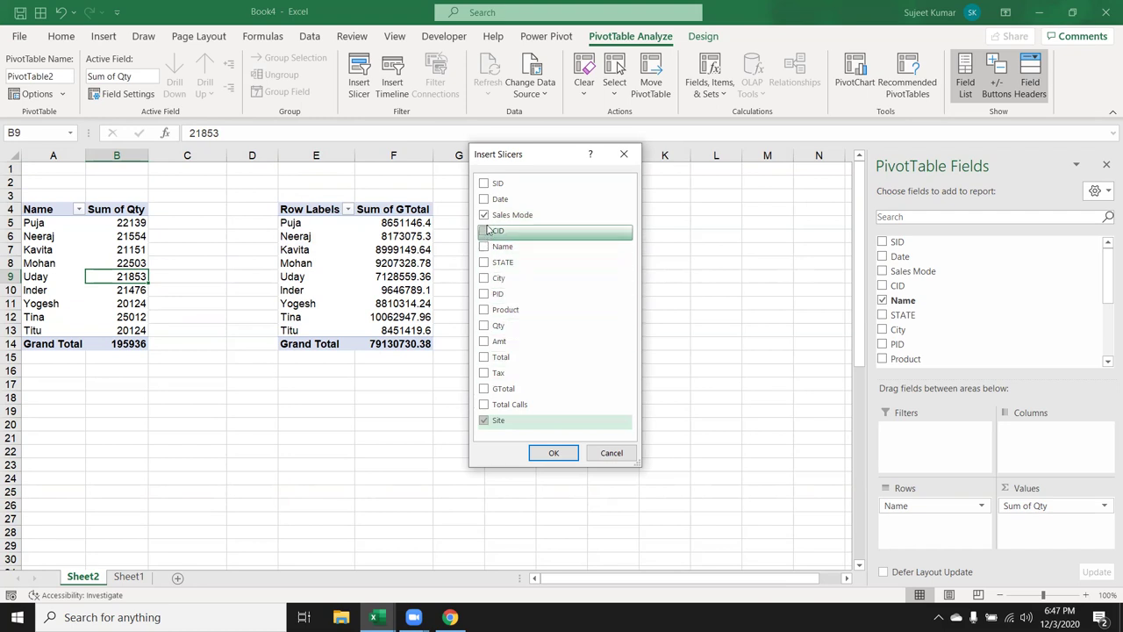
click(481, 314)
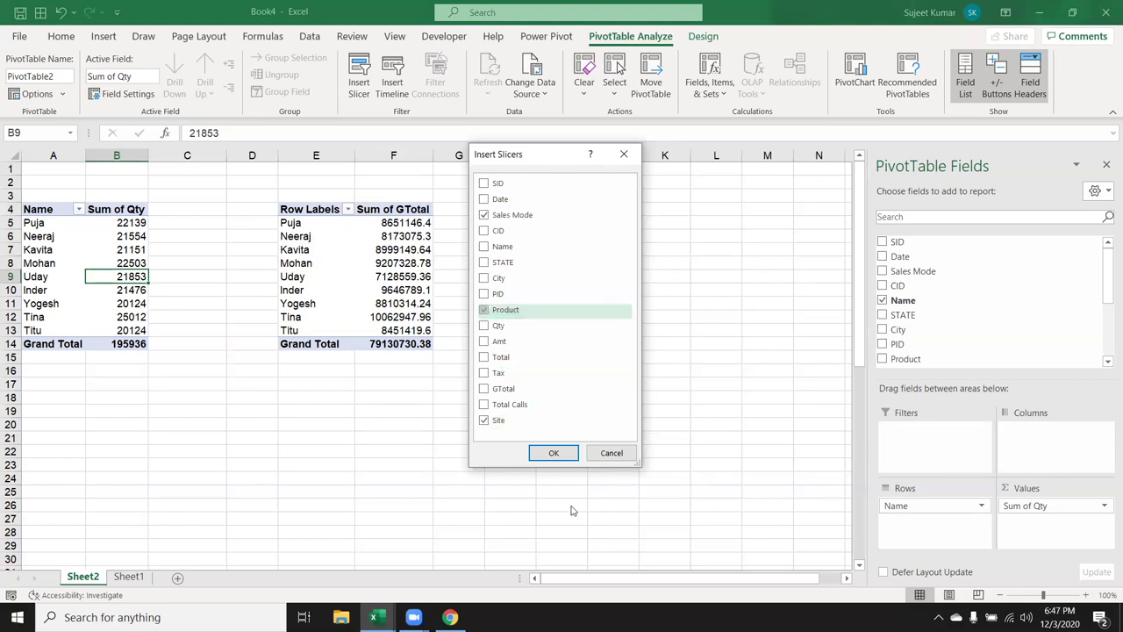
click(553, 453)
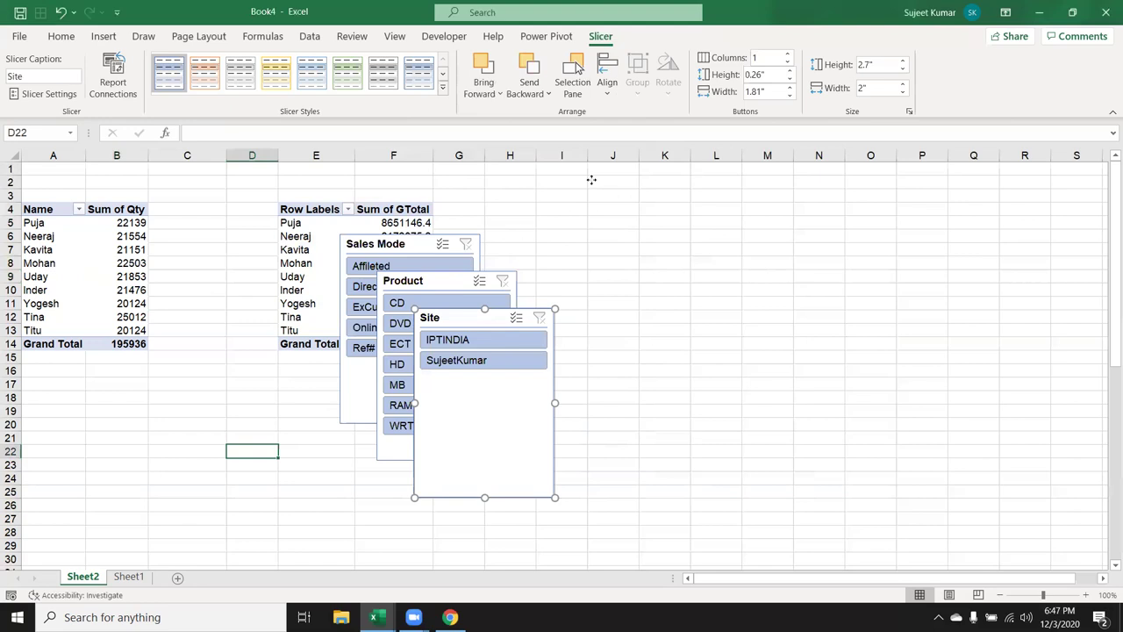
Move the Sales Mode slicer to the top right, shorten it, and stack the Product slicer beneath it
drag(441, 233, 612, 167)
drag(575, 223, 594, 216)
mouse_move(438, 282)
mouse_down()
mouse_move(561, 357)
mouse_move(740, 386)
mouse_up()
drag(603, 350, 603, 294)
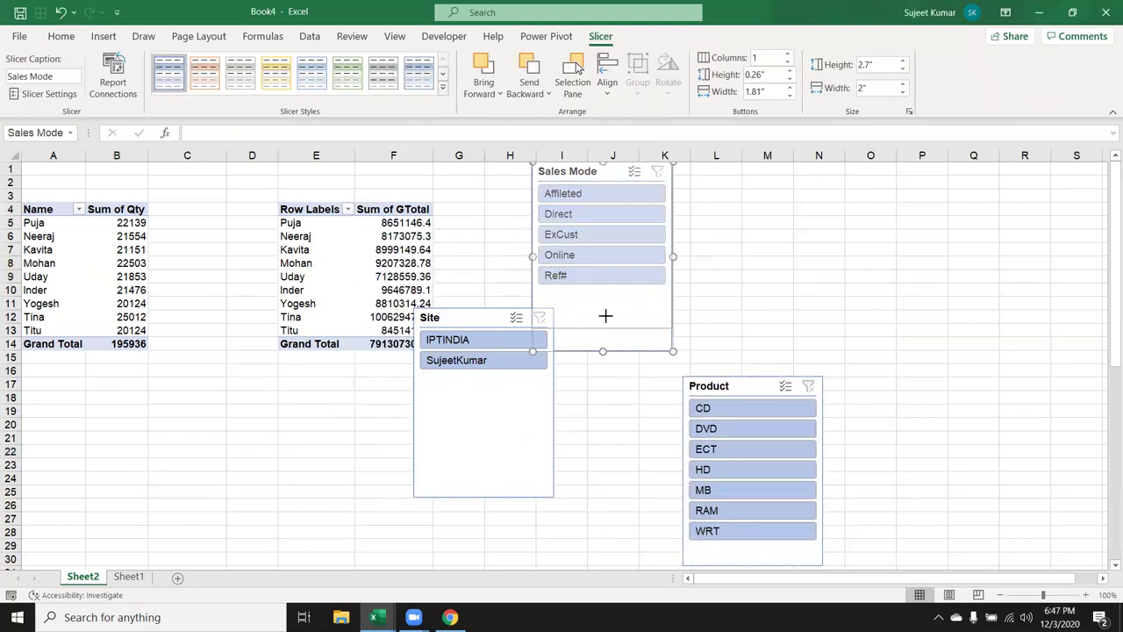
drag(717, 385, 571, 304)
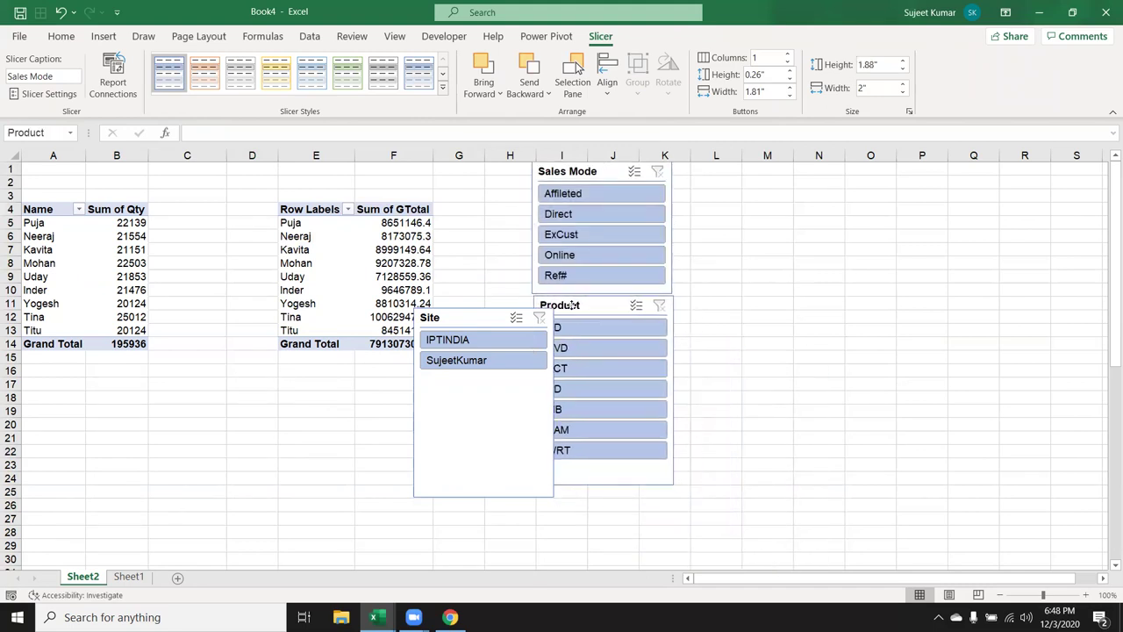
Place the Site slicer beside them and shorten it to 0.94" height
drag(463, 317, 727, 177)
click(732, 275)
drag(744, 353, 743, 238)
click(728, 284)
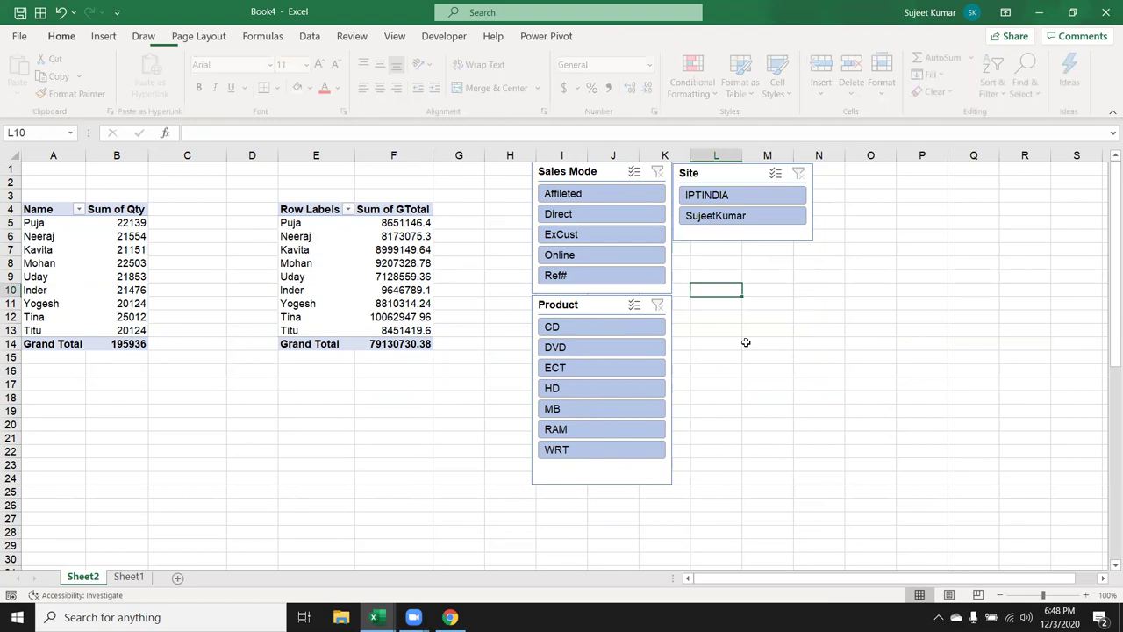
click(716, 196)
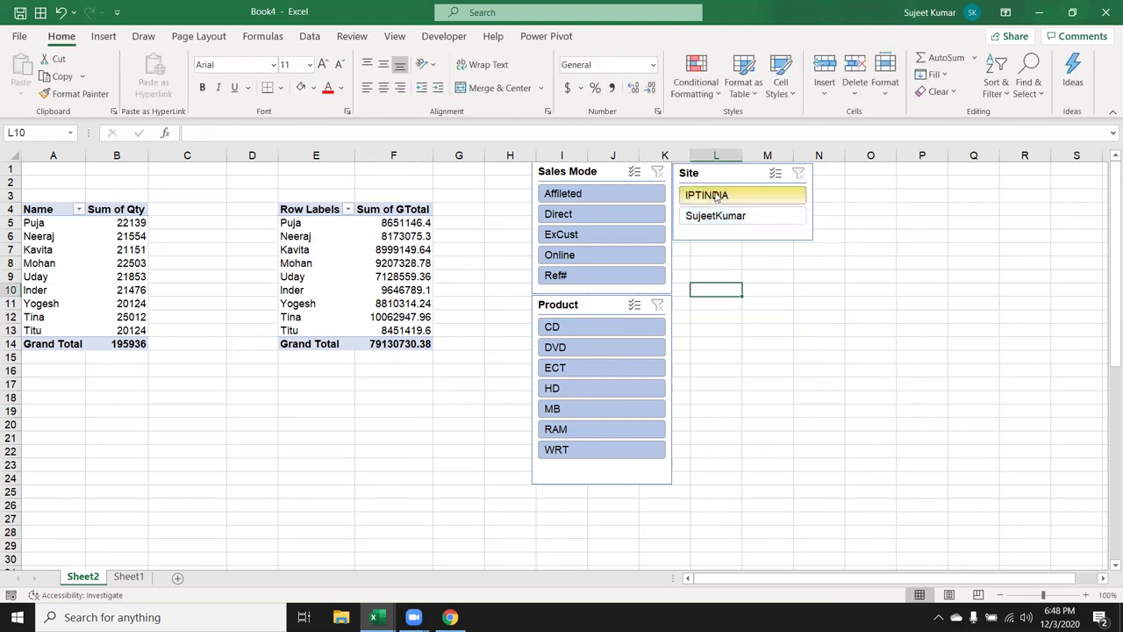
click(128, 249)
click(334, 280)
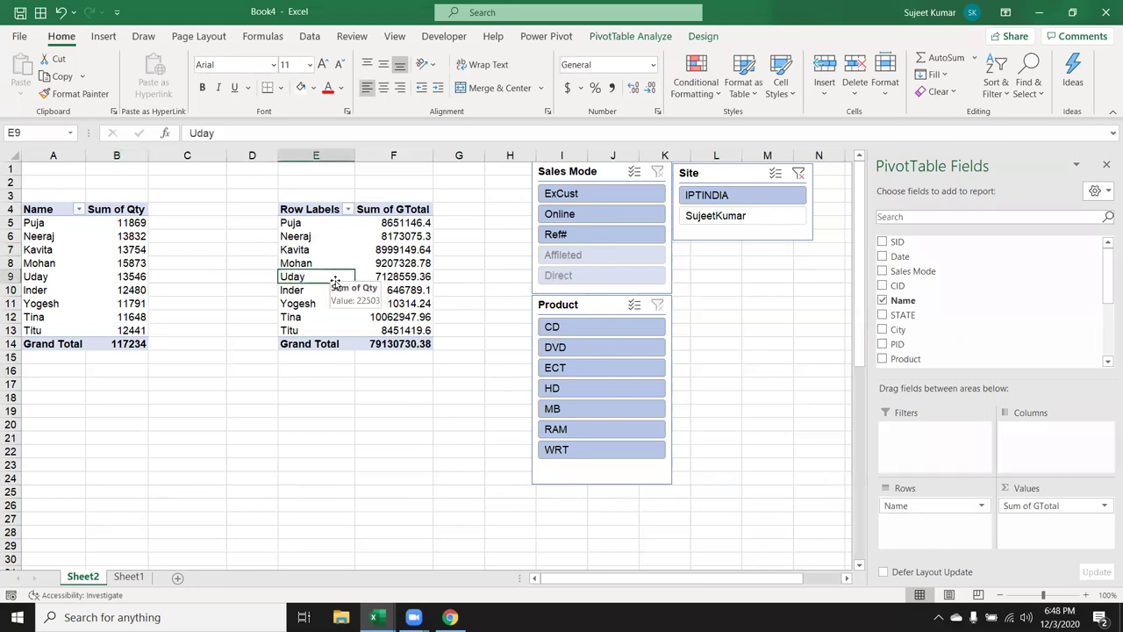
click(801, 174)
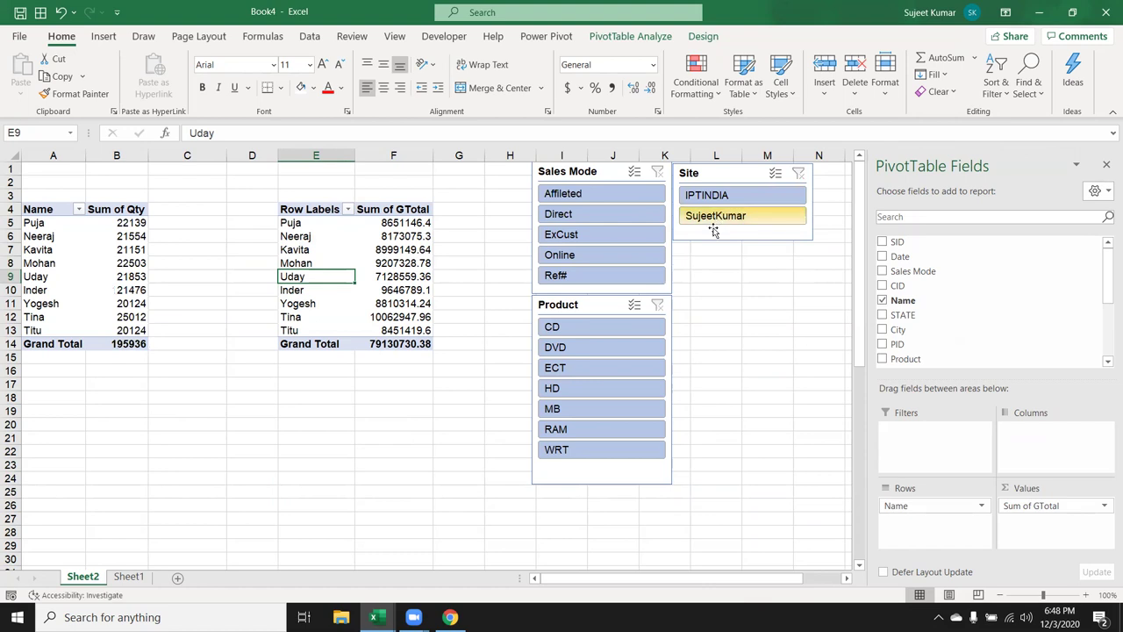
click(87, 252)
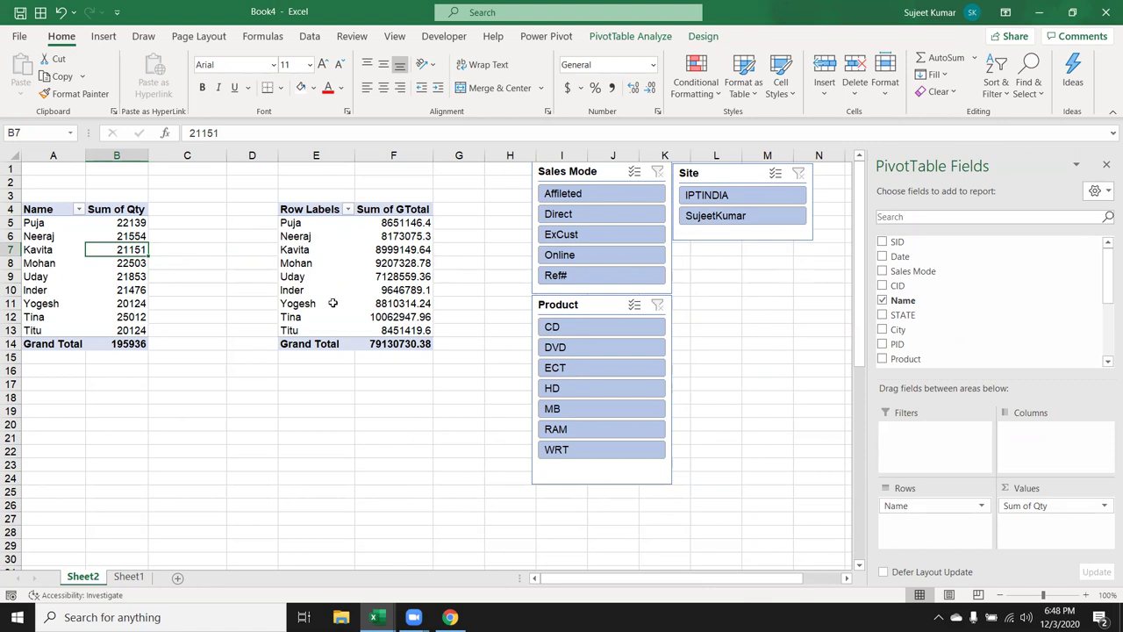
click(402, 291)
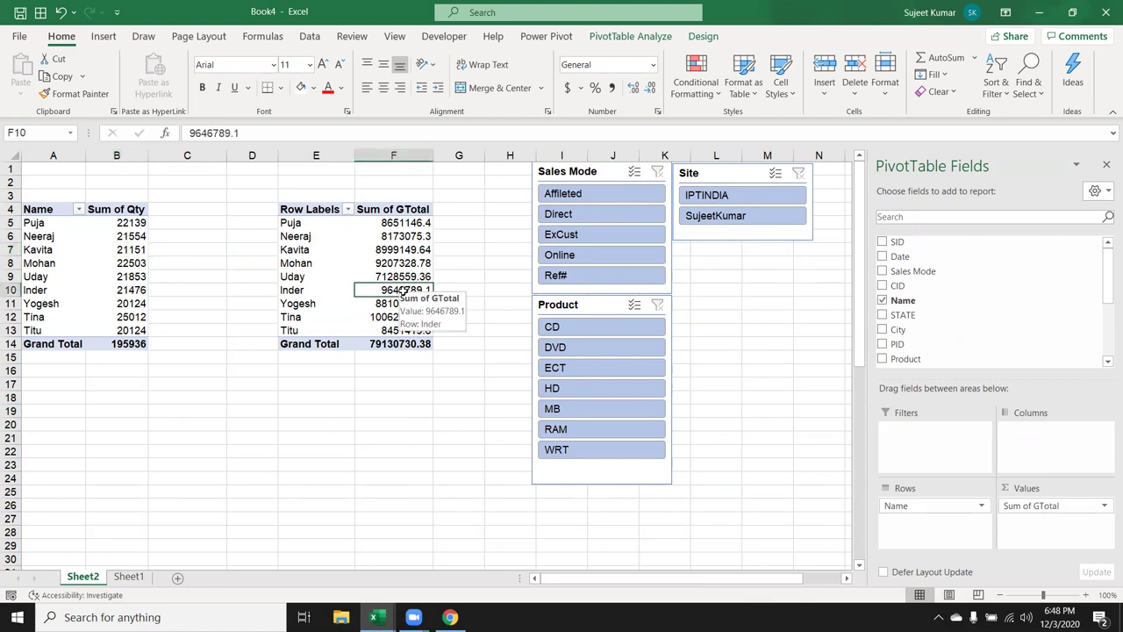
click(603, 39)
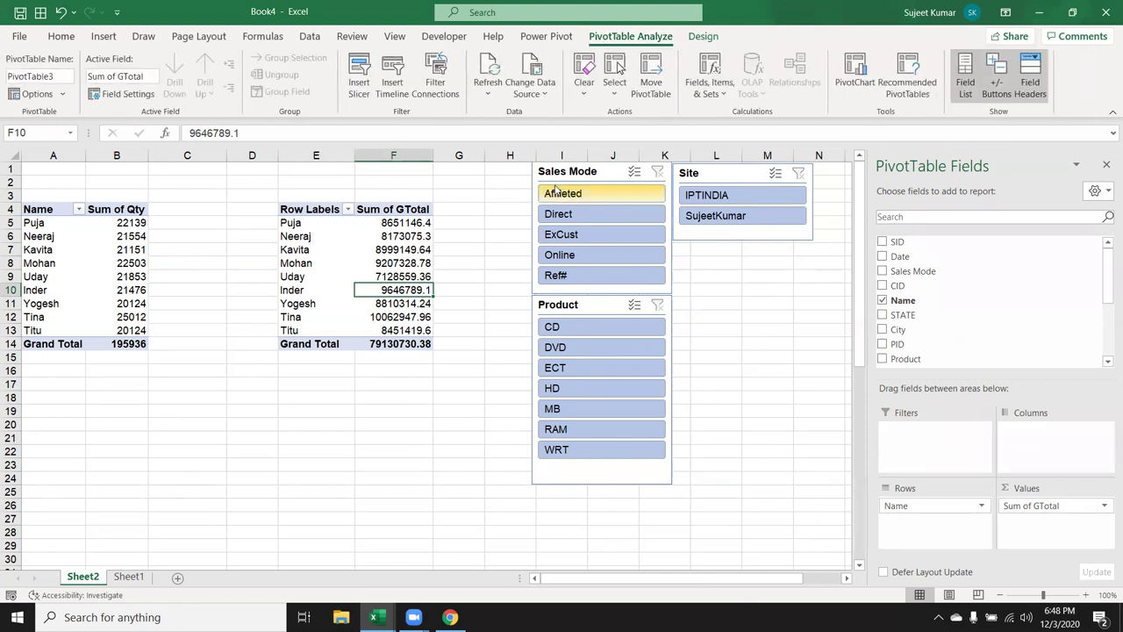
Connect the GTotal pivot (PivotTable3) to the Product, Sales Mode and Site slicers
click(436, 94)
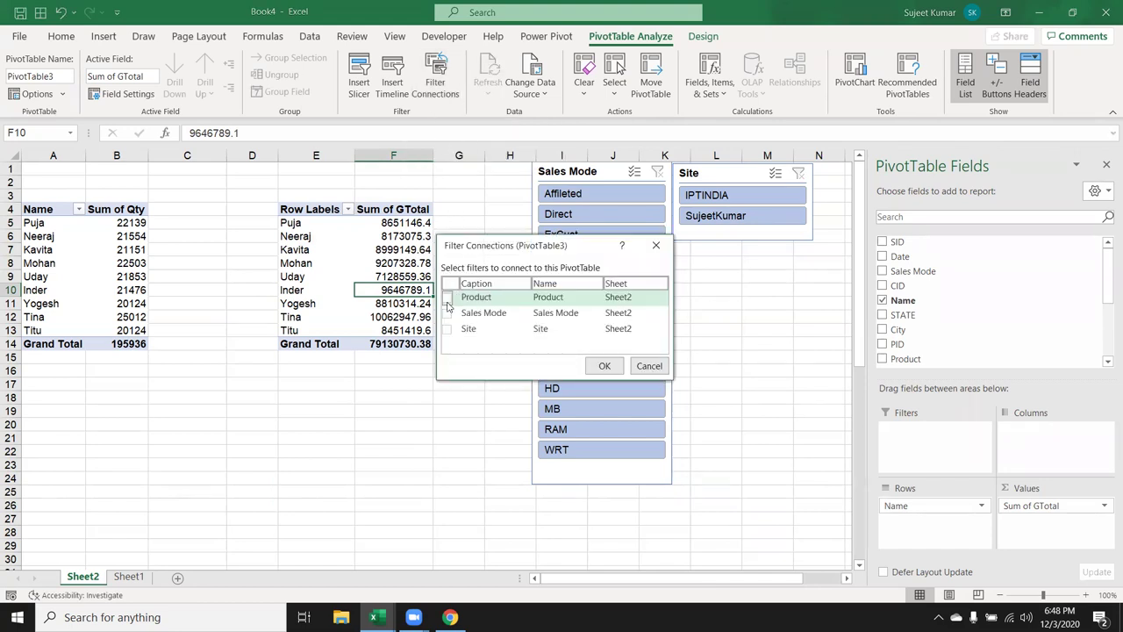
click(447, 297)
click(446, 313)
click(447, 329)
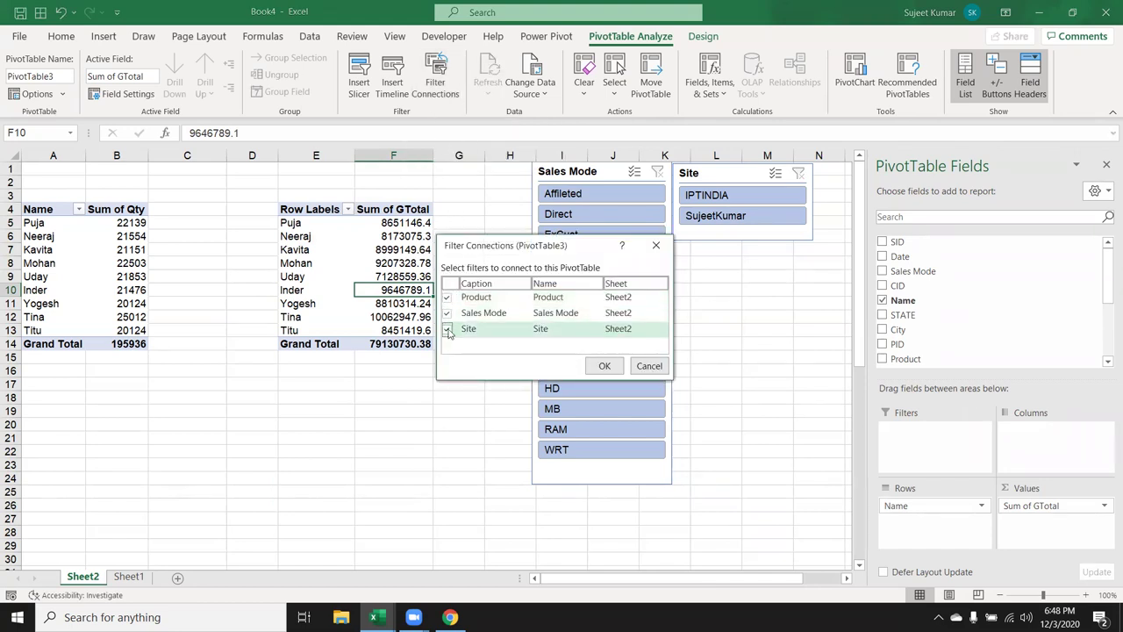
click(610, 369)
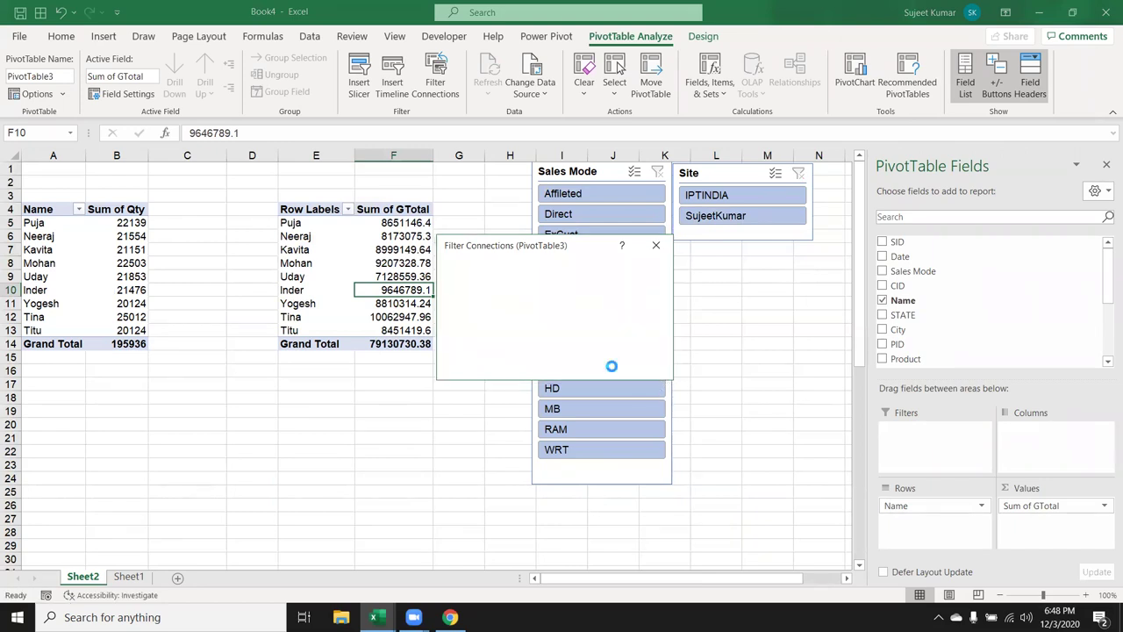
click(765, 334)
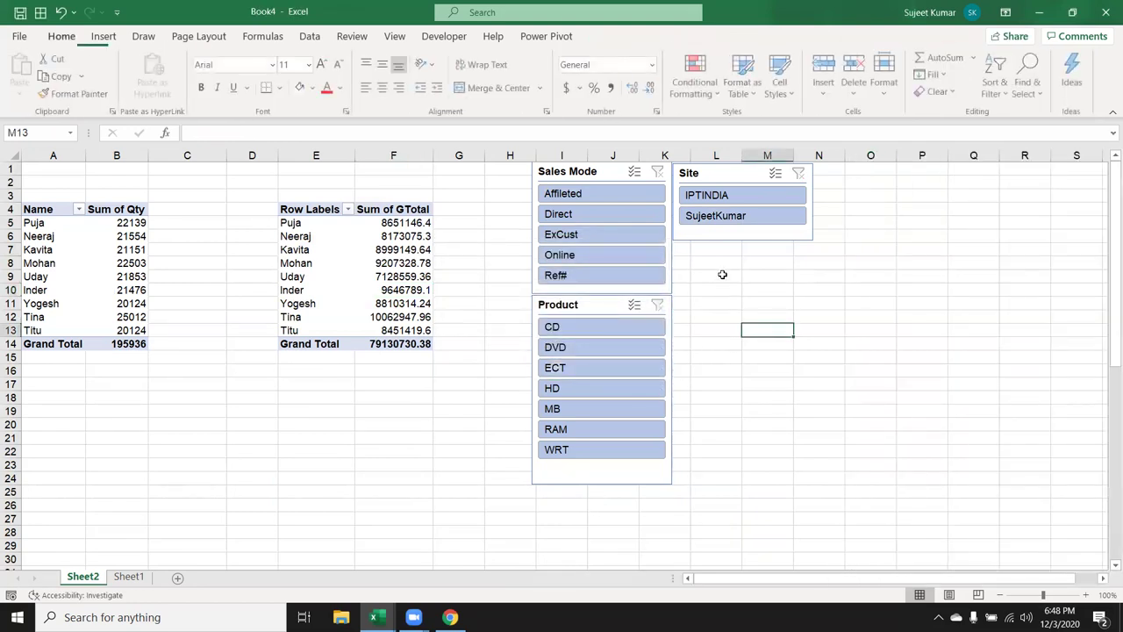
Test the slicers by filtering to sites IPTINDIA and SujeetKumar, Online sales, and products DVD and ECT
click(722, 197)
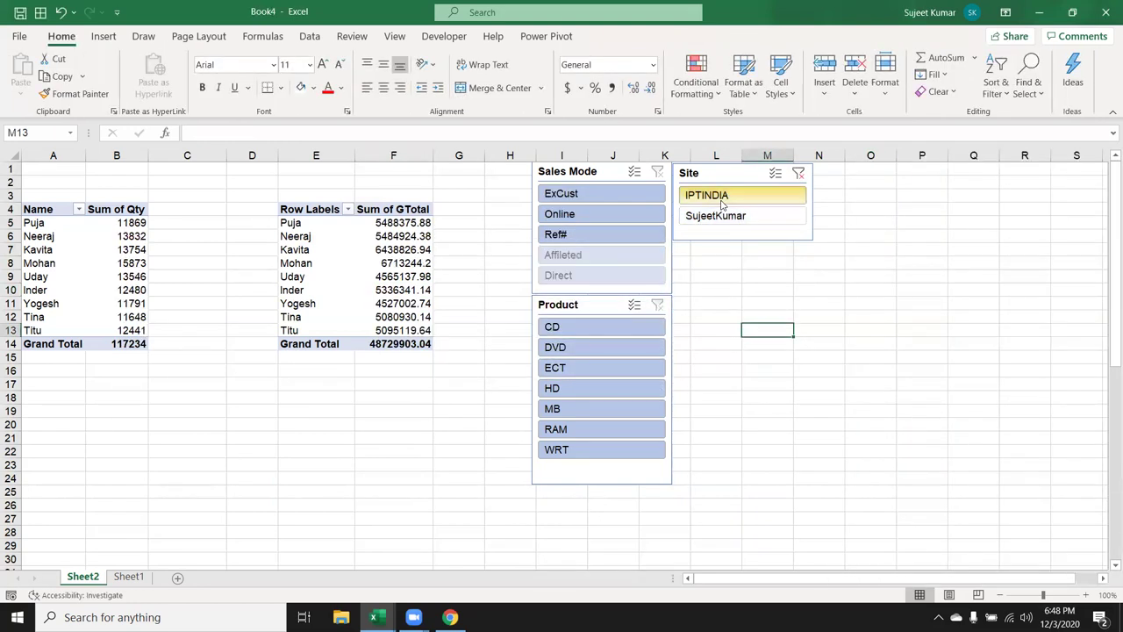
click(602, 349)
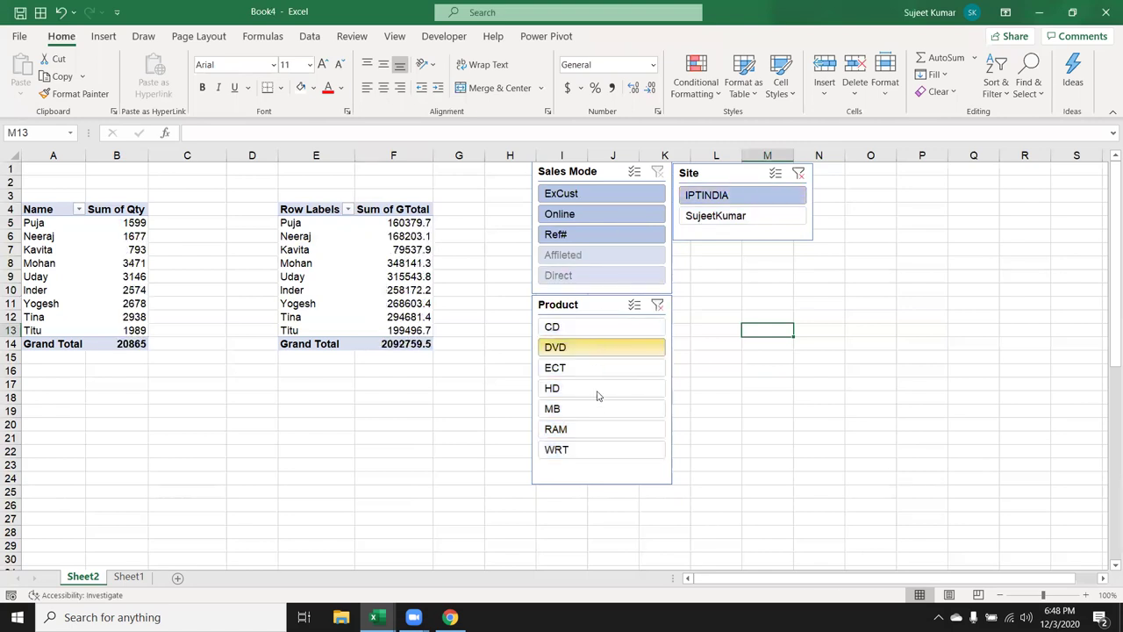
click(765, 216)
click(766, 200)
click(559, 219)
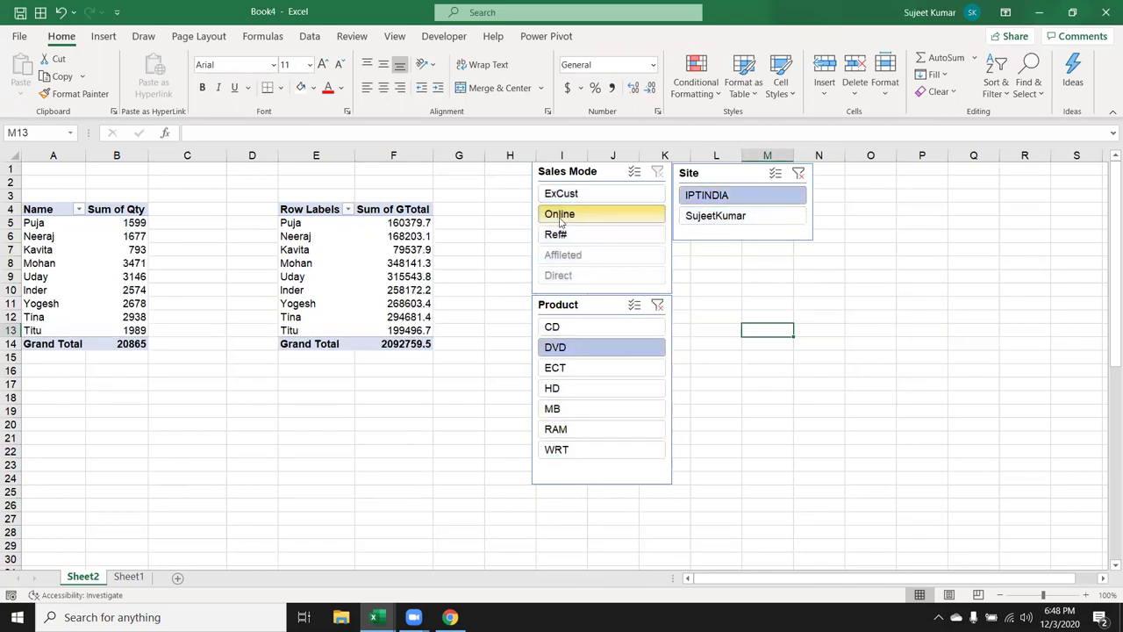
click(565, 373)
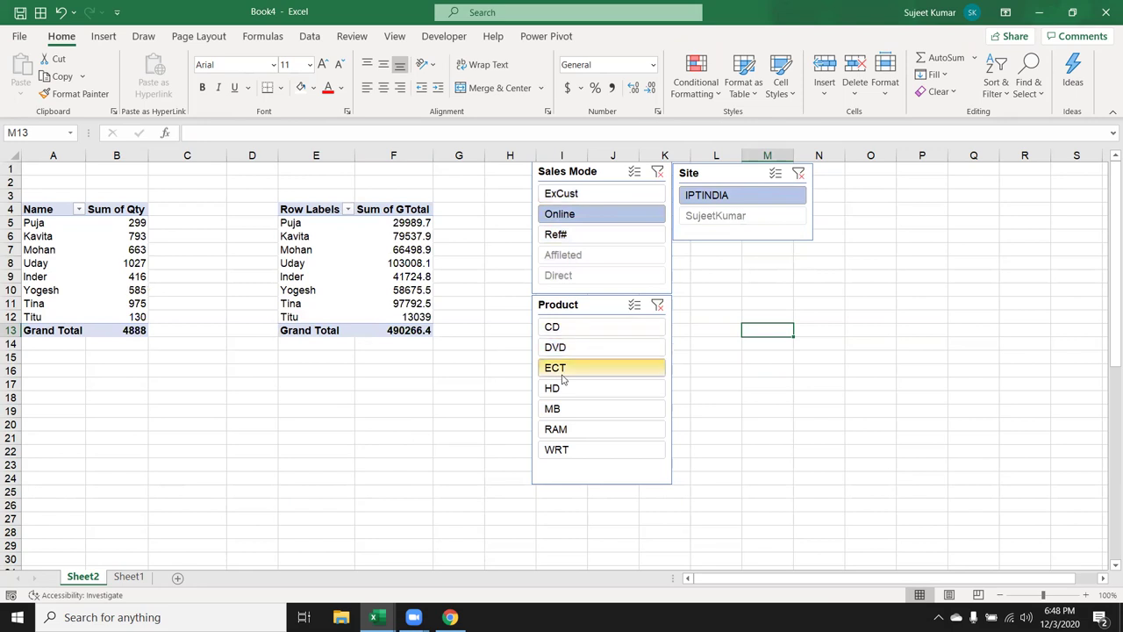
Clear the Site, Sales Mode and Product slicer filters and switch to Sheet1's raw data
click(799, 173)
click(657, 173)
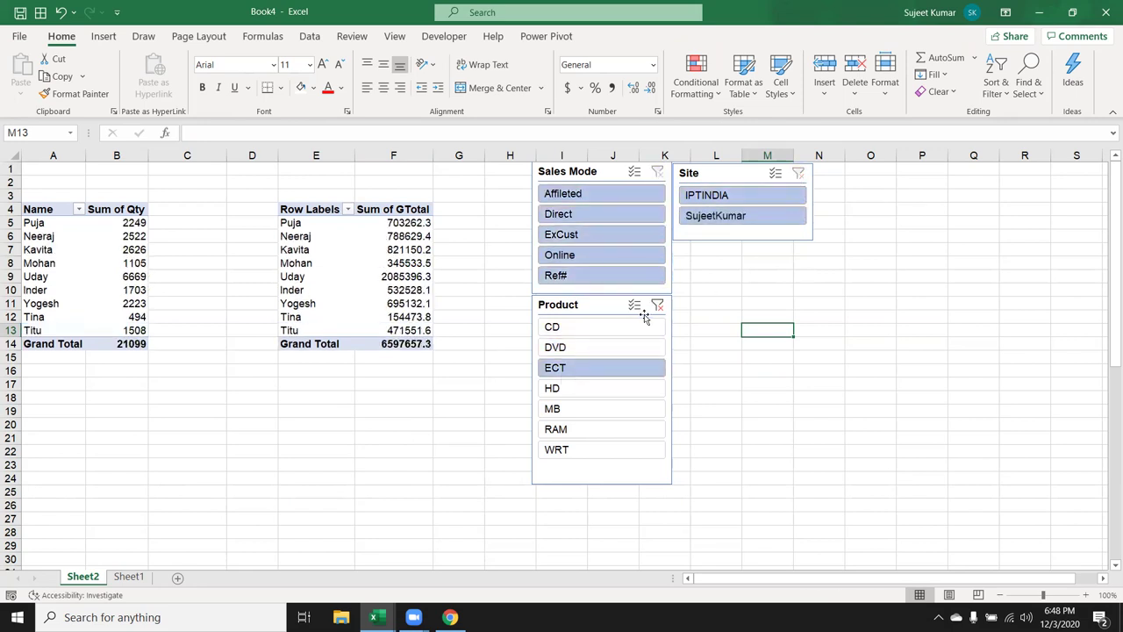
click(658, 304)
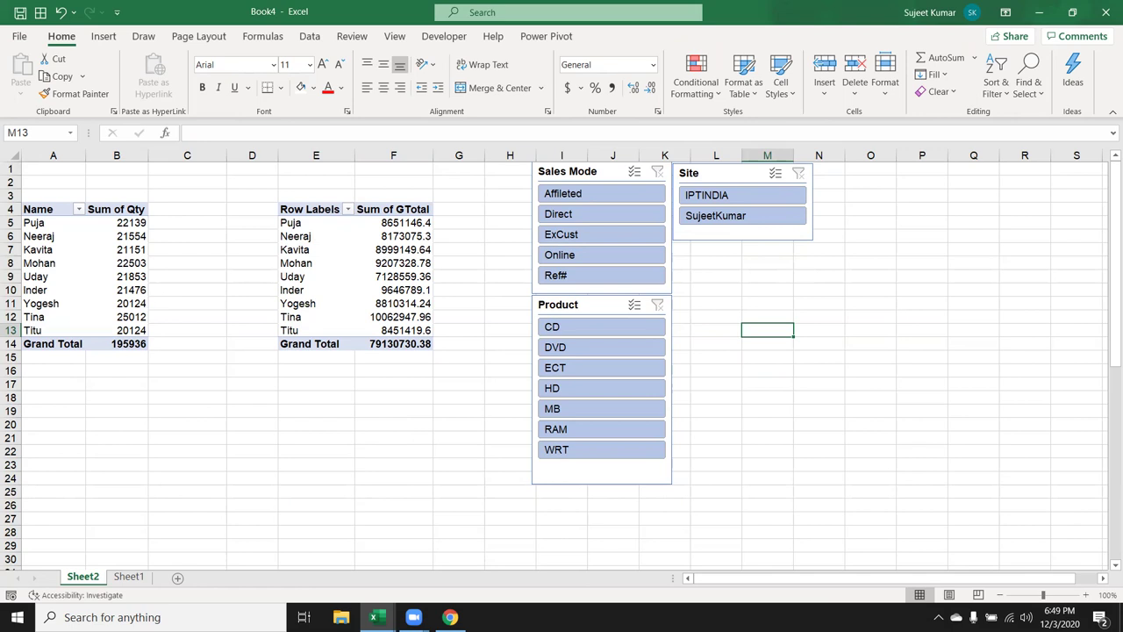
click(128, 577)
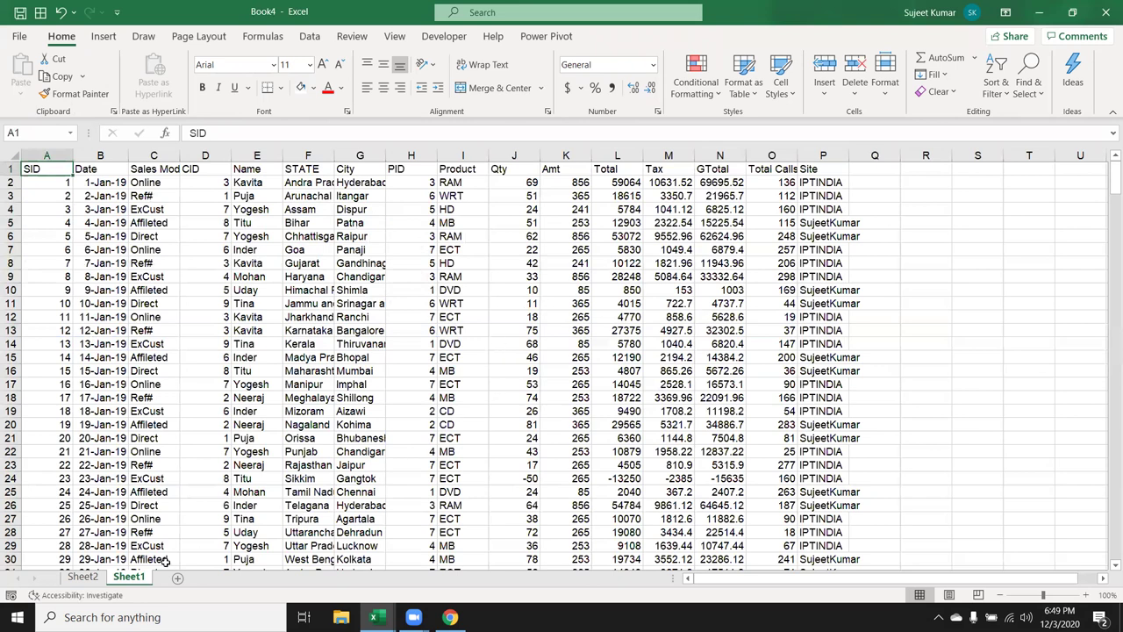
Insert a new pivot table from the sales data at cell A21 on Sheet2
key(alt+n)
key(v)
click(82, 577)
click(52, 437)
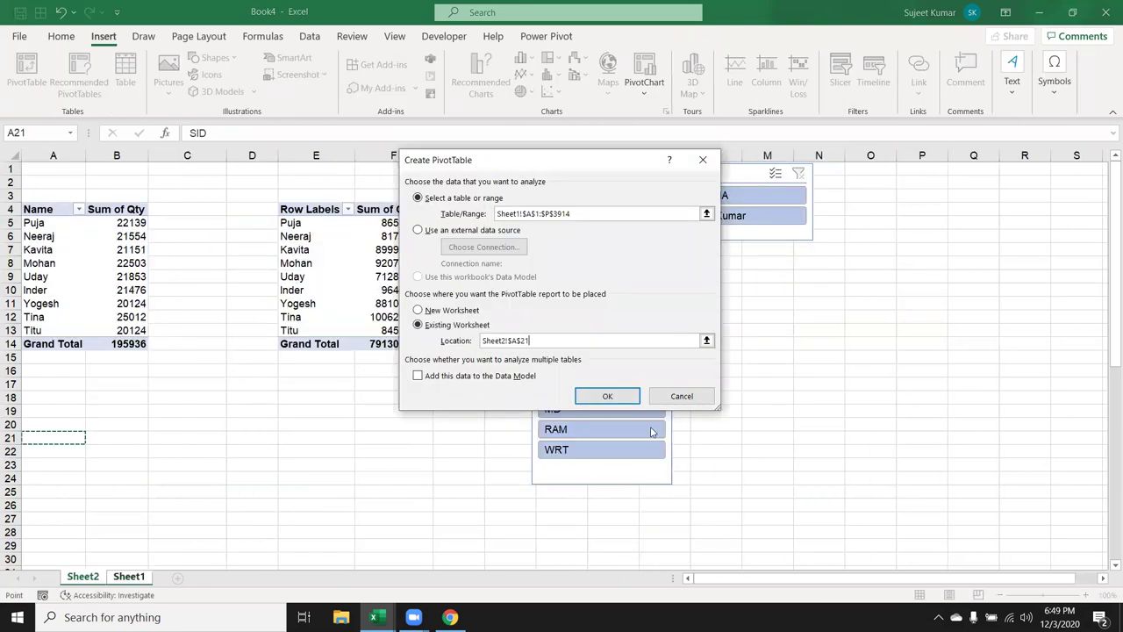
click(617, 396)
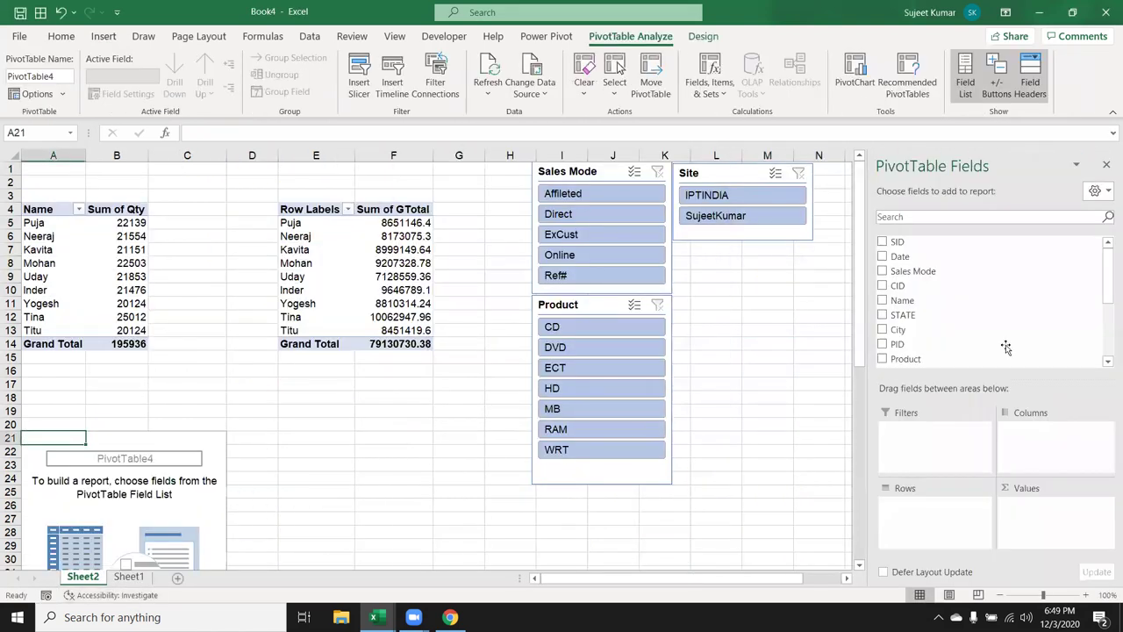
Put Date in Rows grouped by month and sum Tax, totalling 12070789.38
scroll(1005, 348, down, 2)
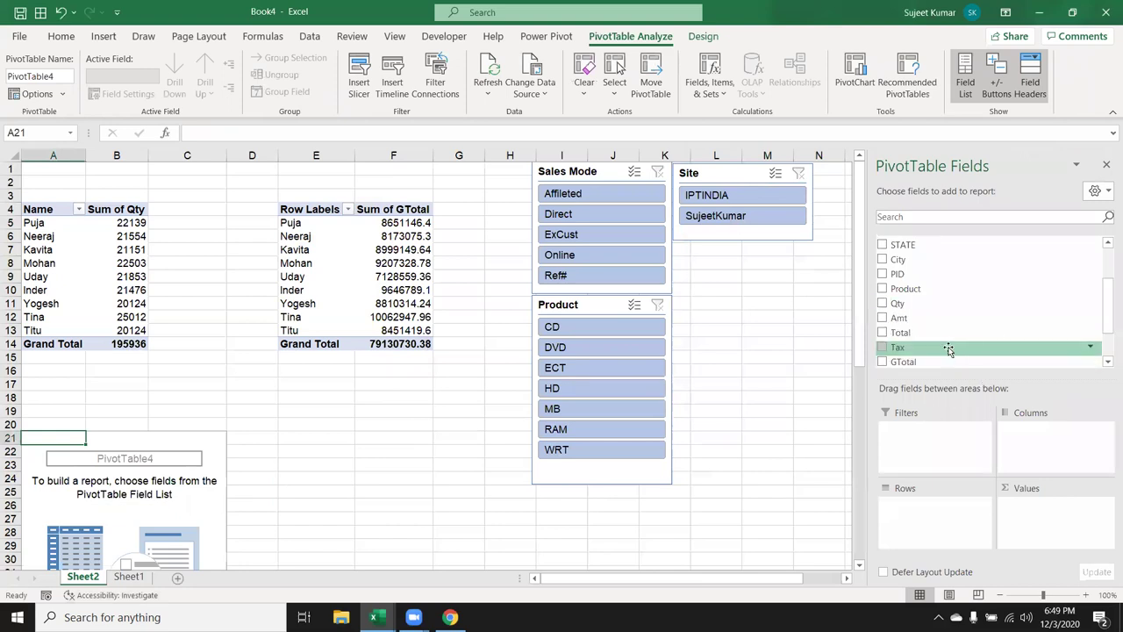
scroll(946, 298, up, 2)
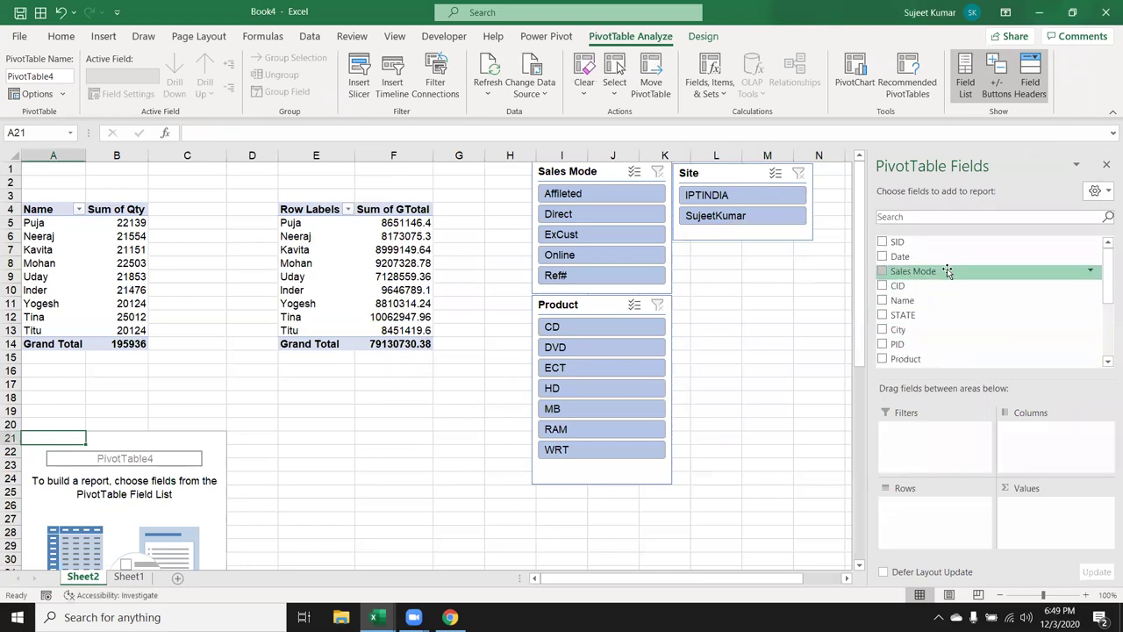
mouse_move(900, 256)
mouse_down()
mouse_move(1005, 509)
mouse_move(935, 513)
mouse_up()
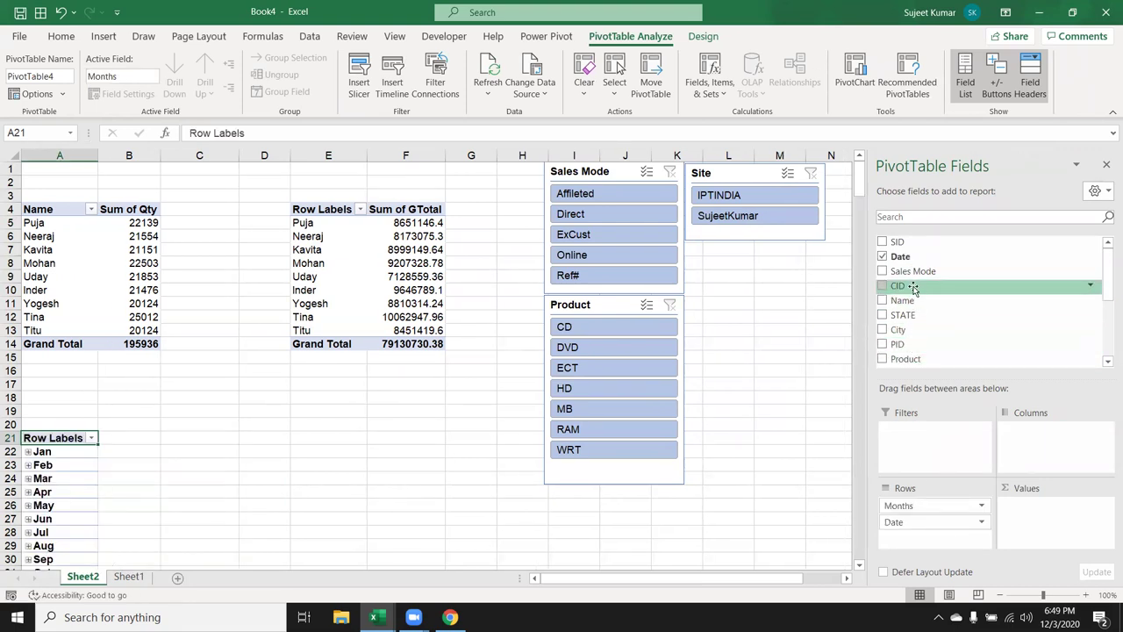
scroll(919, 349, down, 2)
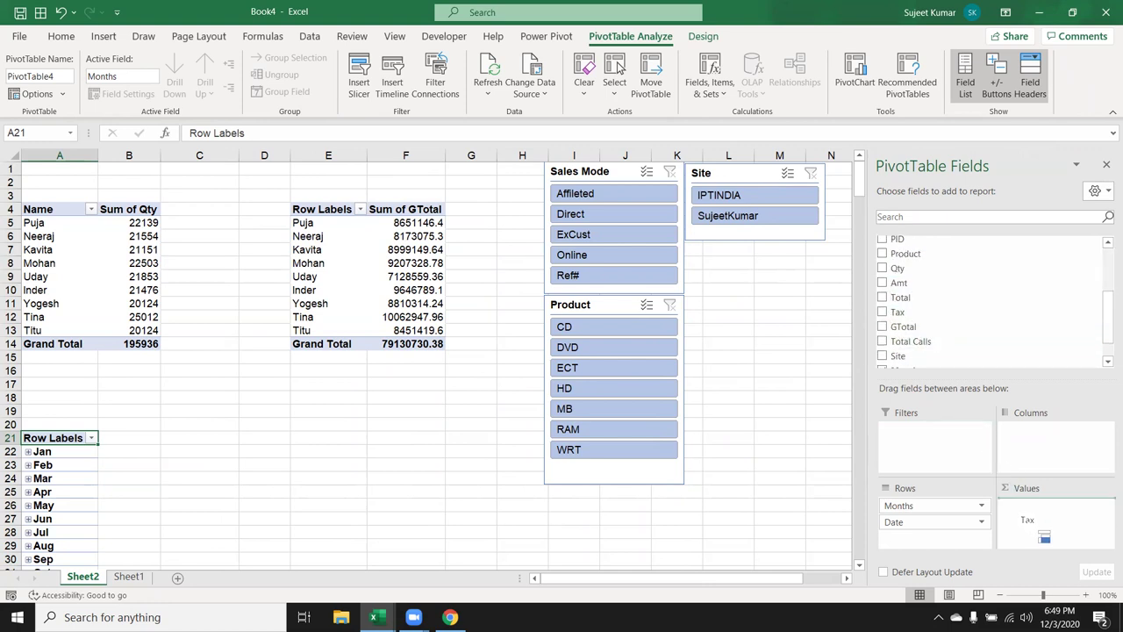
drag(904, 312, 1044, 537)
click(117, 490)
scroll(128, 491, down, 2)
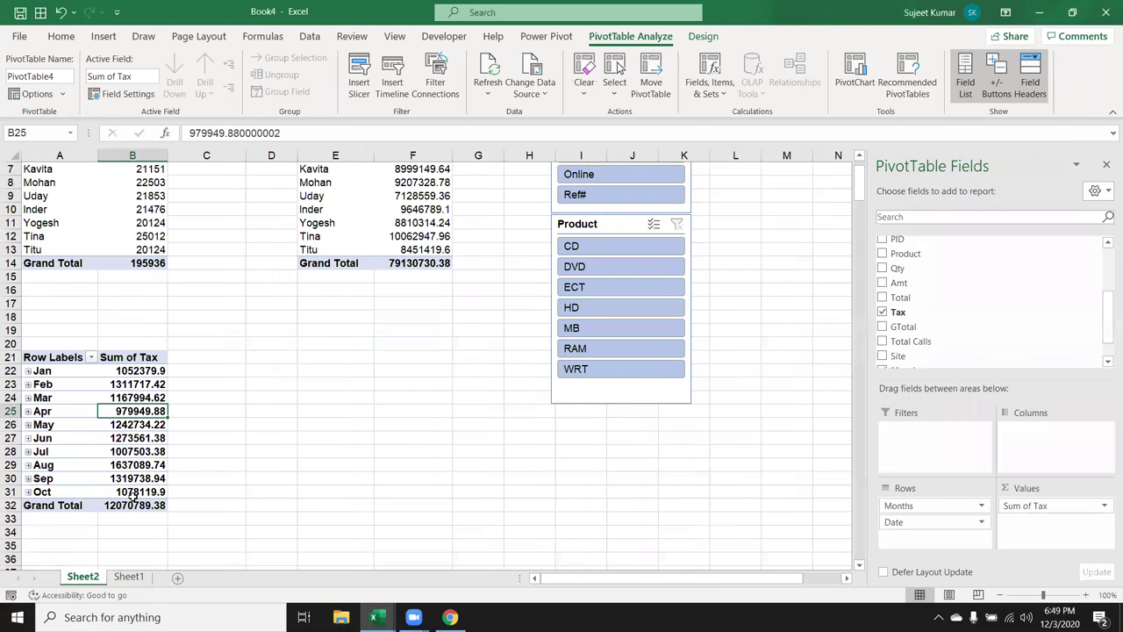
scroll(132, 494, up, 1)
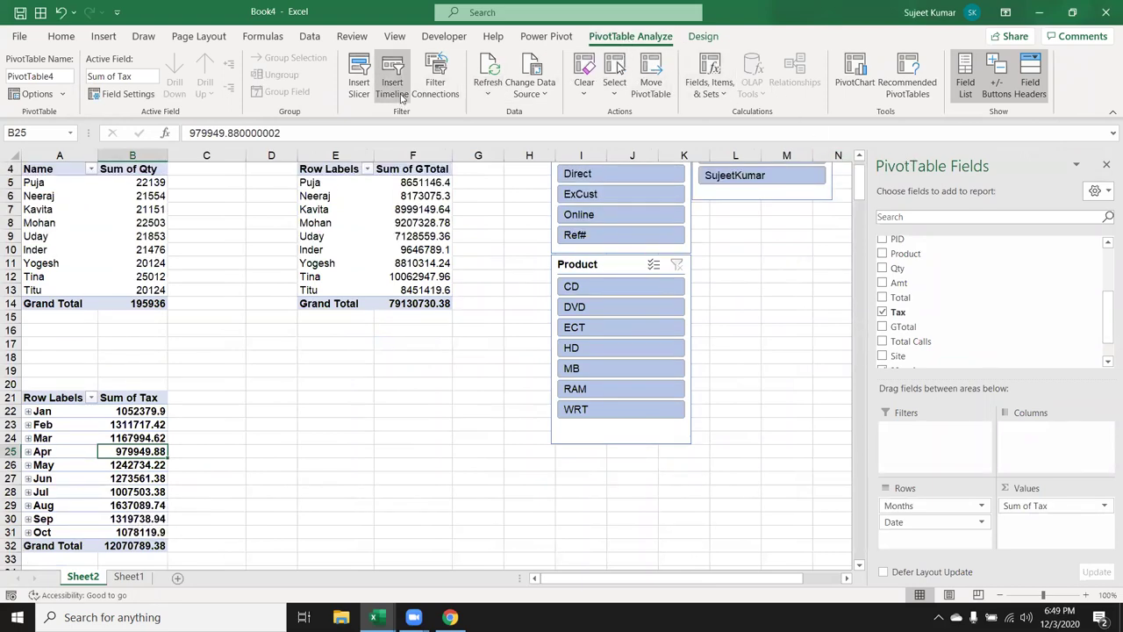
Connect PivotTable4 to the Product, Sales Mode and Site slicers
click(435, 88)
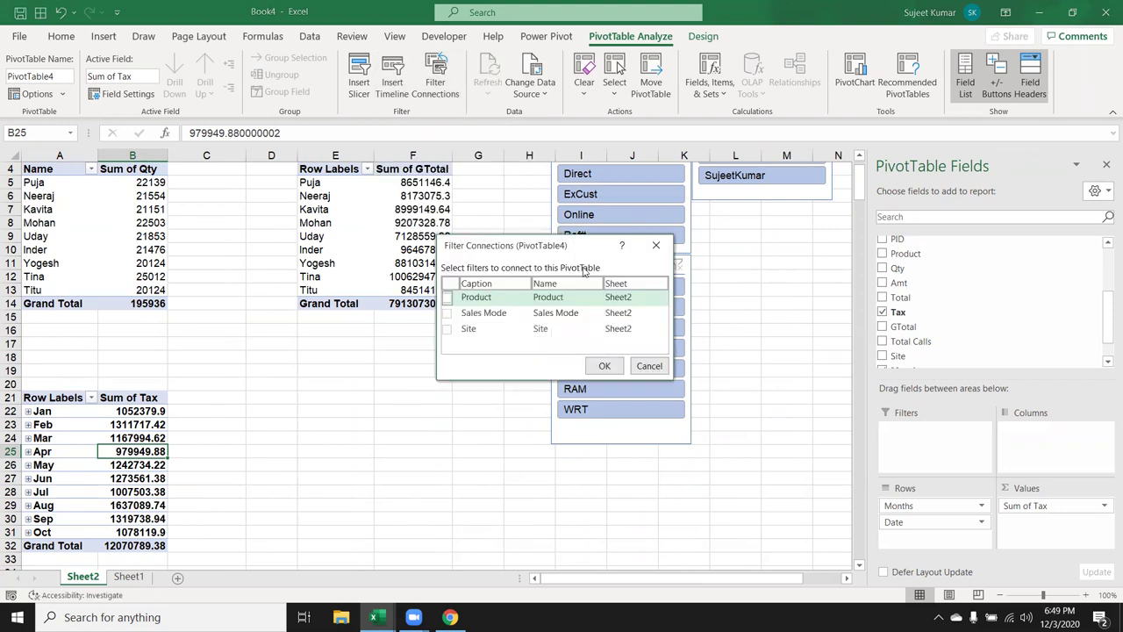
click(446, 297)
click(446, 313)
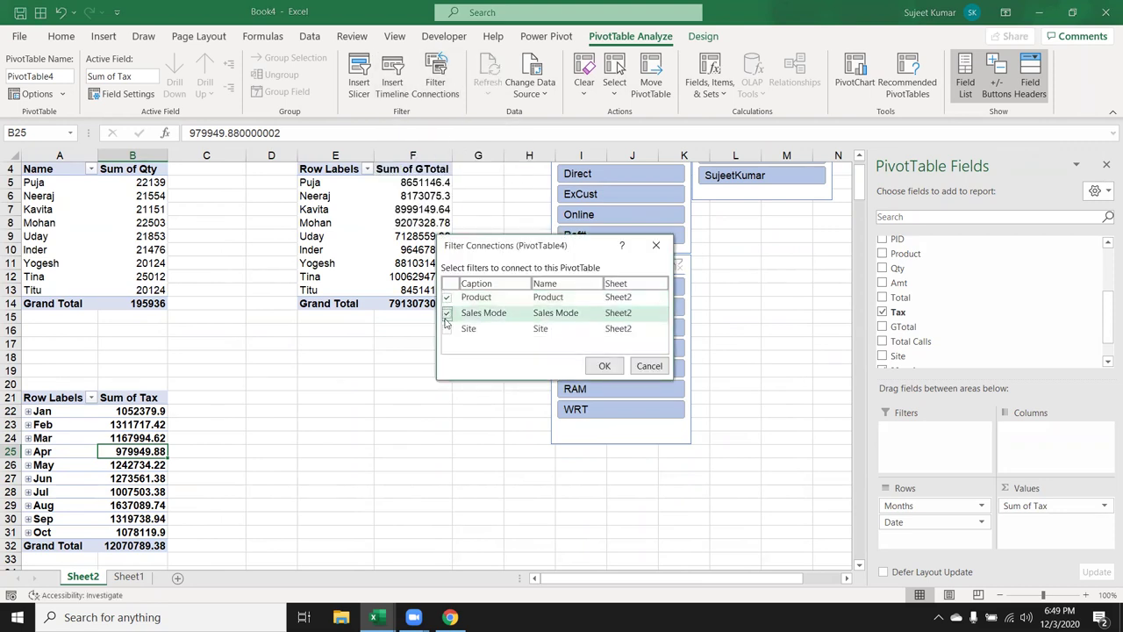
click(446, 329)
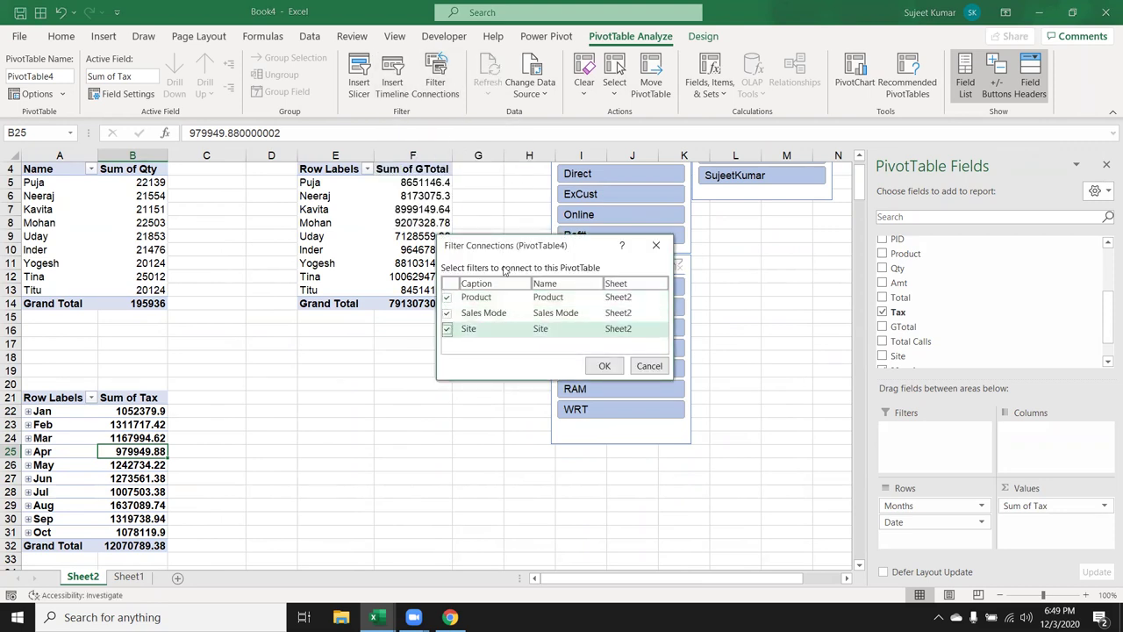
click(604, 365)
scroll(444, 392, up, 1)
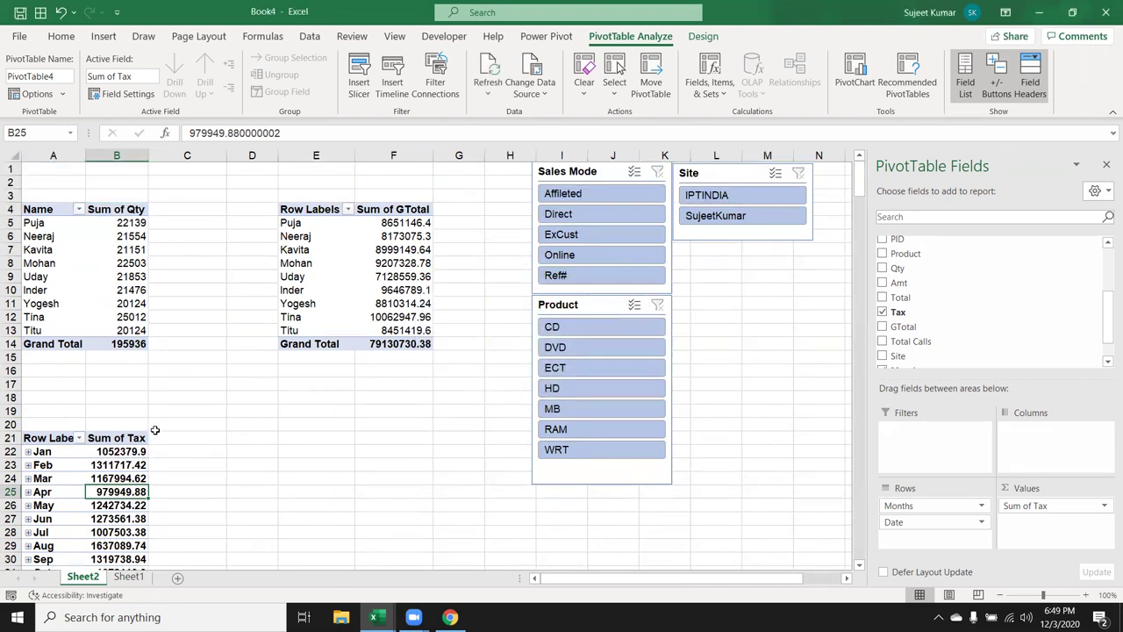
click(72, 235)
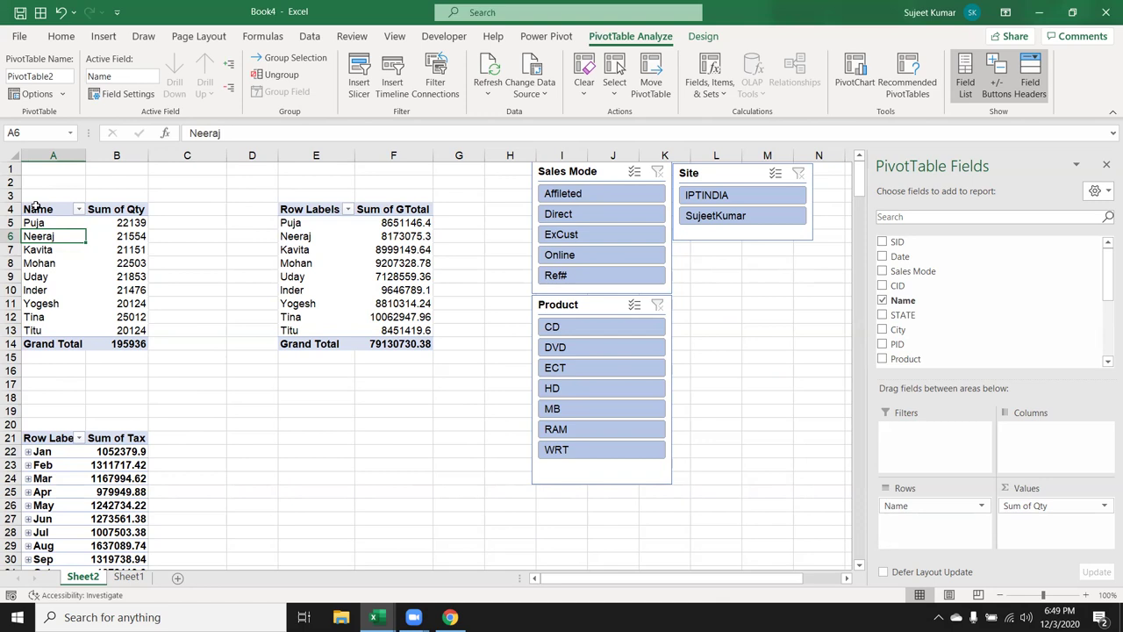
Copy the Name / Sum of Qty pivot (A4:B14) and paste it at E21
drag(35, 207, 102, 343)
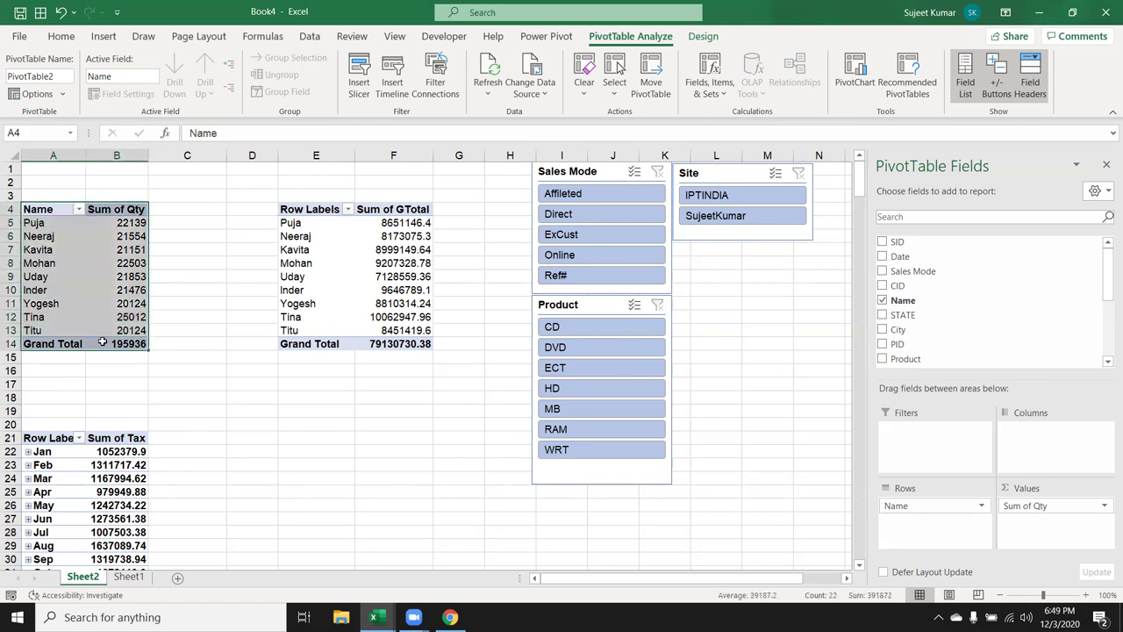
mouse_move(116, 343)
key(ctrl+c)
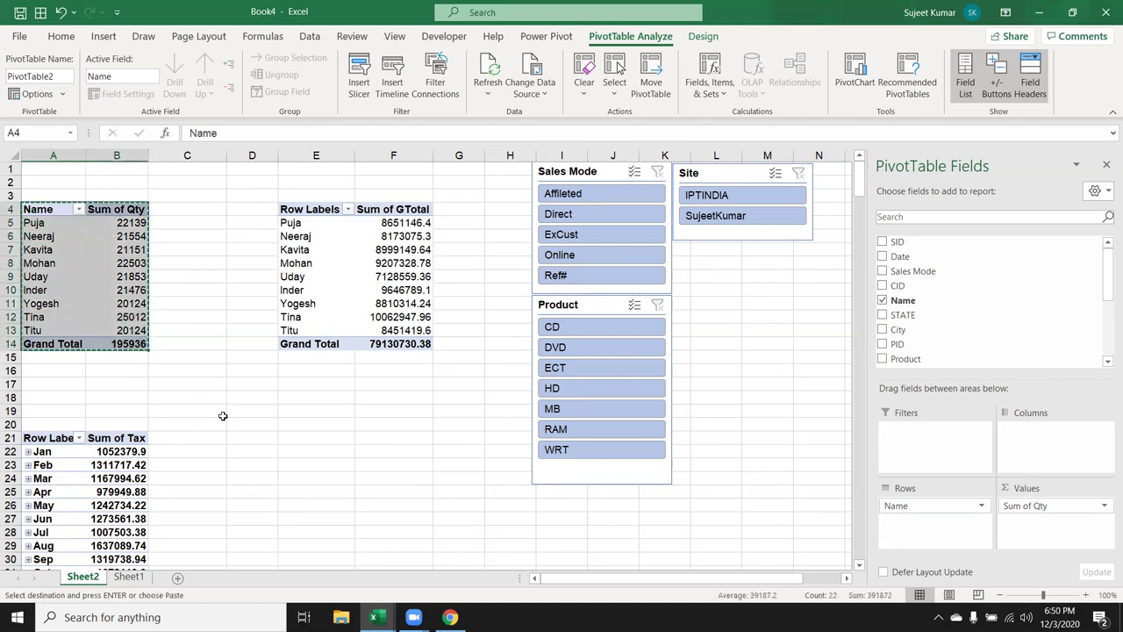
click(311, 440)
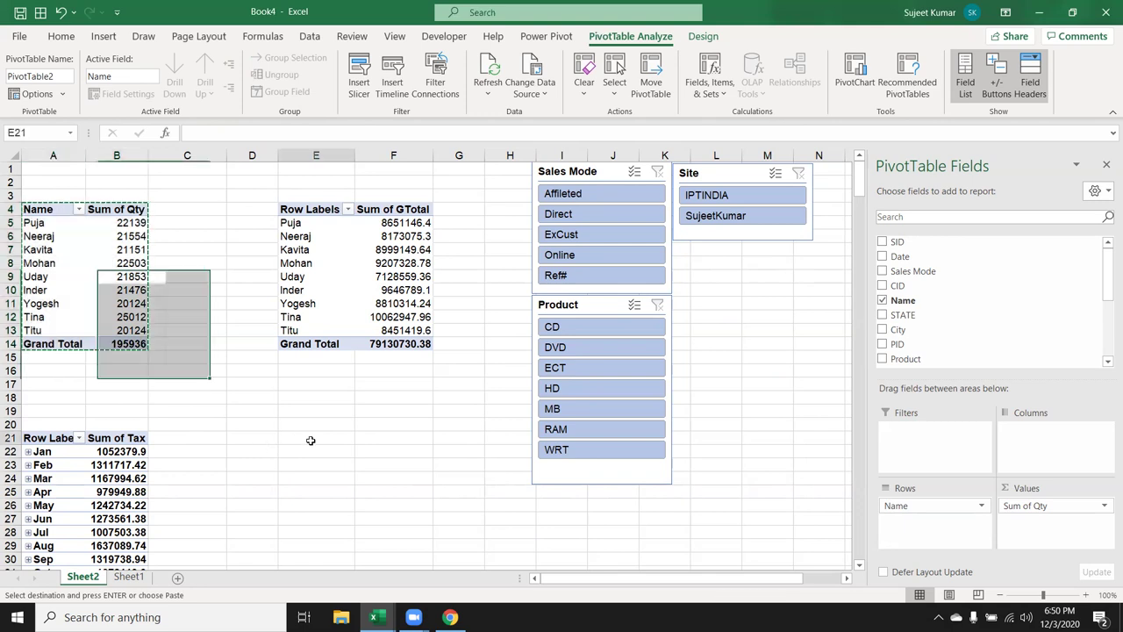
key(ctrl+v)
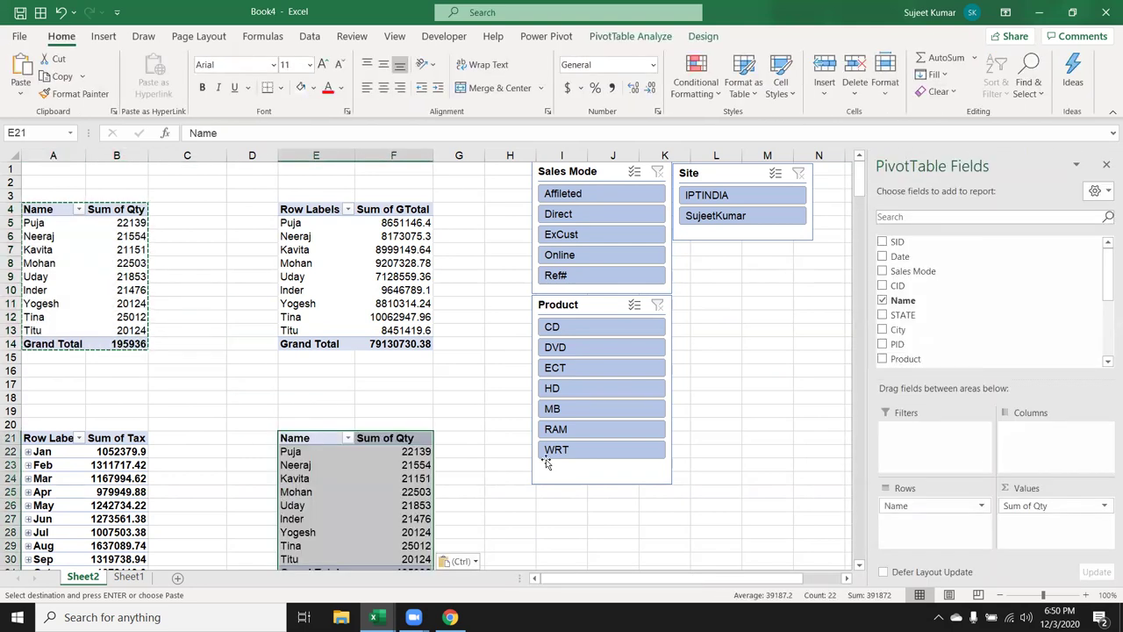
scroll(354, 443, down, 1)
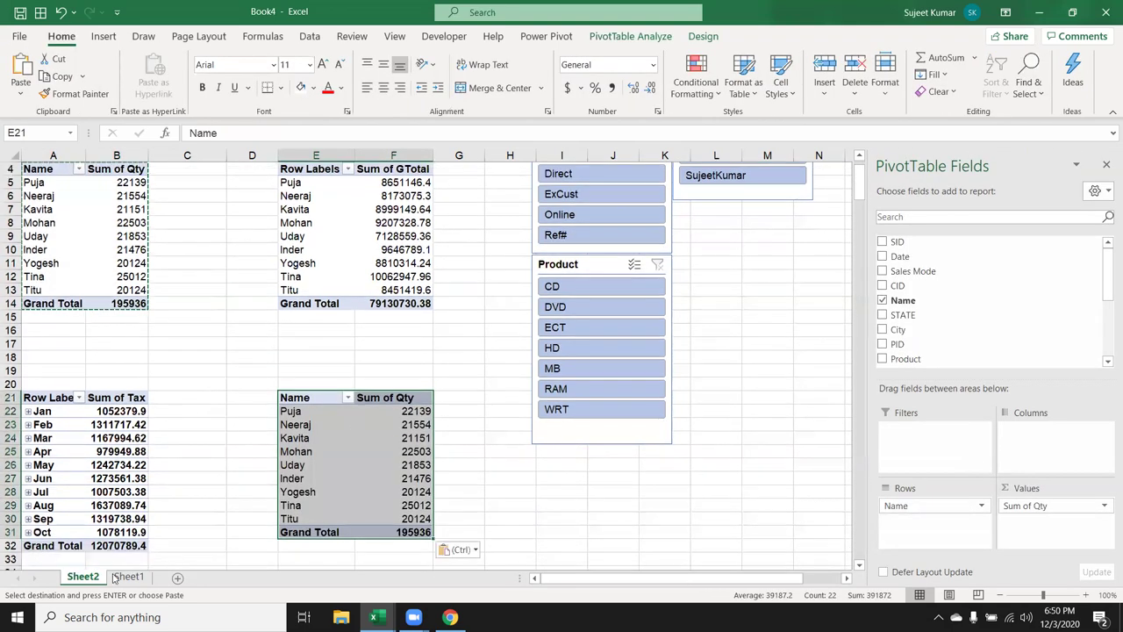
mouse_move(117, 451)
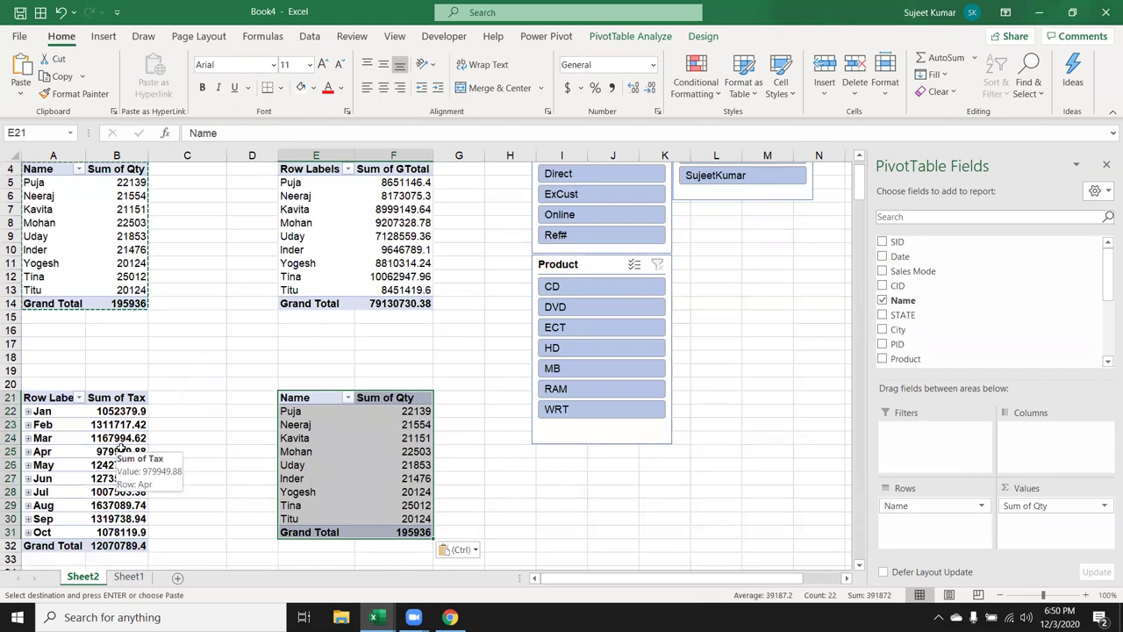
scroll(53, 293, up, 1)
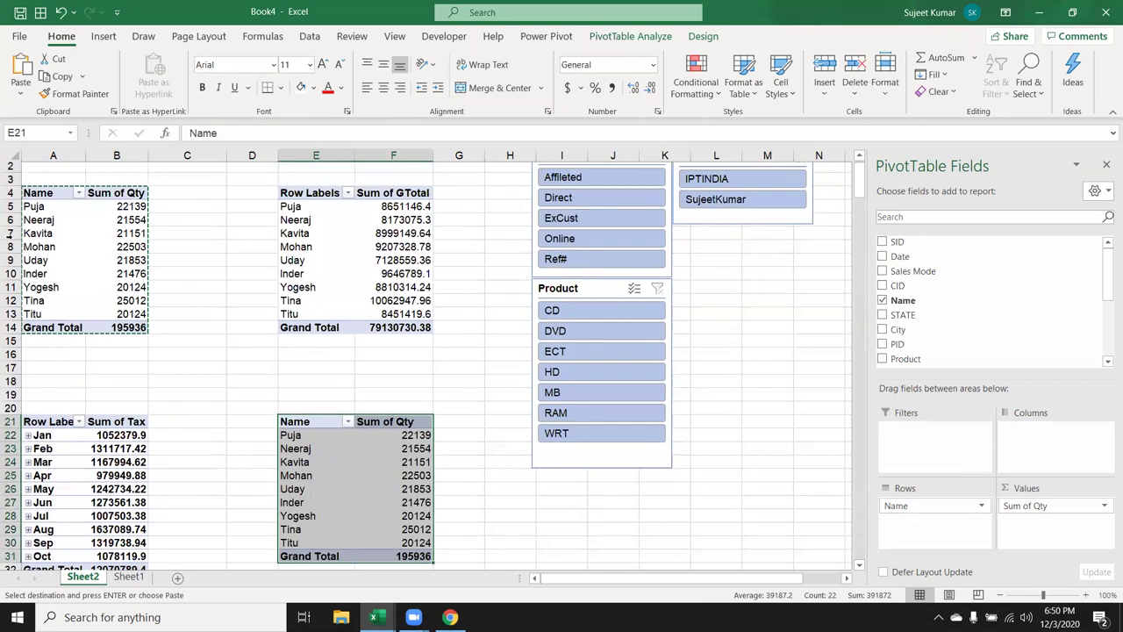
scroll(349, 474, down, 2)
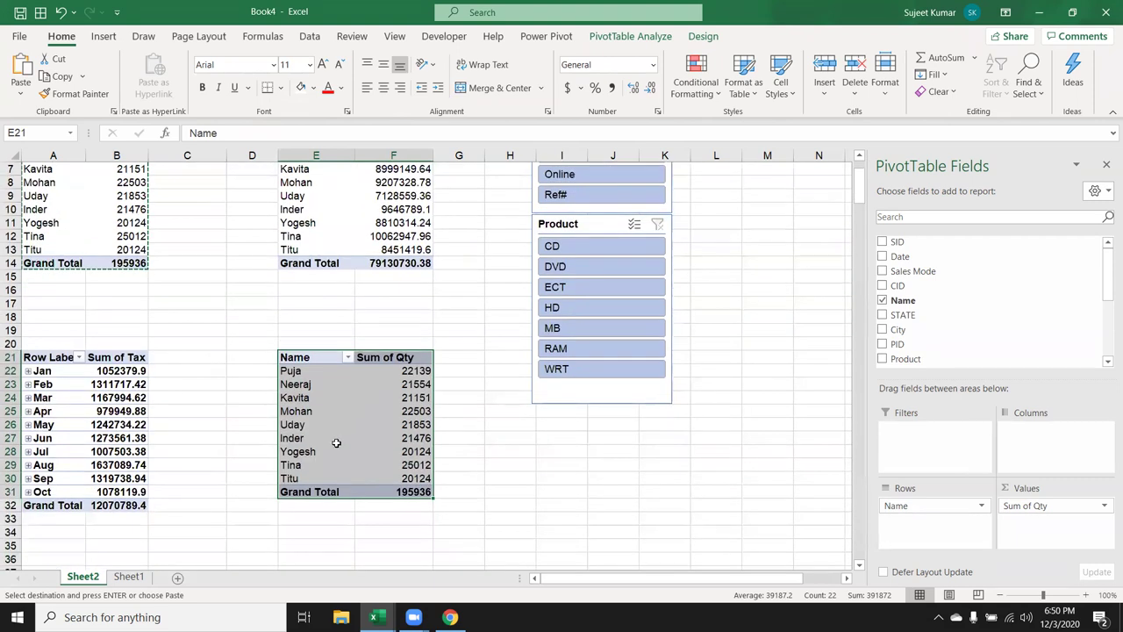
key(ctrl+v)
click(356, 439)
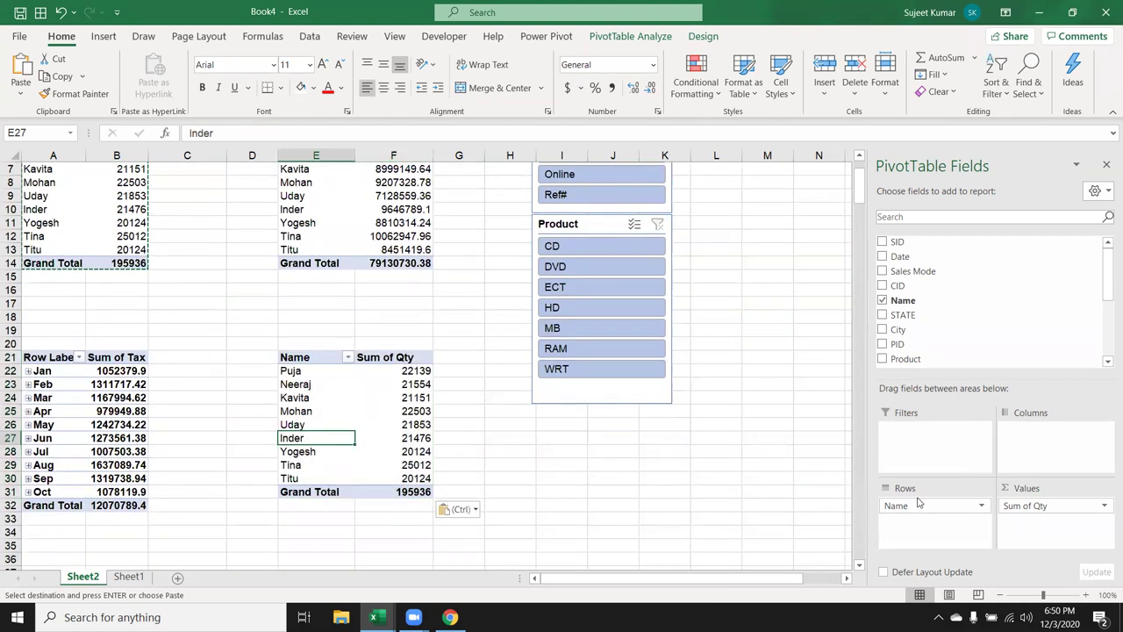
In the E21 copy, replace Name with Product in Rows and add Months below Product
drag(915, 505, 1009, 351)
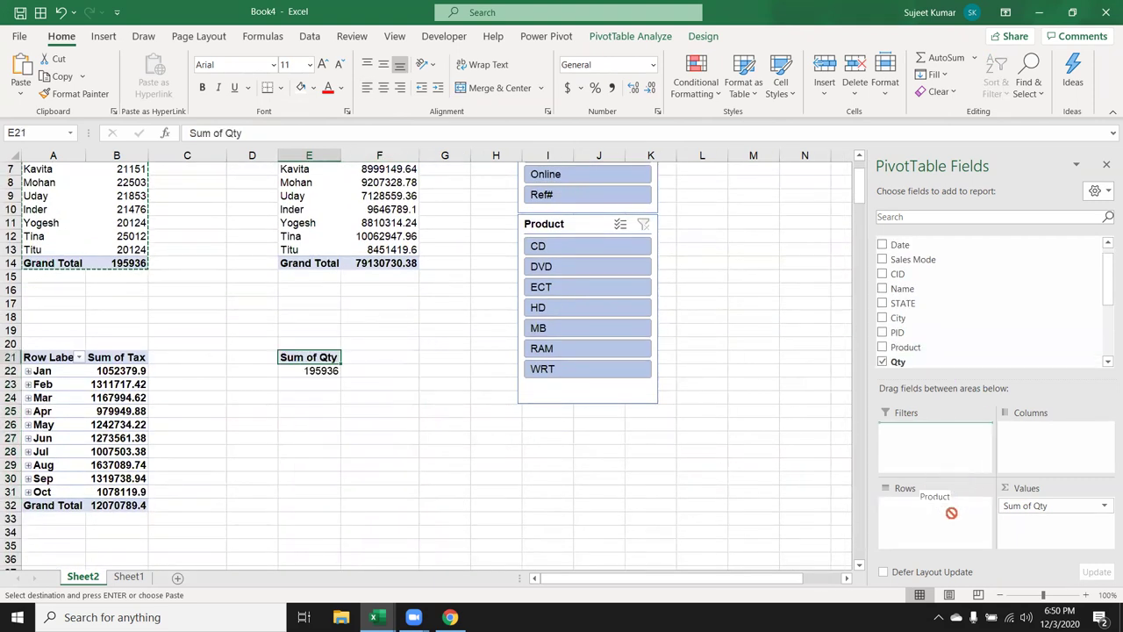
drag(906, 348, 933, 505)
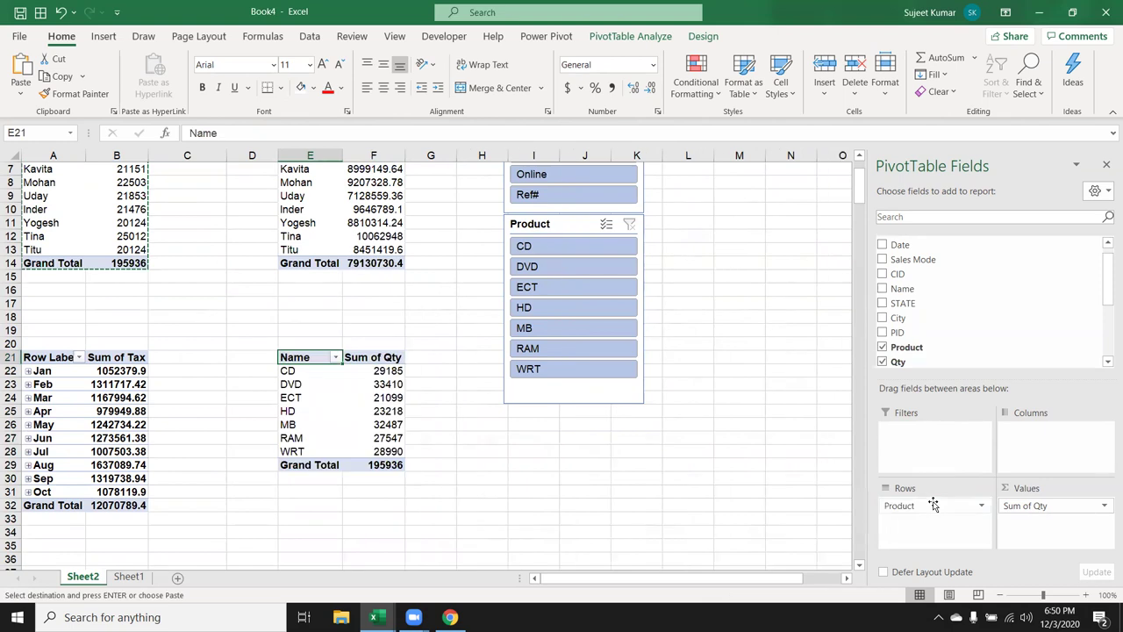
click(1044, 505)
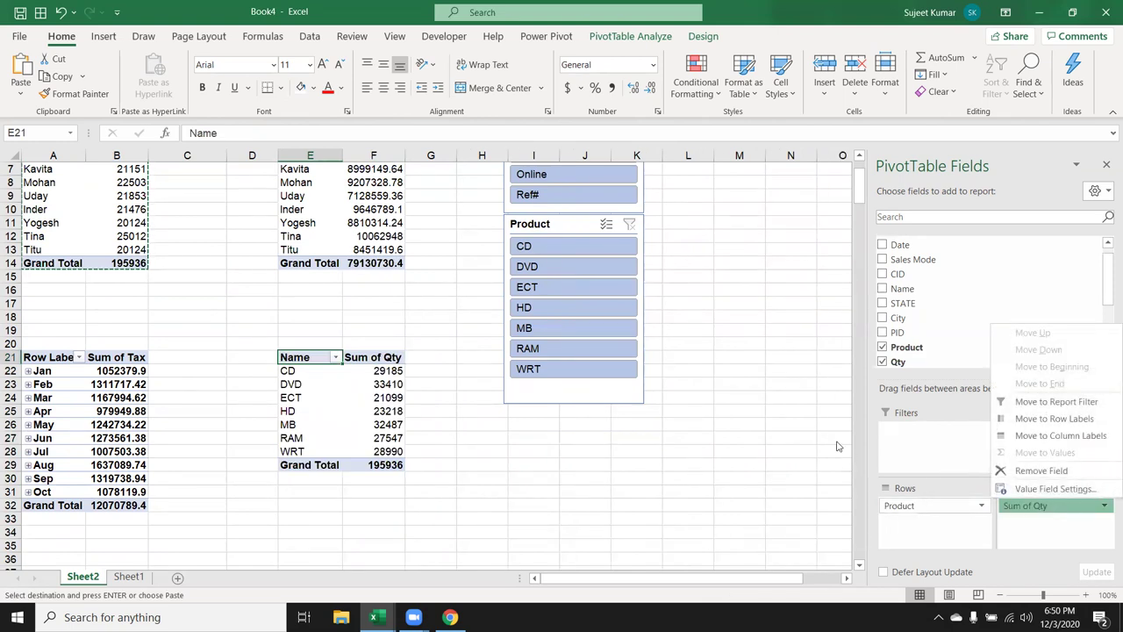
click(889, 446)
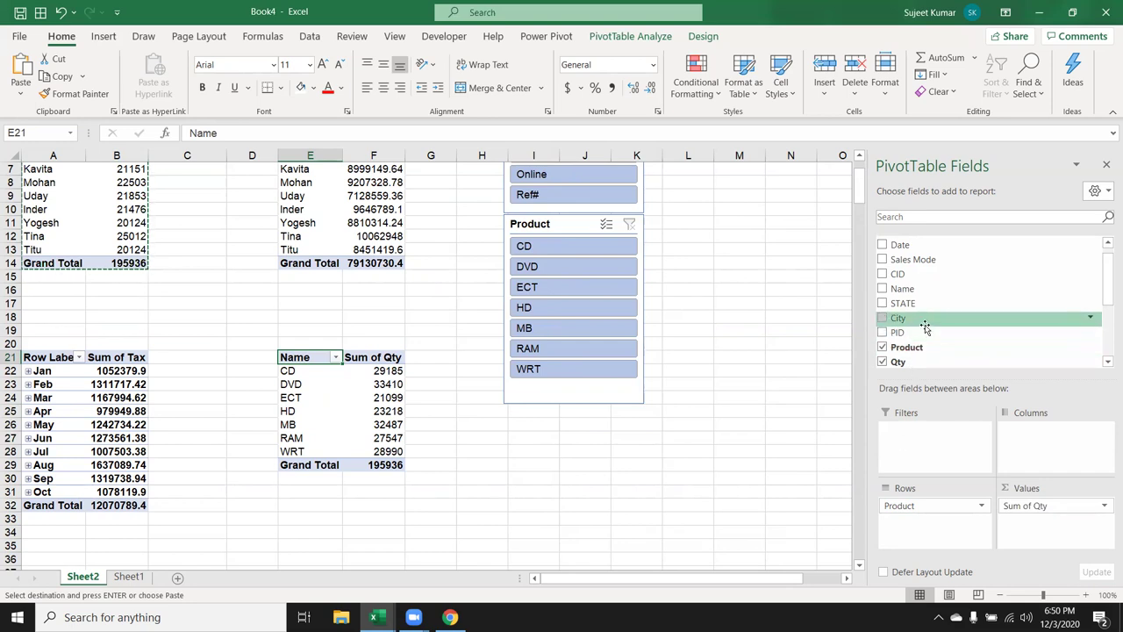
scroll(925, 327, up, 1)
scroll(935, 306, down, 3)
scroll(935, 351, down, 2)
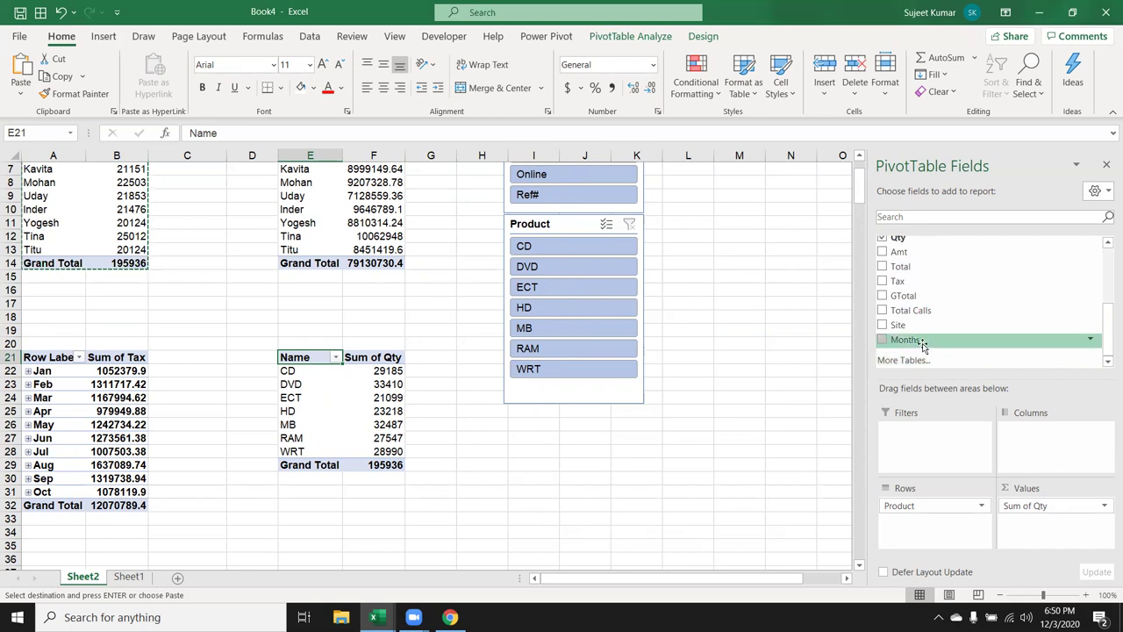
drag(923, 345, 960, 527)
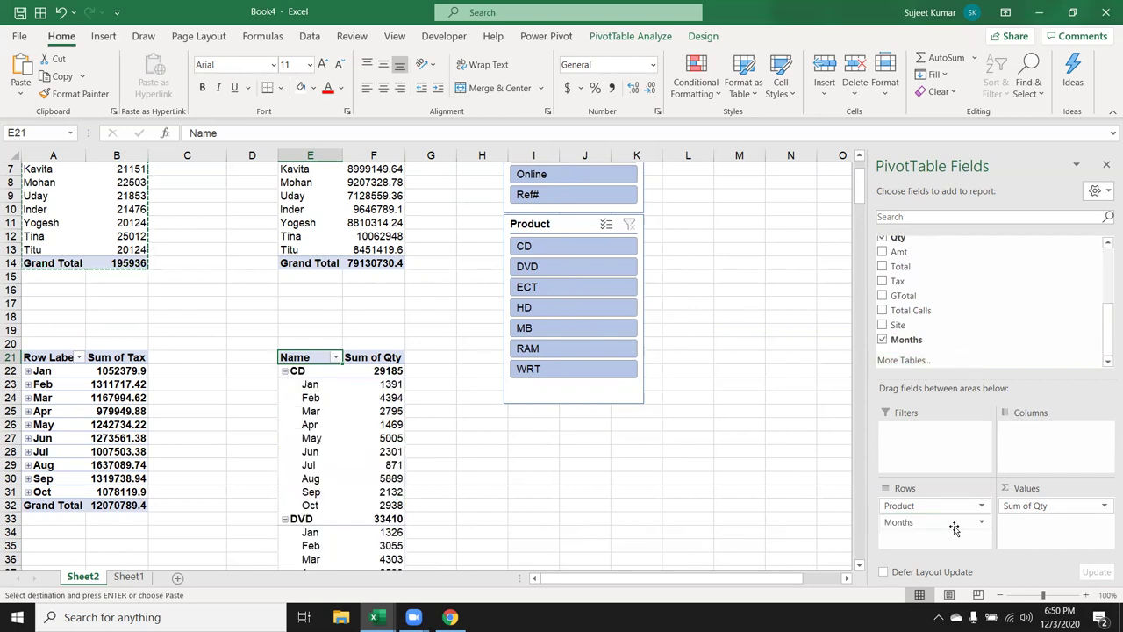
scroll(602, 429, down, 4)
scroll(602, 429, up, 4)
Move Months to Columns, then stack the Product slicer under Site and shorten it below WRT
mouse_move(921, 522)
mouse_down()
mouse_move(984, 521)
mouse_move(1044, 443)
mouse_up()
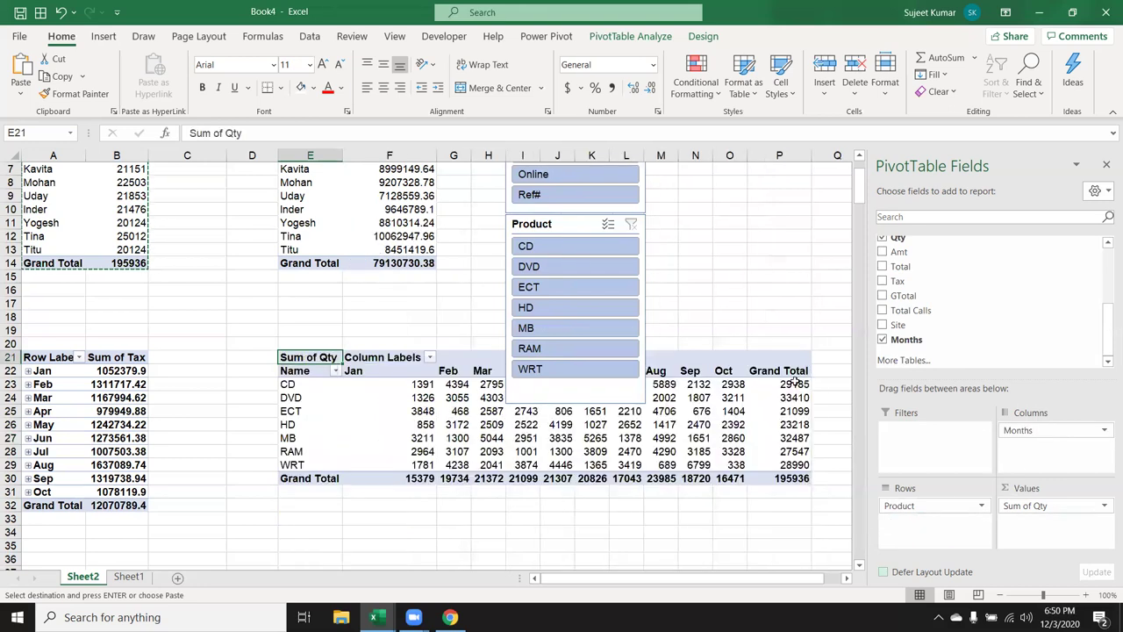
scroll(792, 363, up, 2)
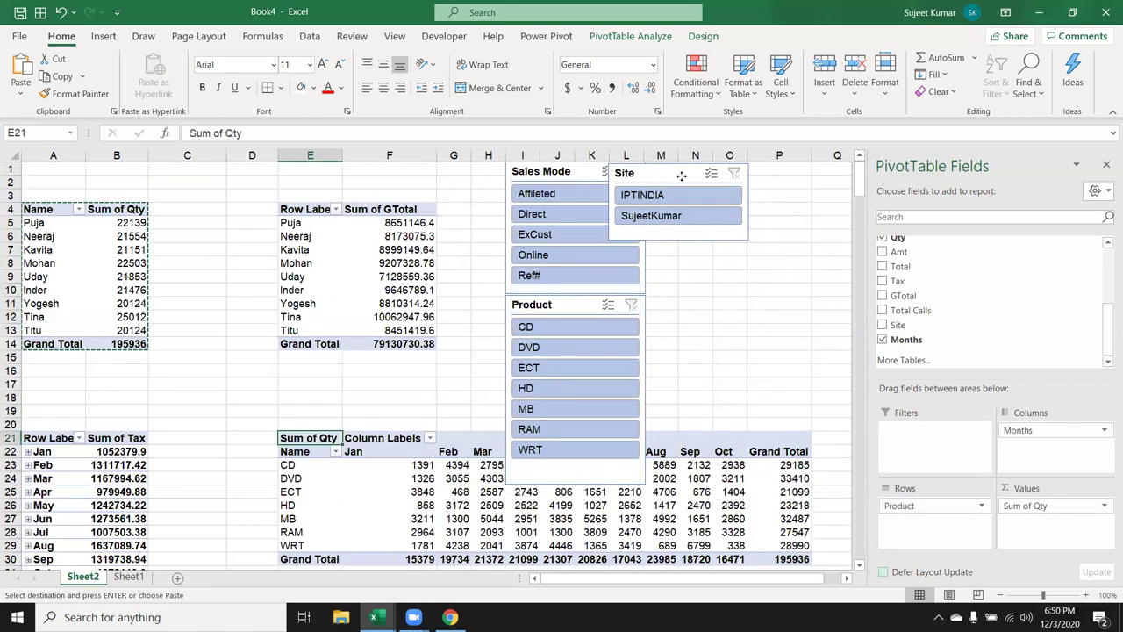
click(702, 175)
drag(702, 174, 715, 171)
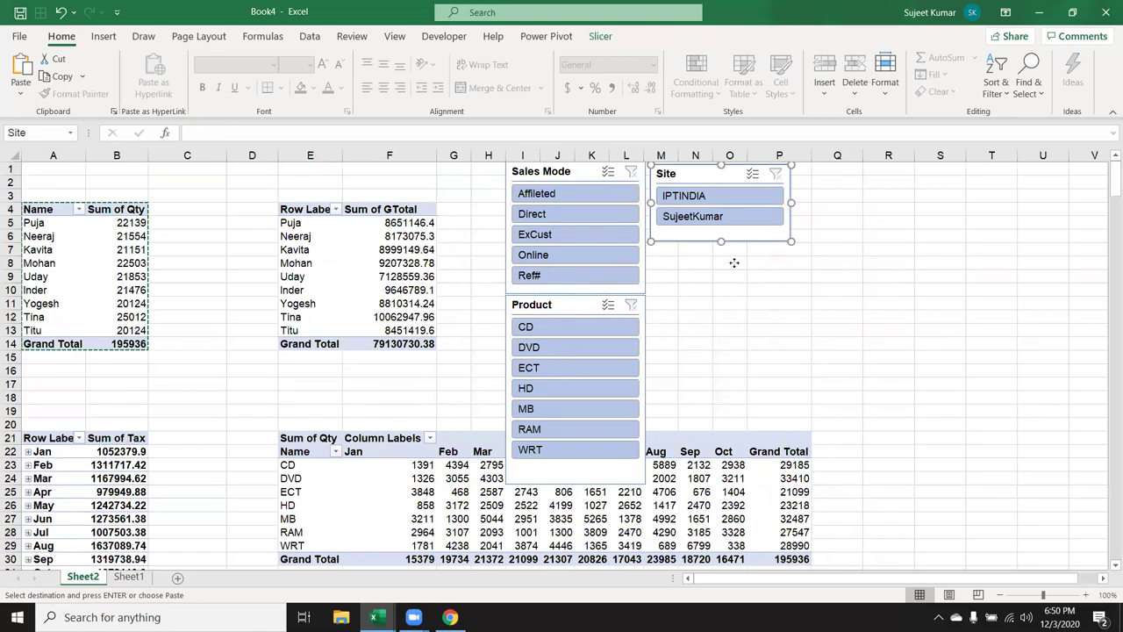
drag(572, 314, 718, 263)
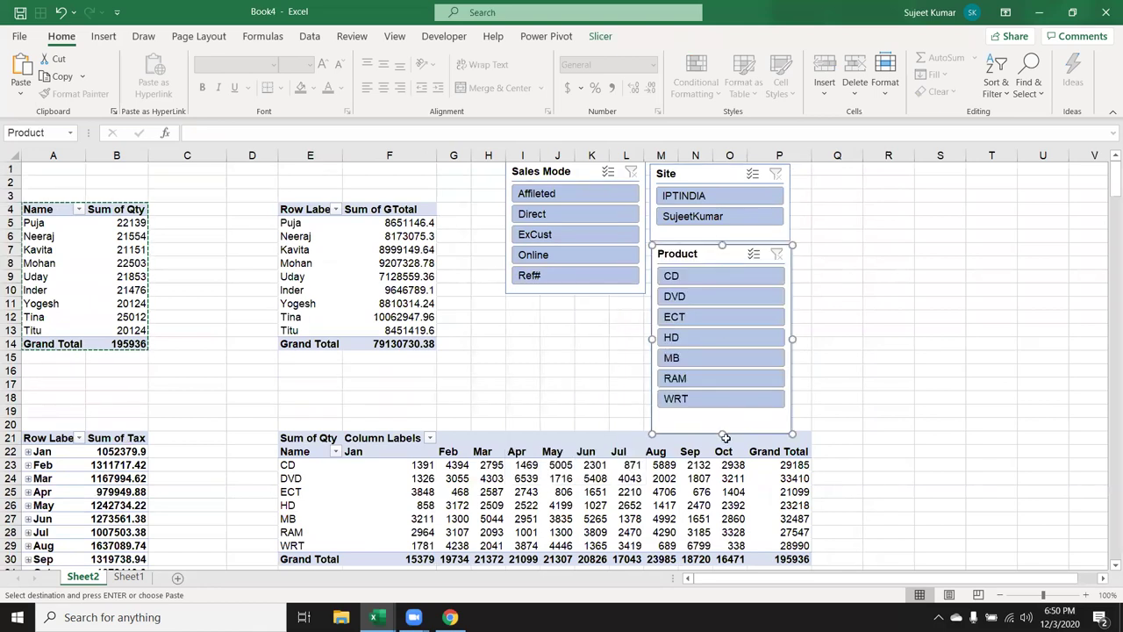
drag(721, 433, 722, 413)
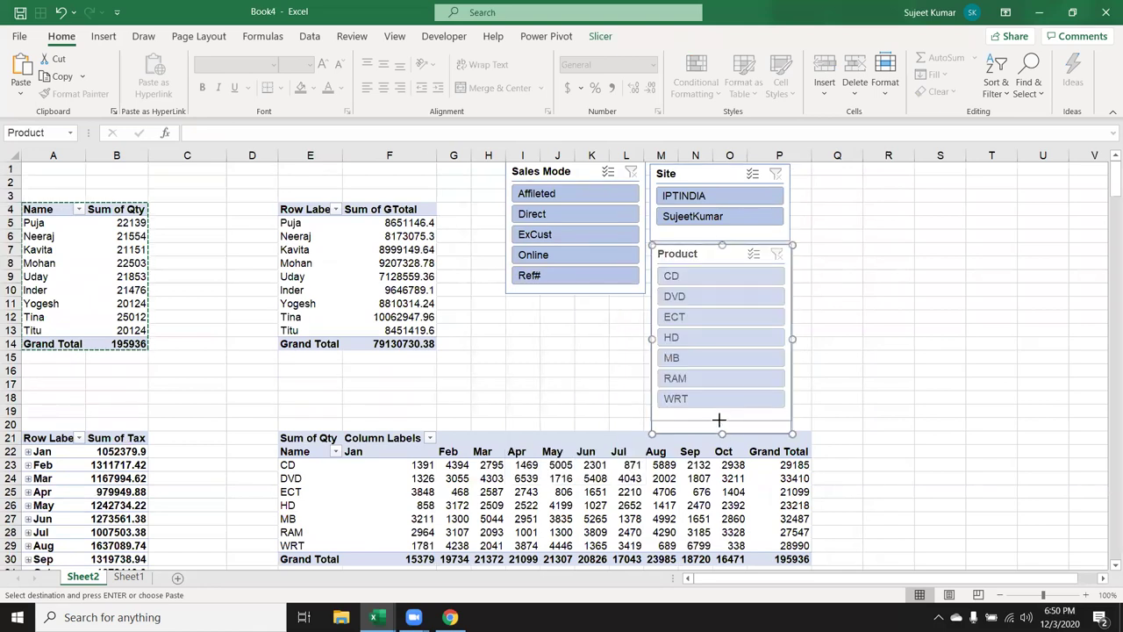
click(920, 394)
click(380, 488)
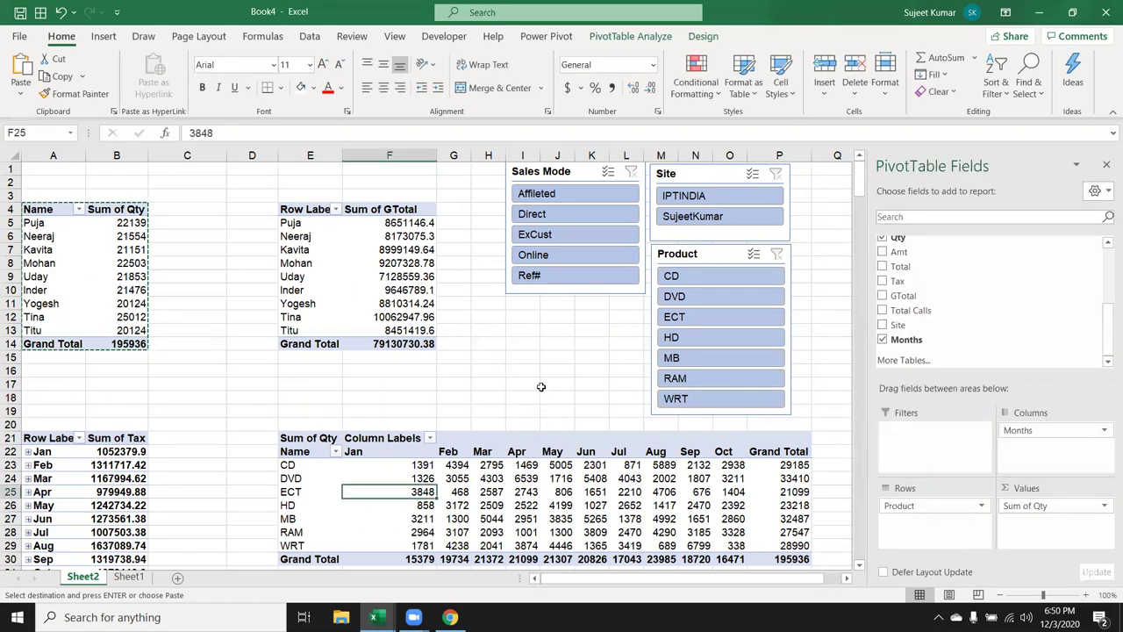
Cycle the Sales Mode slicer through Direct, ExCust, Online and Ref#, ending on Affleted
click(541, 220)
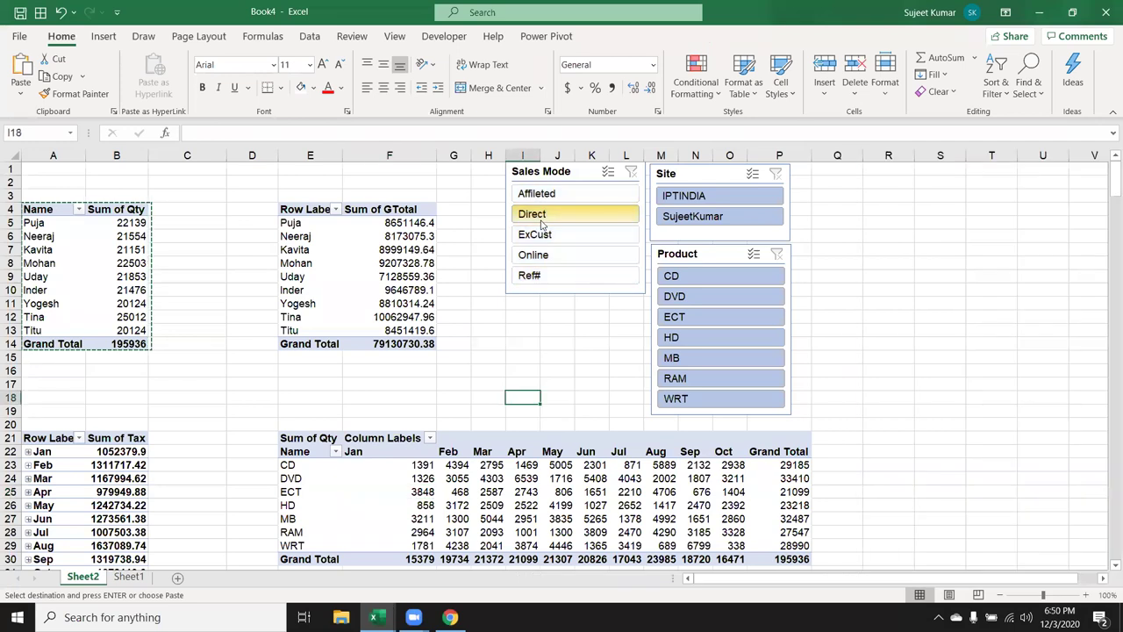
click(541, 235)
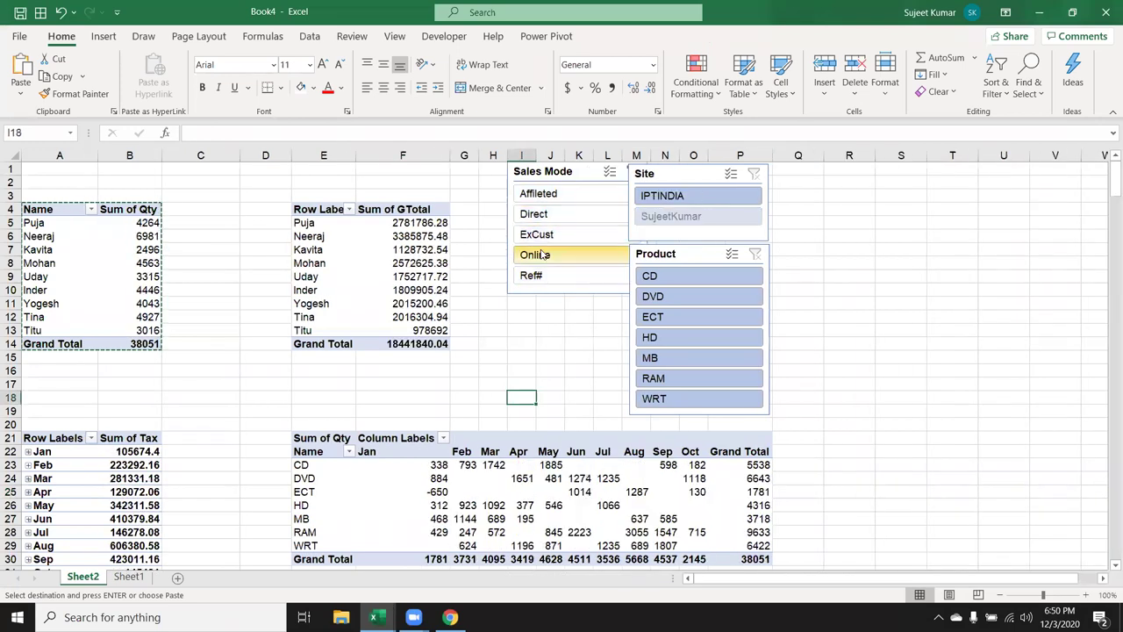
click(537, 254)
click(539, 277)
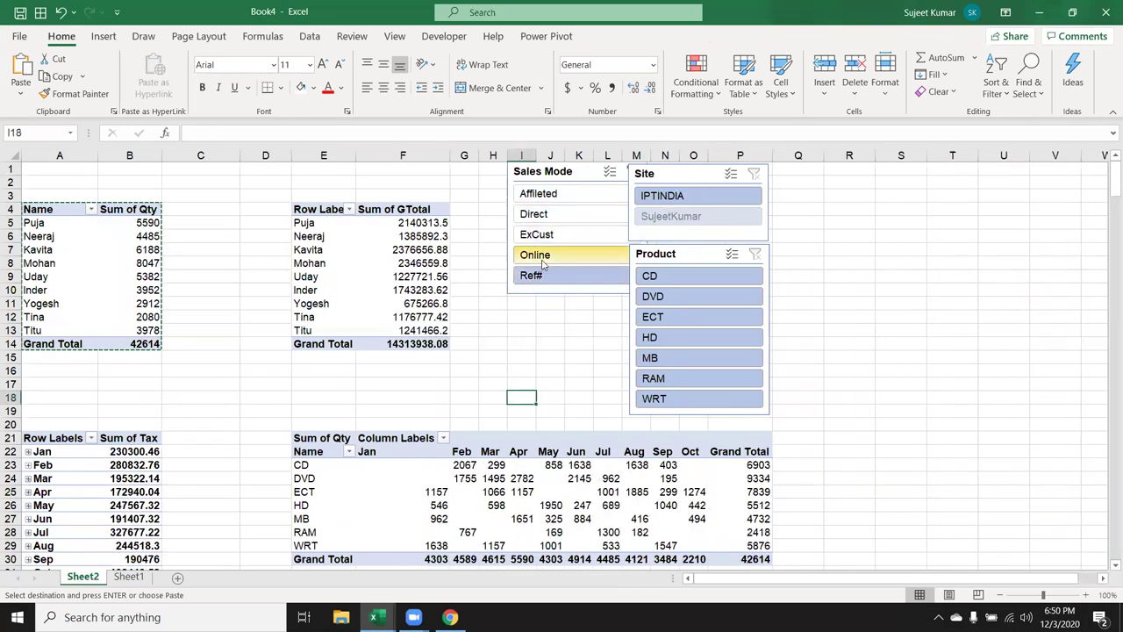
click(539, 235)
click(537, 214)
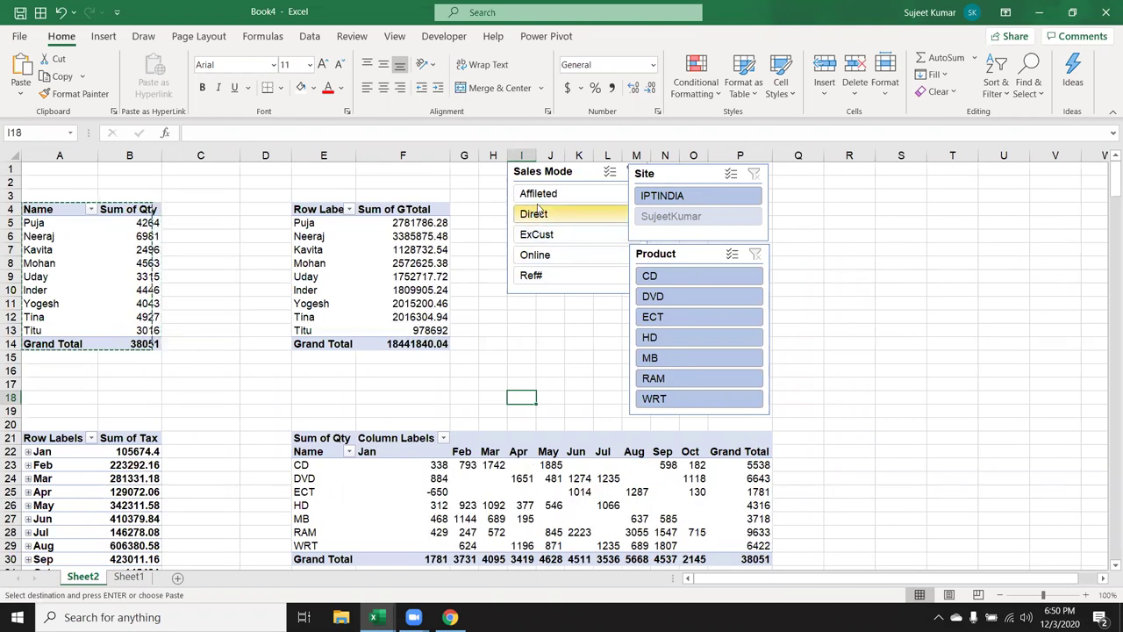
click(537, 195)
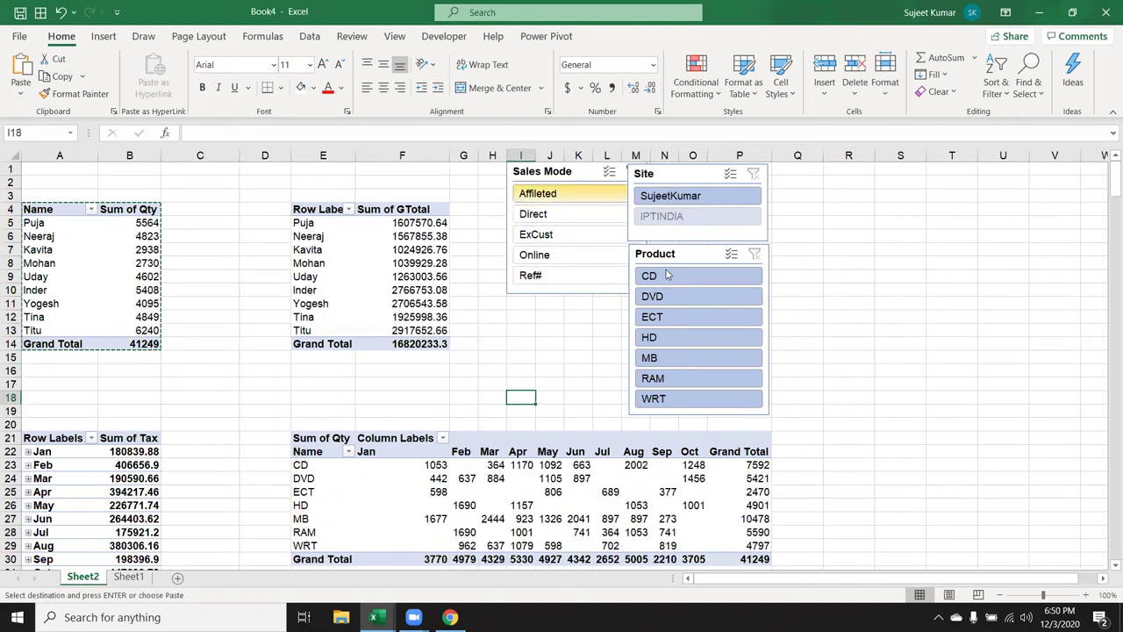
Try the HD product filter, clear it, and shift the Site slicer slightly right
click(666, 342)
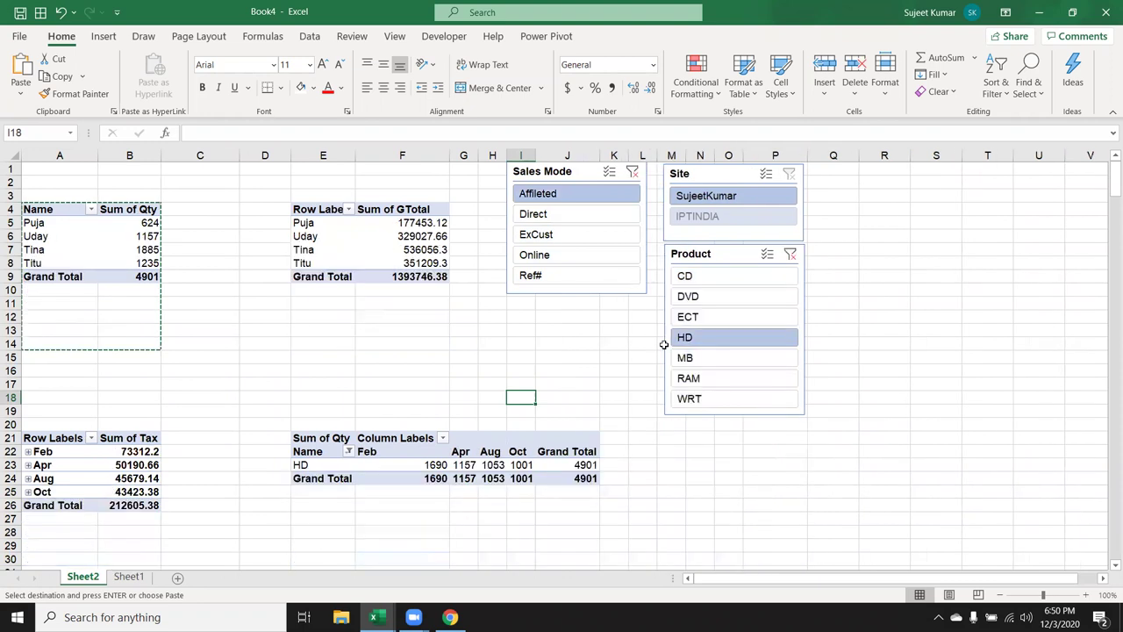
click(790, 254)
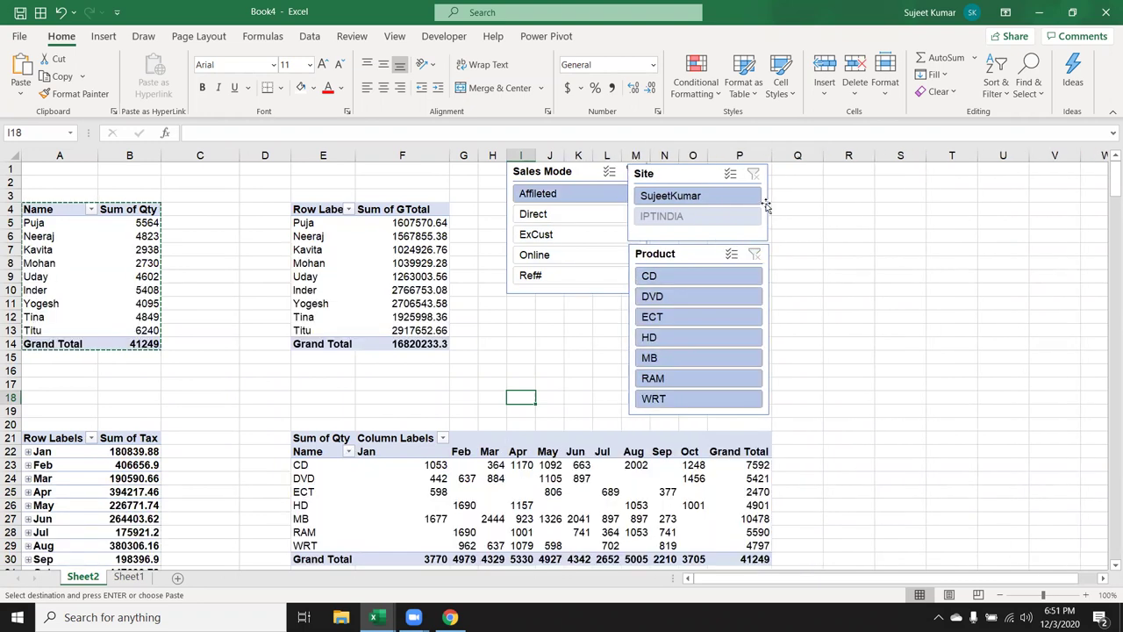
drag(650, 191, 675, 193)
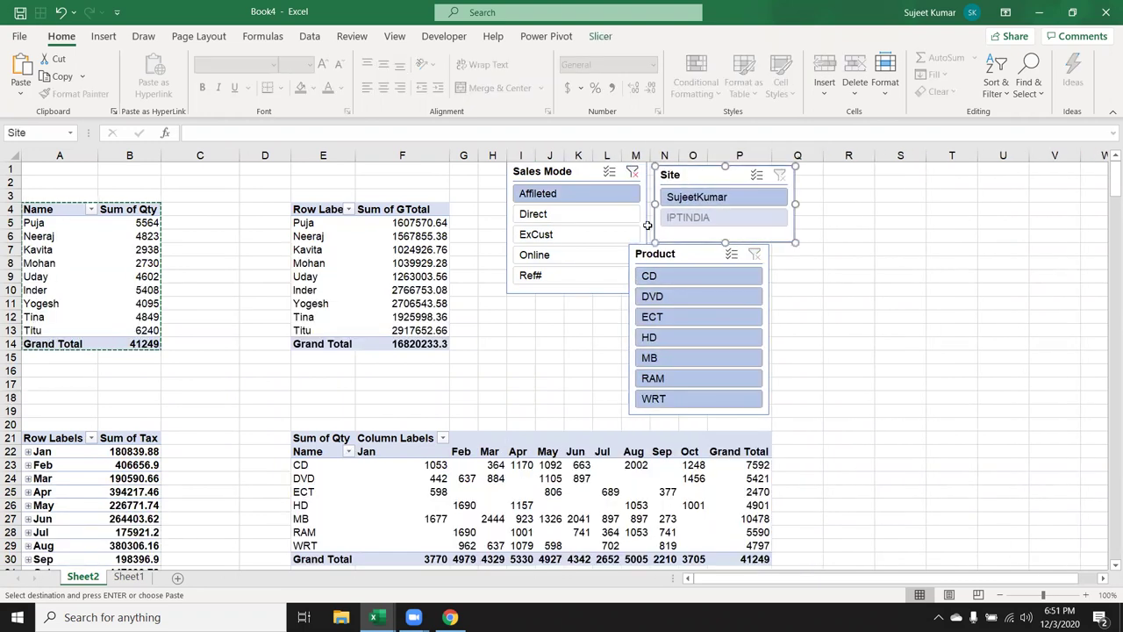
Nudge the Product slicer slightly right so it sits directly beneath the Site slicer
drag(635, 248, 661, 252)
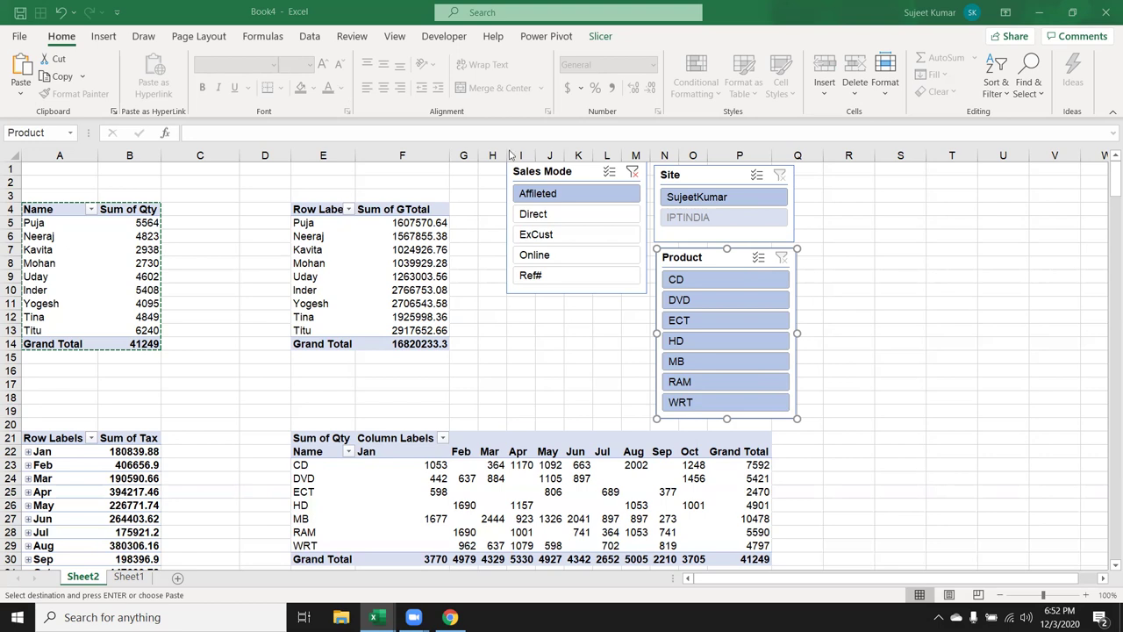
Insert a 2-D clustered column pivot chart of Sum of Qty by Name
click(130, 578)
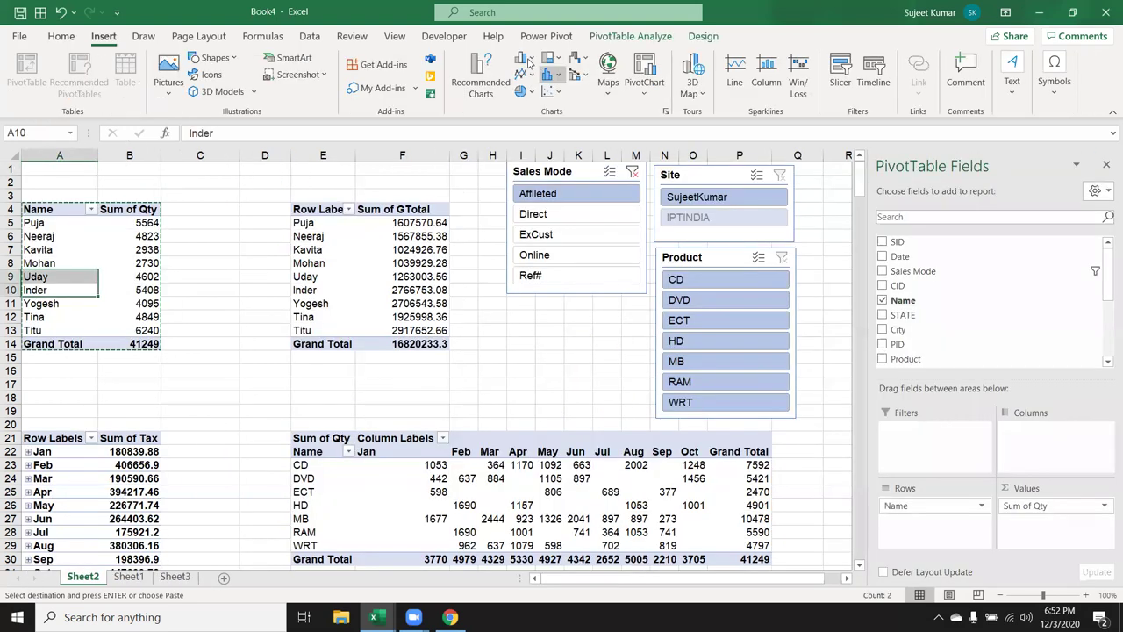
click(523, 58)
click(533, 108)
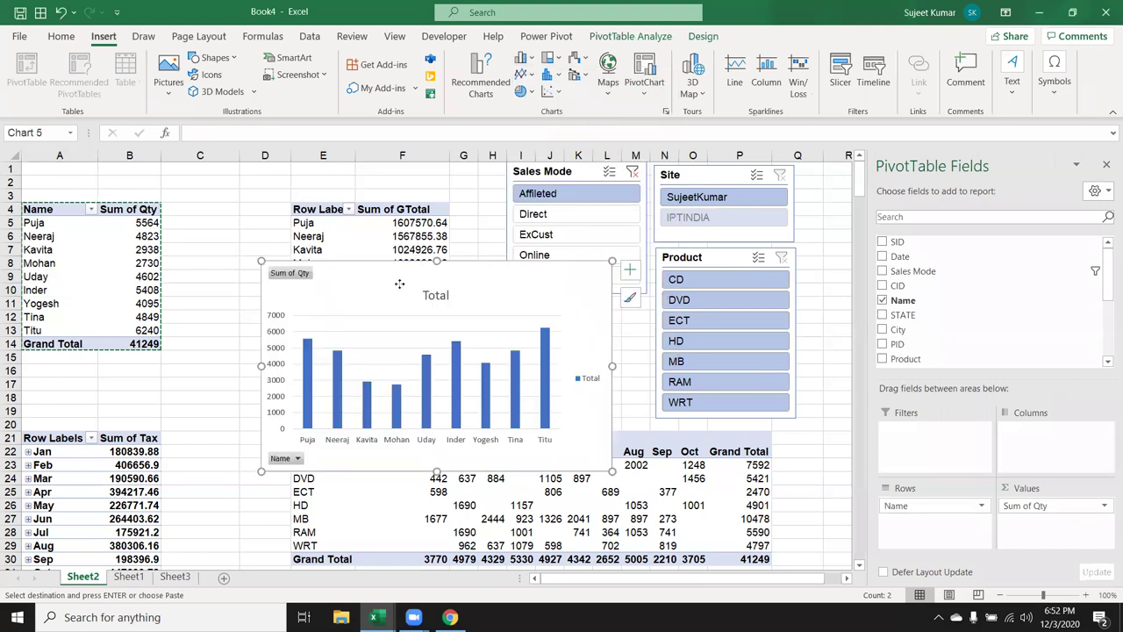
drag(400, 287, 370, 282)
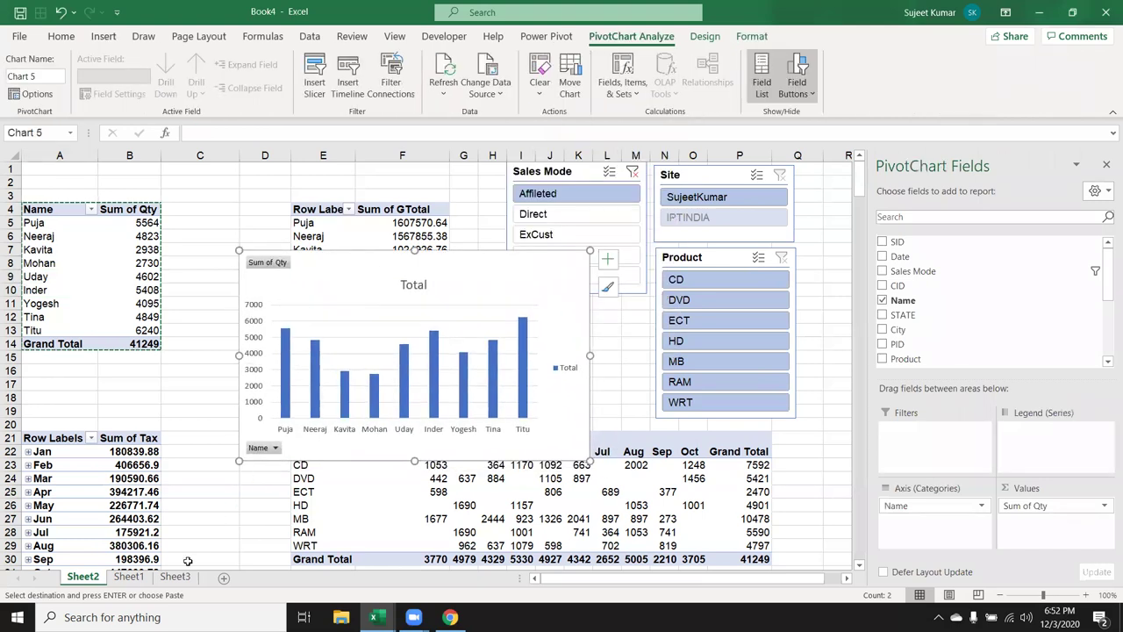
Paste the Name pivot chart at the top of Sheet3, then return to Sheet2's Product pivot
click(175, 576)
key(ctrl+v)
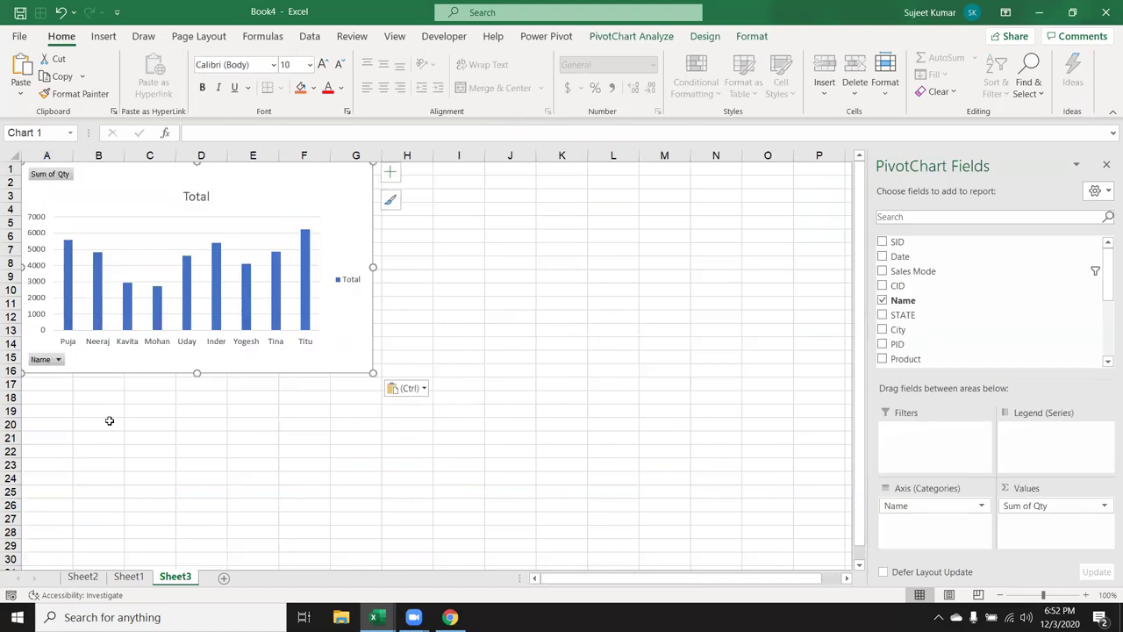
click(110, 476)
click(88, 576)
click(392, 505)
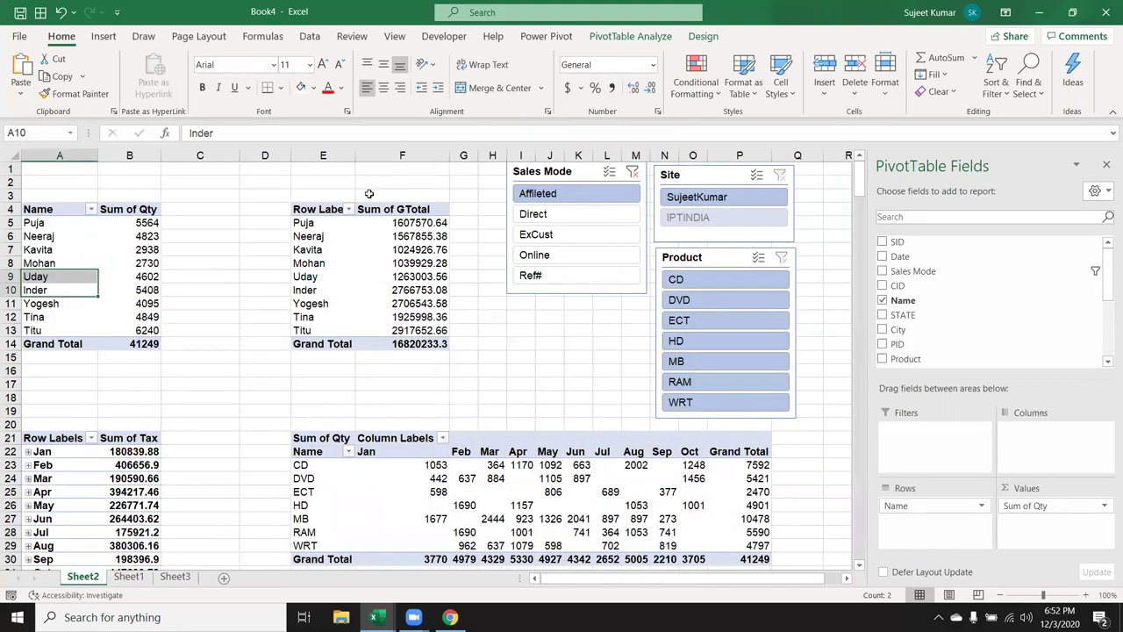
Create a column pivot chart from the Product by month pivot and move it to Sheet3
click(104, 36)
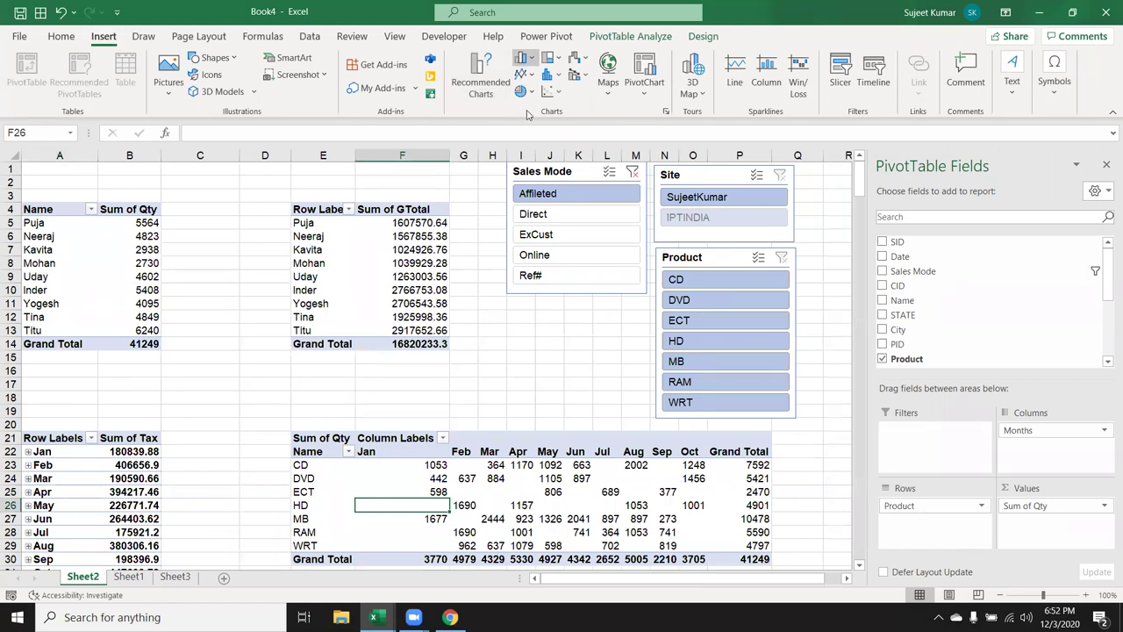
key(alt+F1)
key(Delete)
click(128, 577)
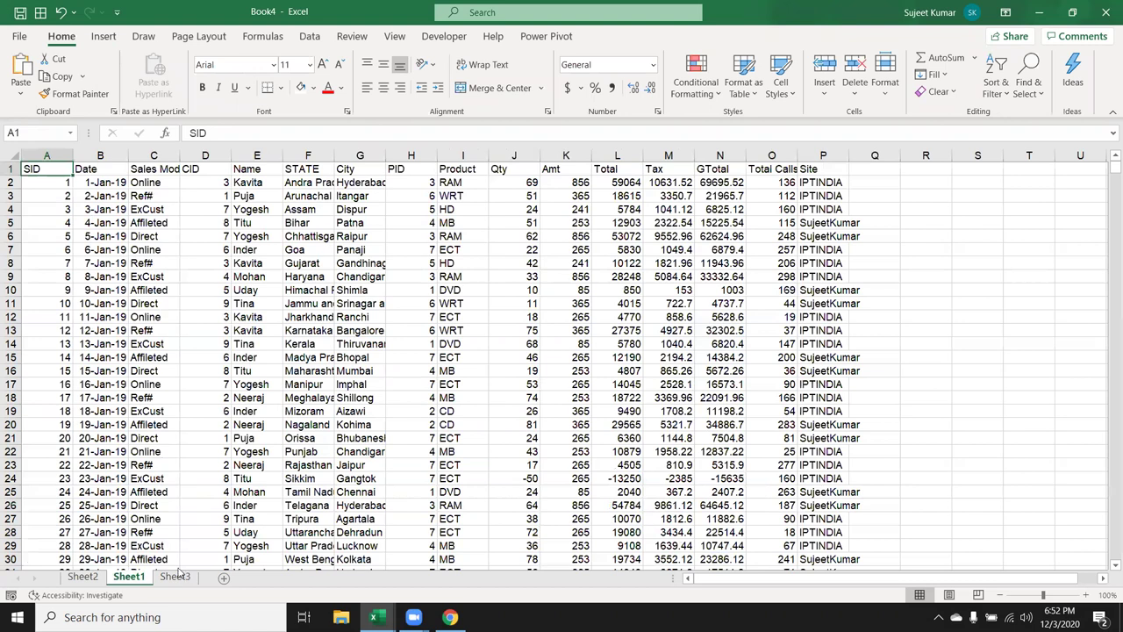
click(175, 576)
Place the Product chart beside the Name chart and widen it
click(476, 359)
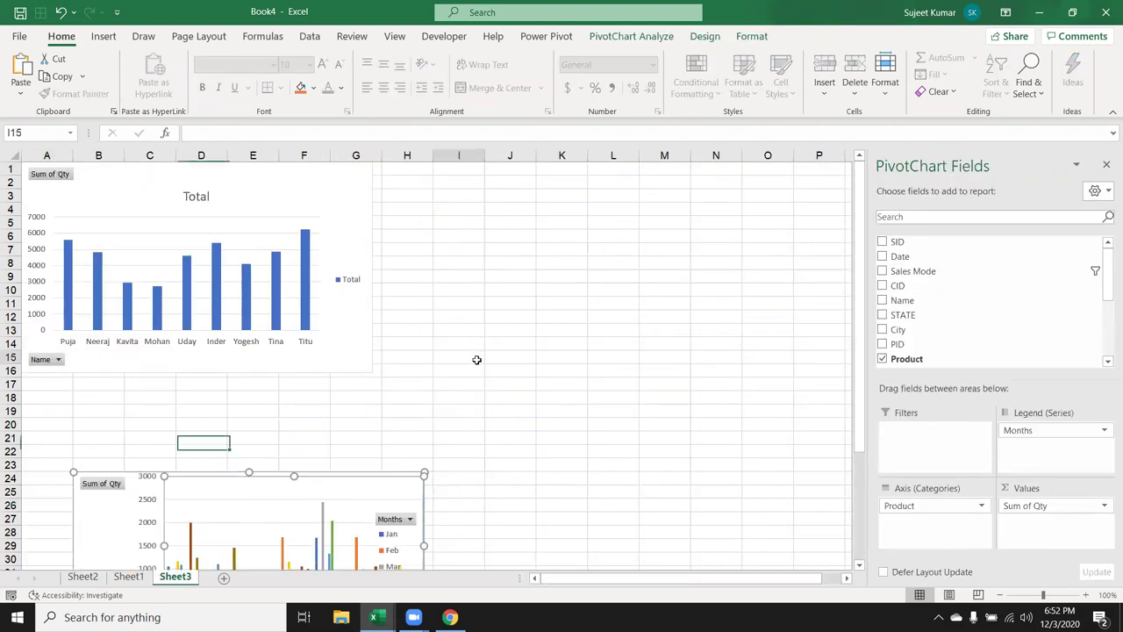
click(246, 478)
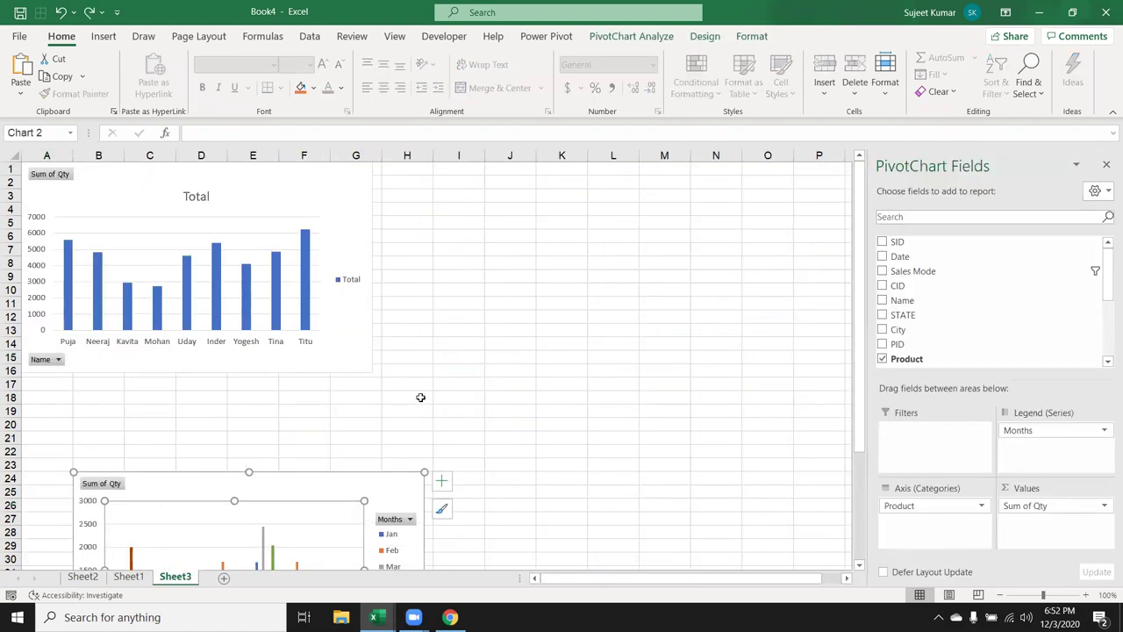
click(421, 398)
mouse_move(366, 476)
mouse_down()
mouse_move(693, 180)
mouse_move(665, 160)
mouse_up()
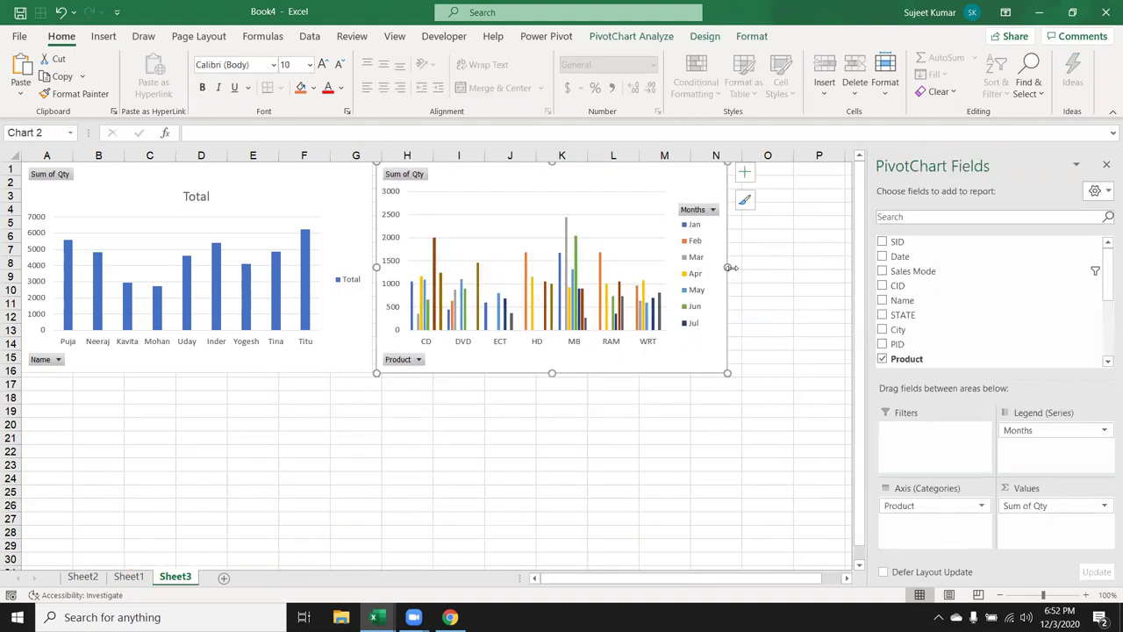
drag(730, 268, 850, 275)
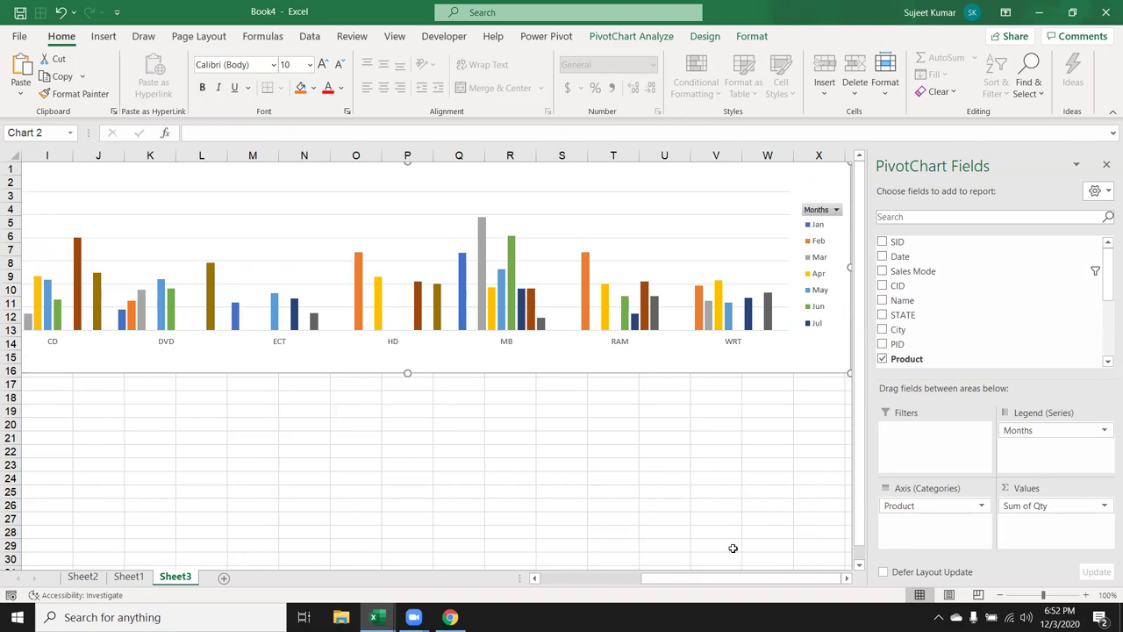
drag(729, 579, 614, 578)
click(502, 476)
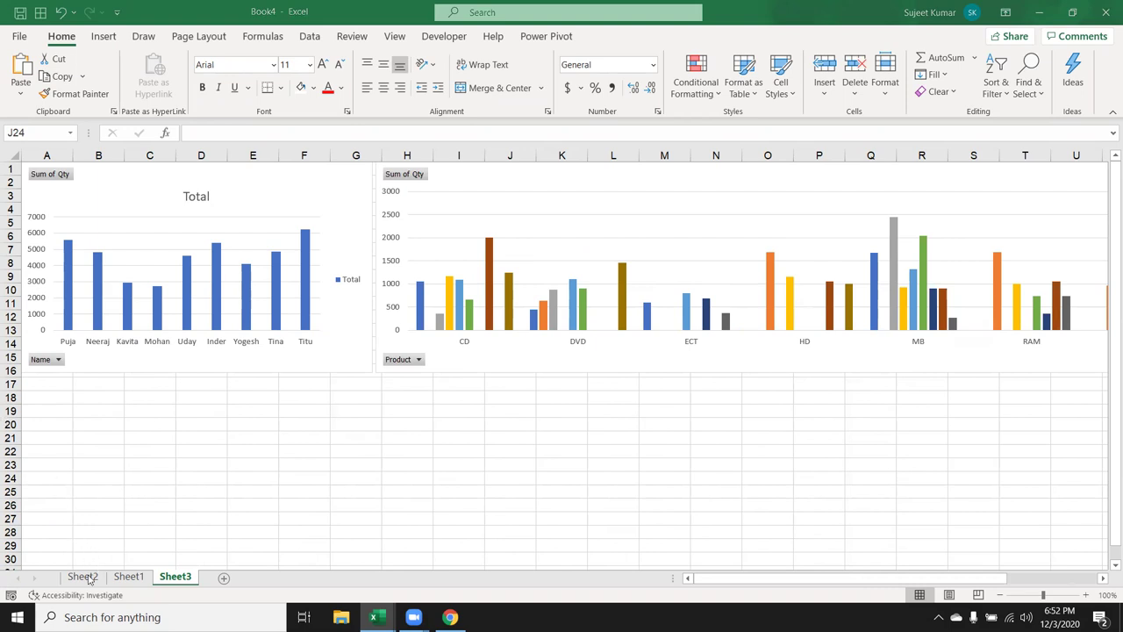
Copy the Sales Mode, Site and Product slicers from Sheet2 and paste them at A19 on Sheet3
click(128, 578)
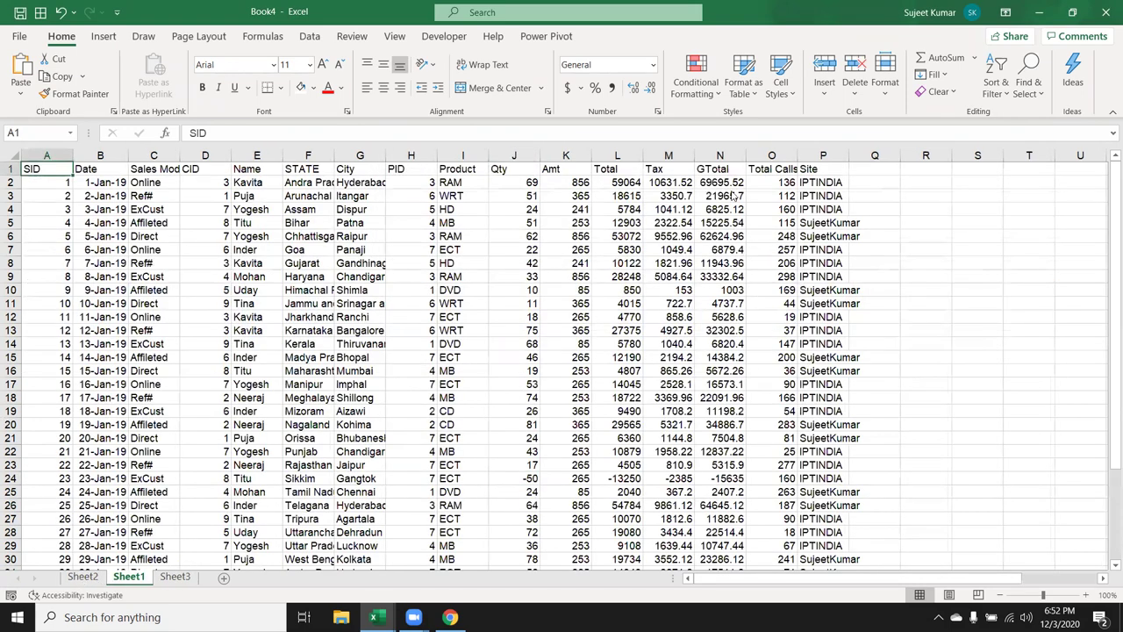
key(ctrl+Page_Up)
ctrl+click(566, 176)
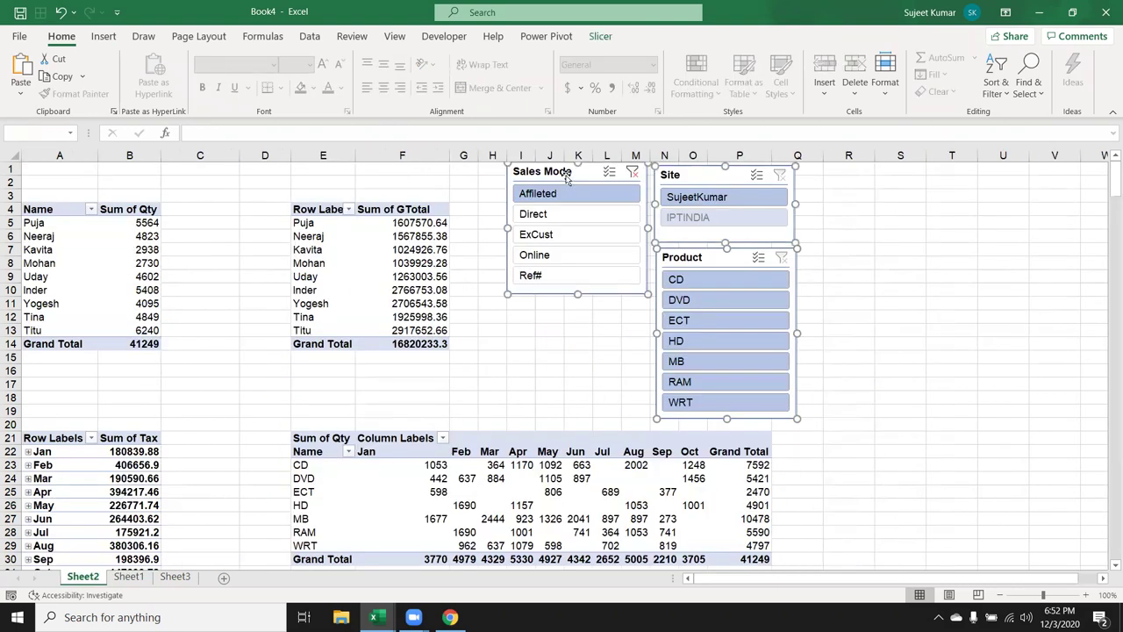
click(129, 576)
click(171, 577)
click(47, 411)
key(ctrl+v)
click(438, 424)
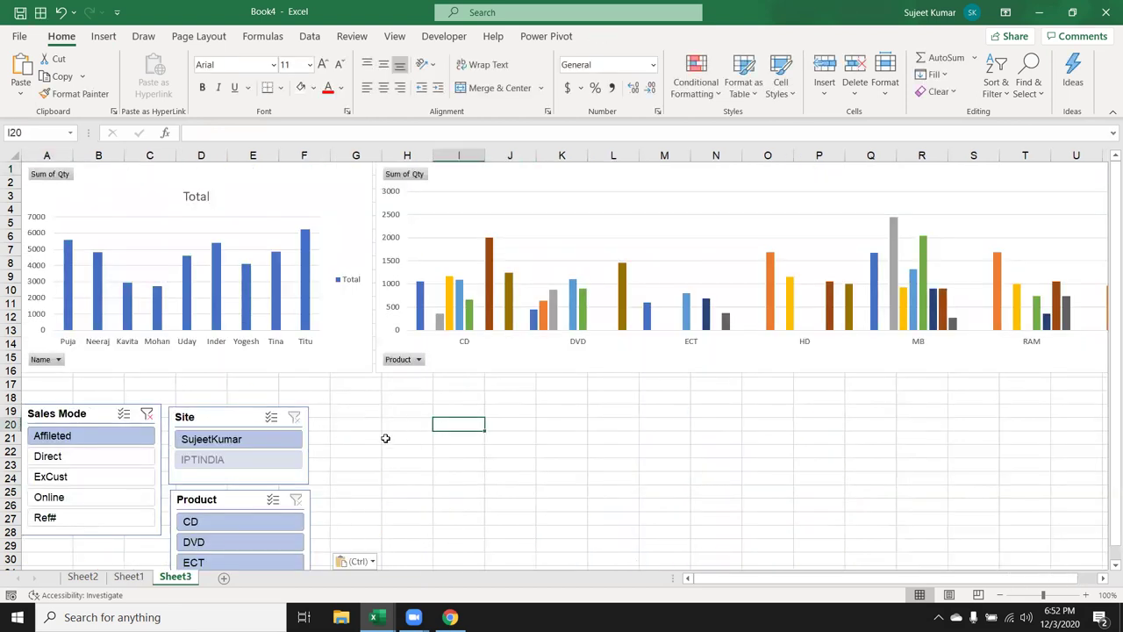
Filter the charts to DVD, verify the result on Sheet2, then clear the Product filter
click(147, 414)
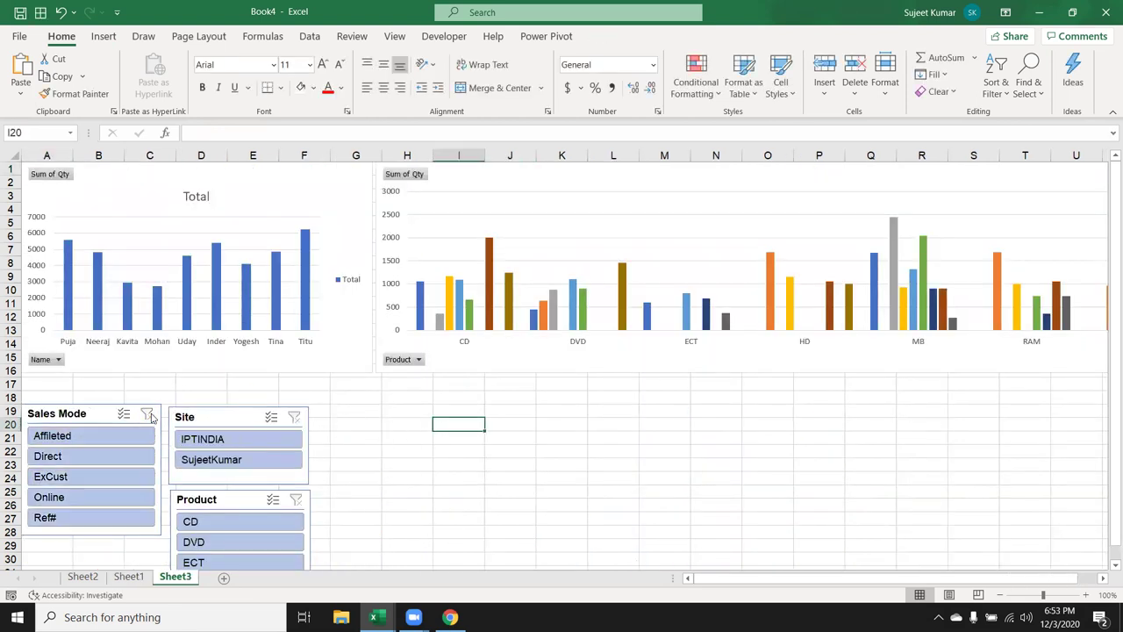
click(211, 542)
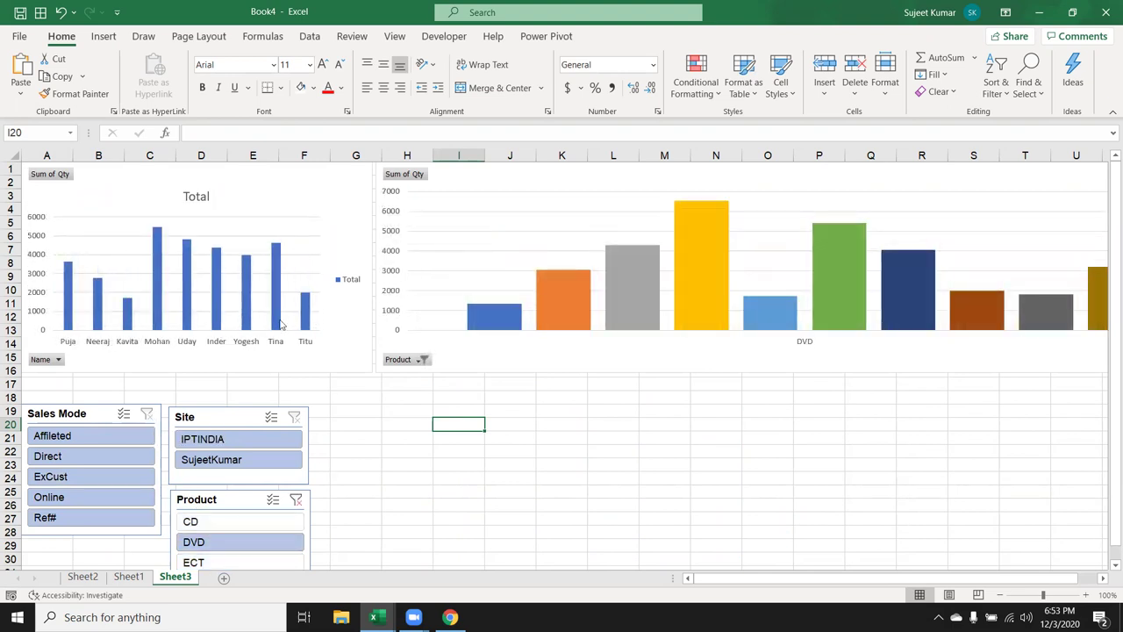
click(123, 578)
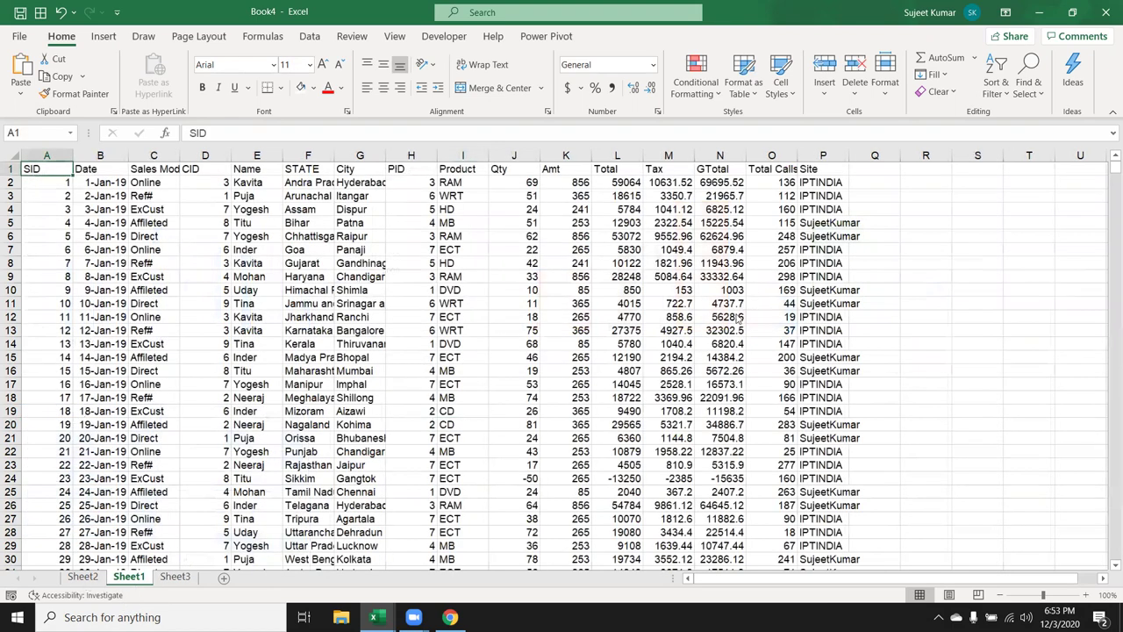
key(ctrl+Page_Up)
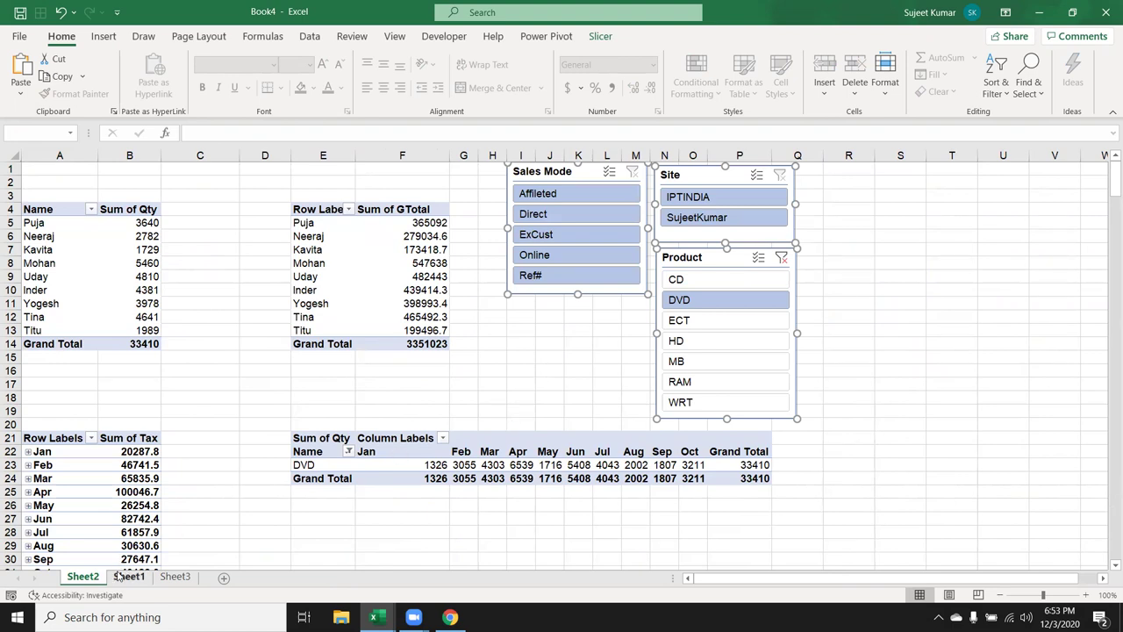
click(781, 258)
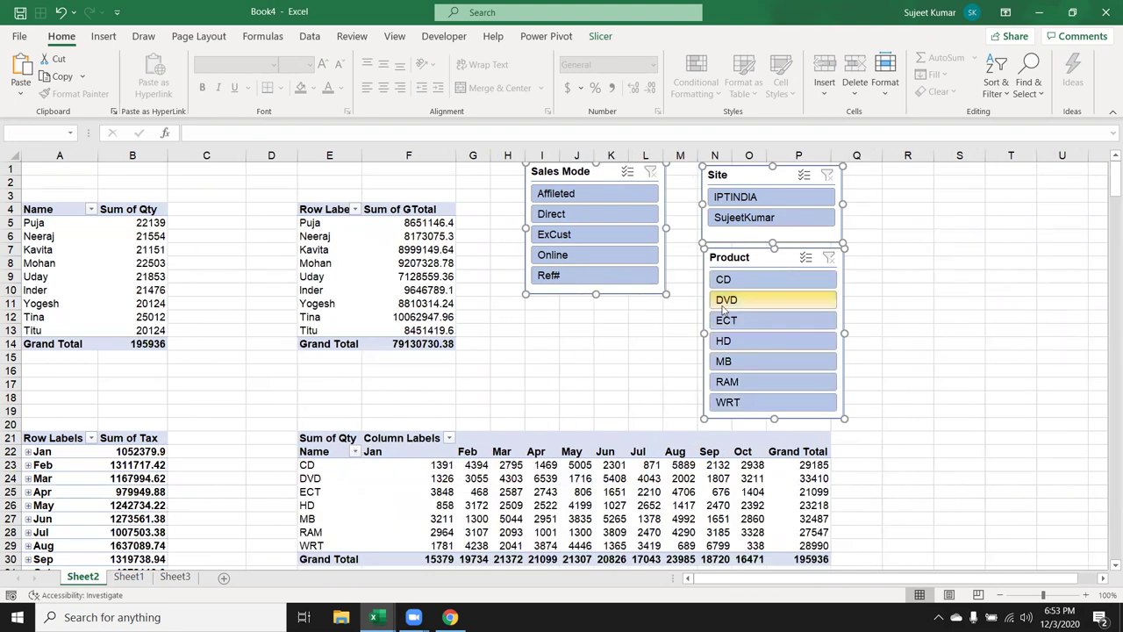
Filter both Sheet3 charts to Direct sales, then clear the Sales Mode filter
click(176, 577)
click(94, 456)
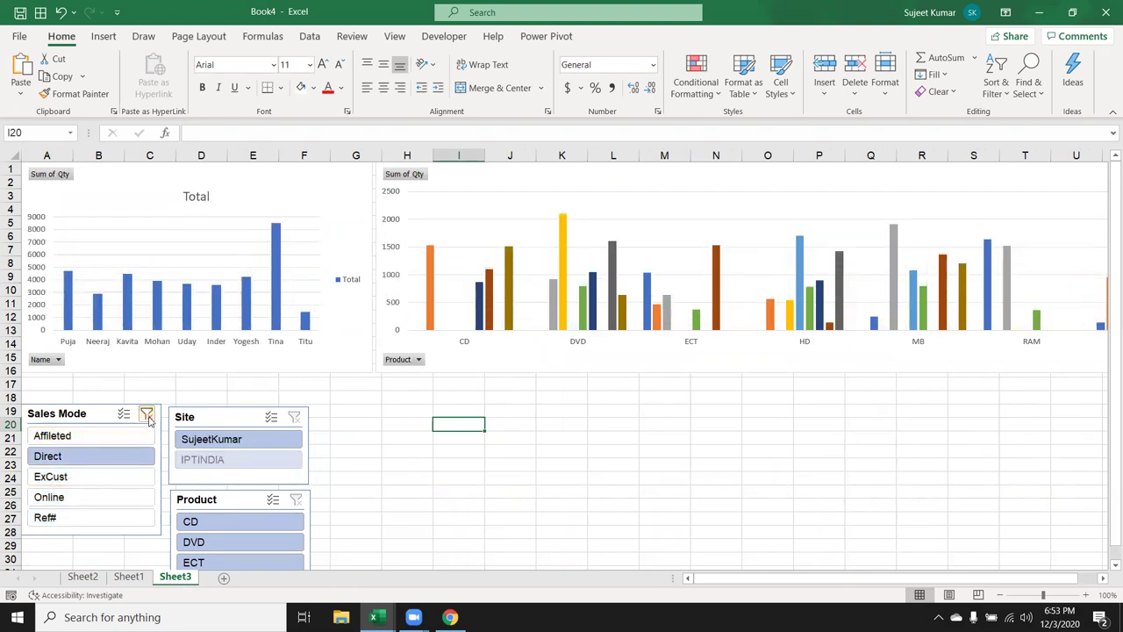
click(148, 414)
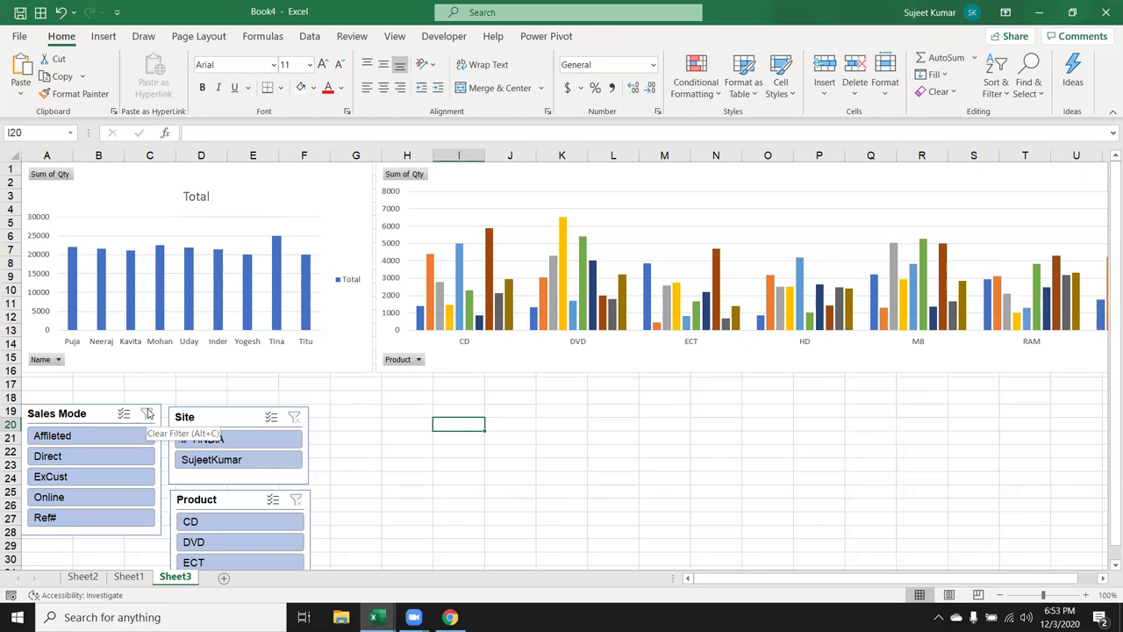